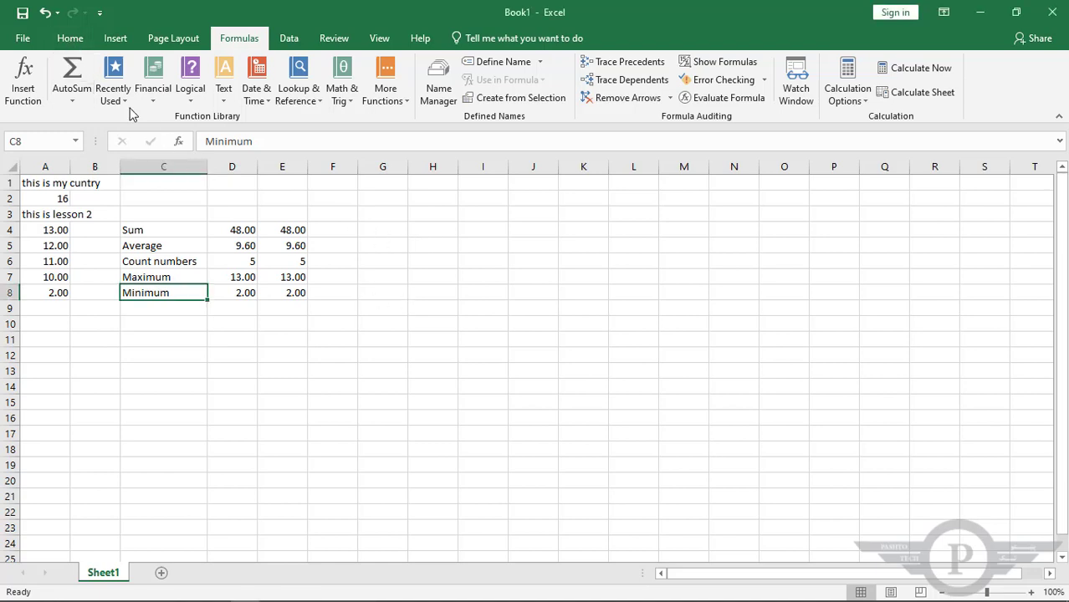
# - Check the number format of each label cell from C4 to C8
pyautogui.click(71, 38)
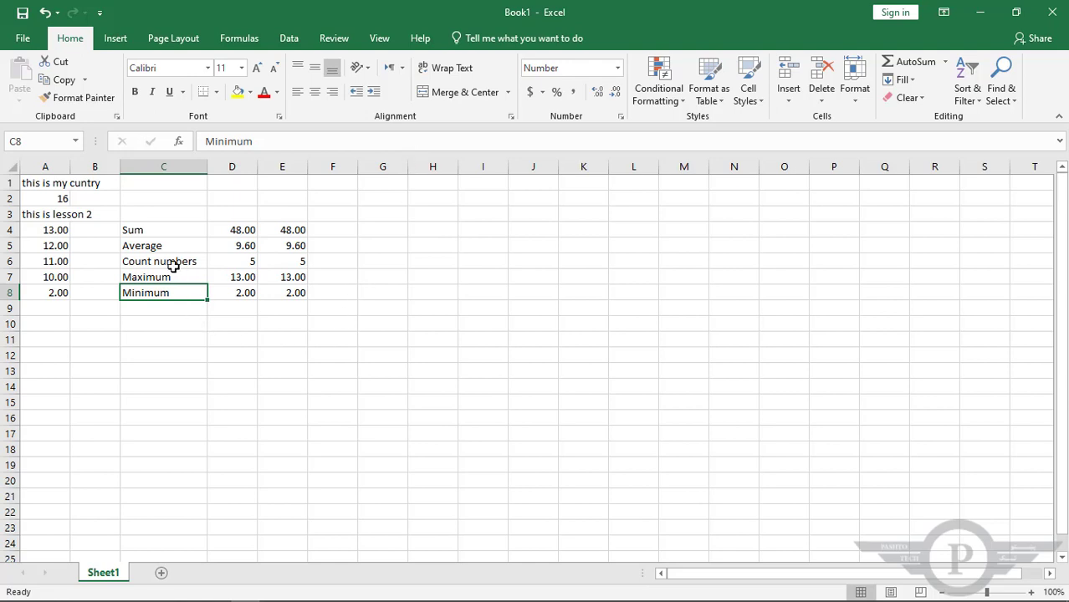
pyautogui.moveTo(170, 231); pyautogui.dragTo(171, 287)
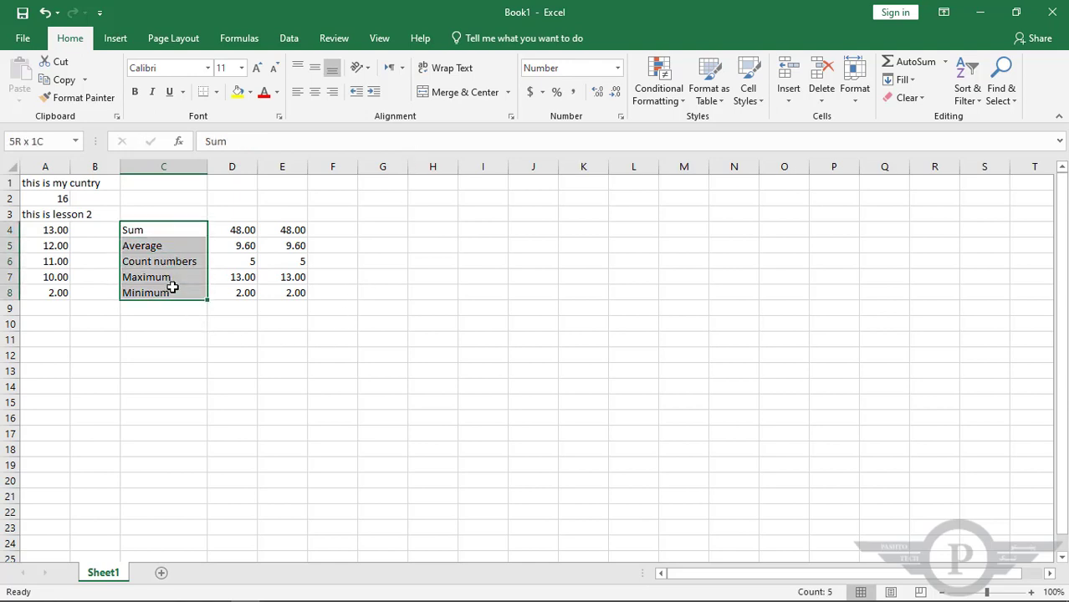
pyautogui.click(179, 291)
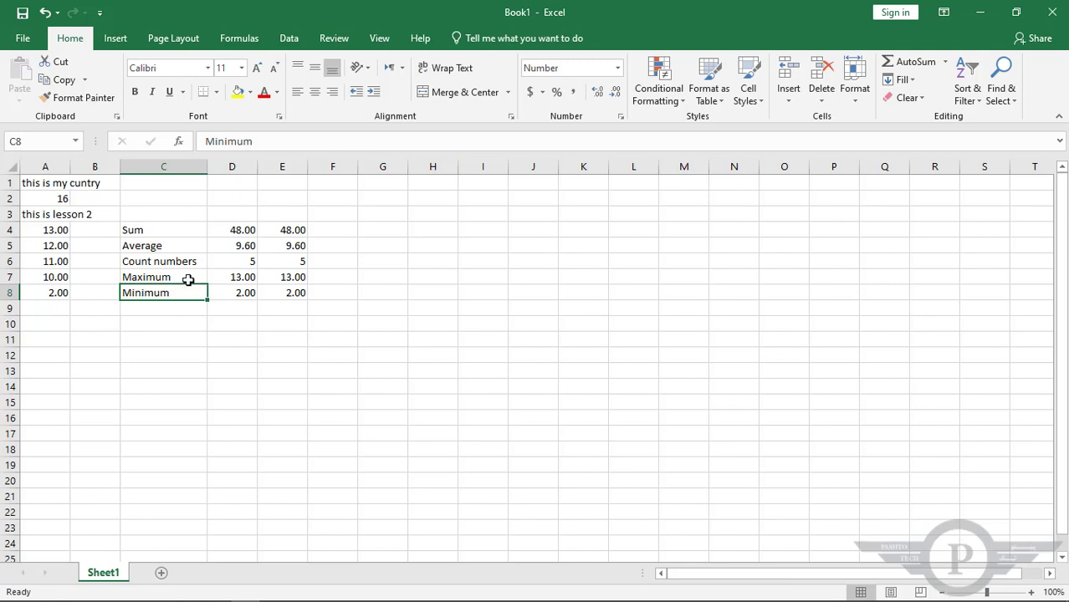
pyautogui.click(188, 278)
pyautogui.click(195, 263)
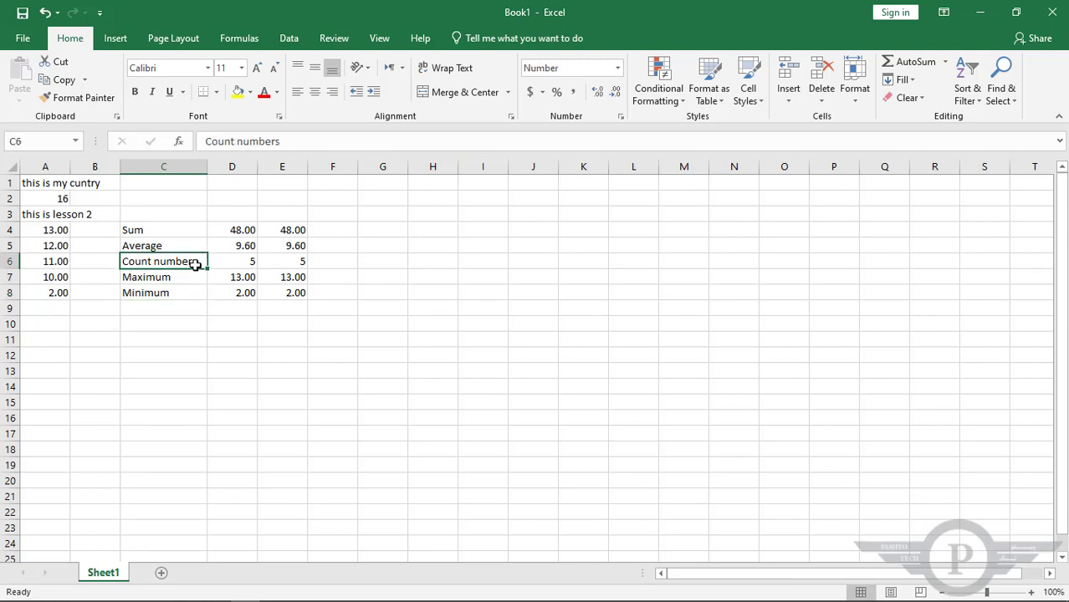
pyautogui.click(192, 246)
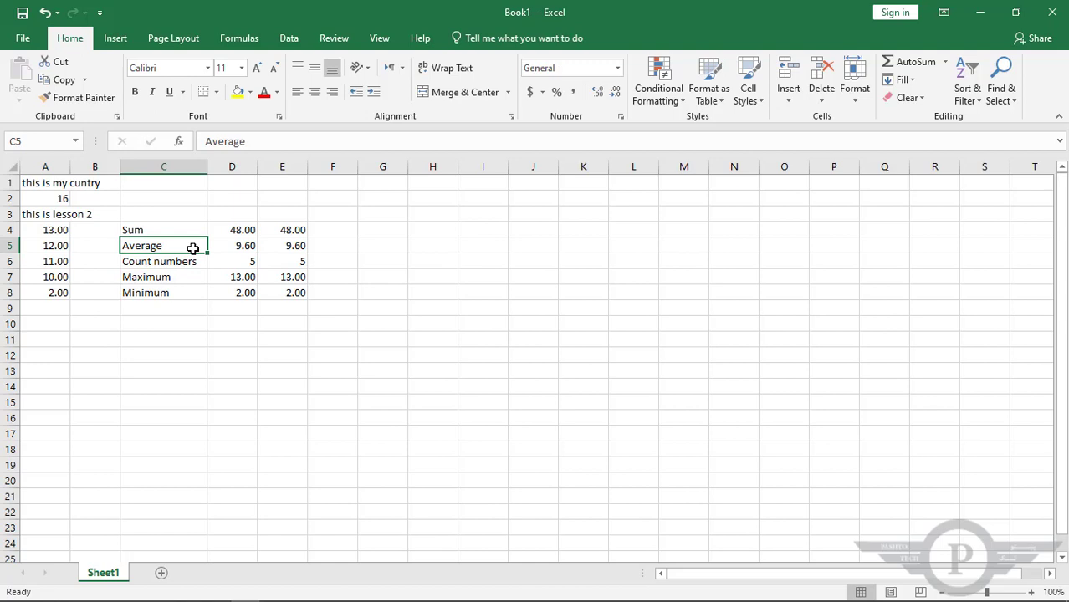
pyautogui.click(187, 232)
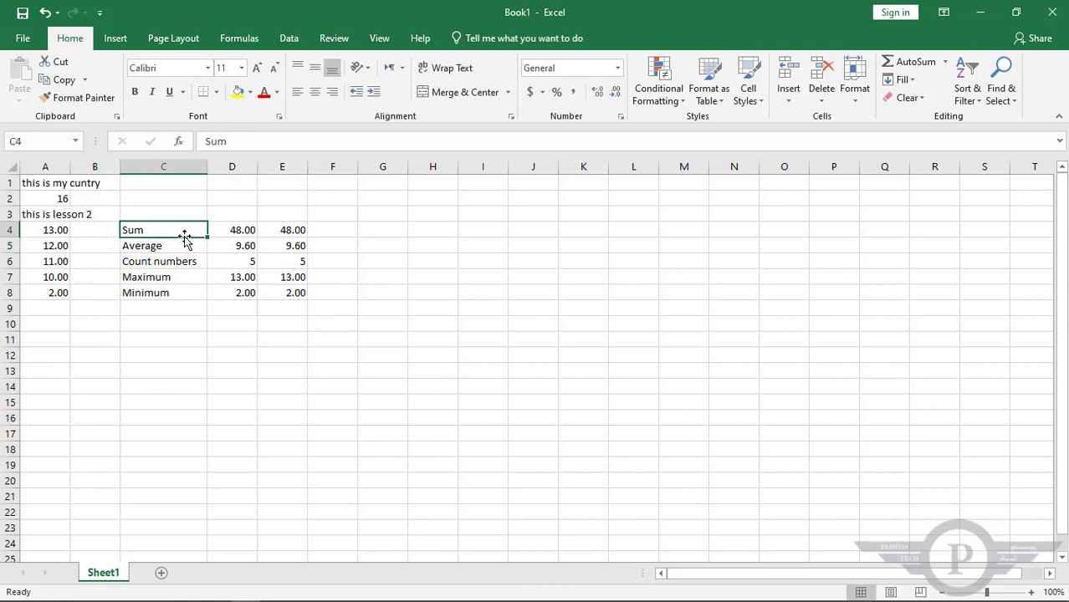
pyautogui.click(567, 69)
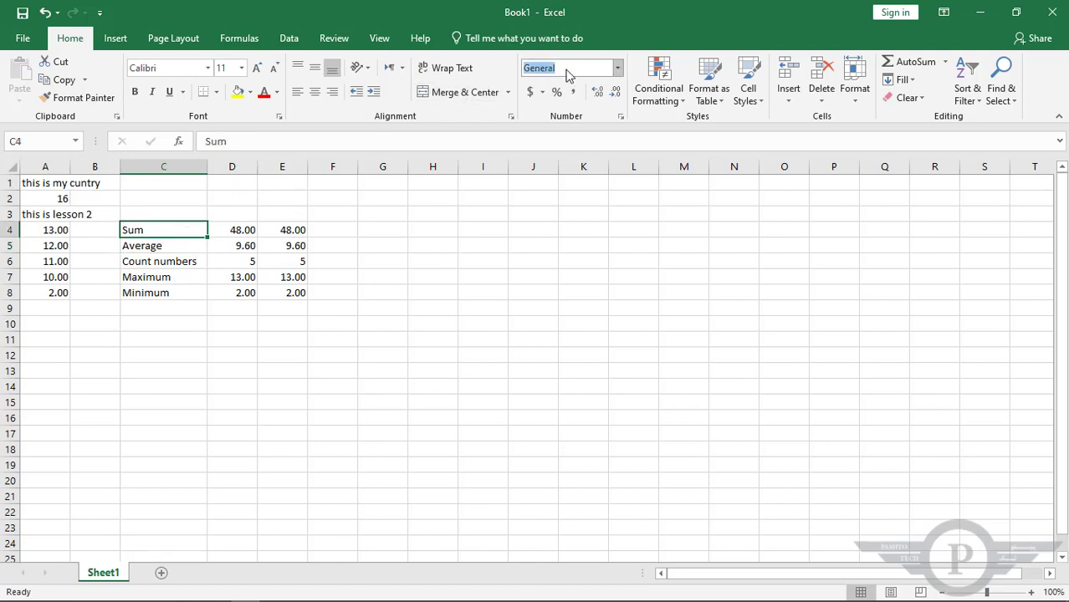
pyautogui.click(163, 248)
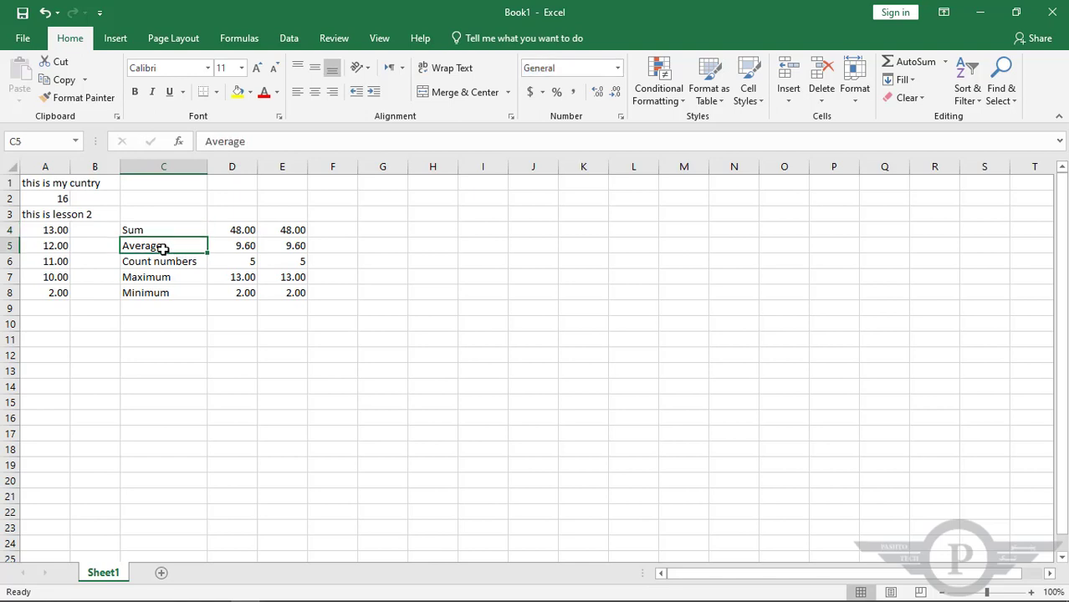
pyautogui.click(163, 263)
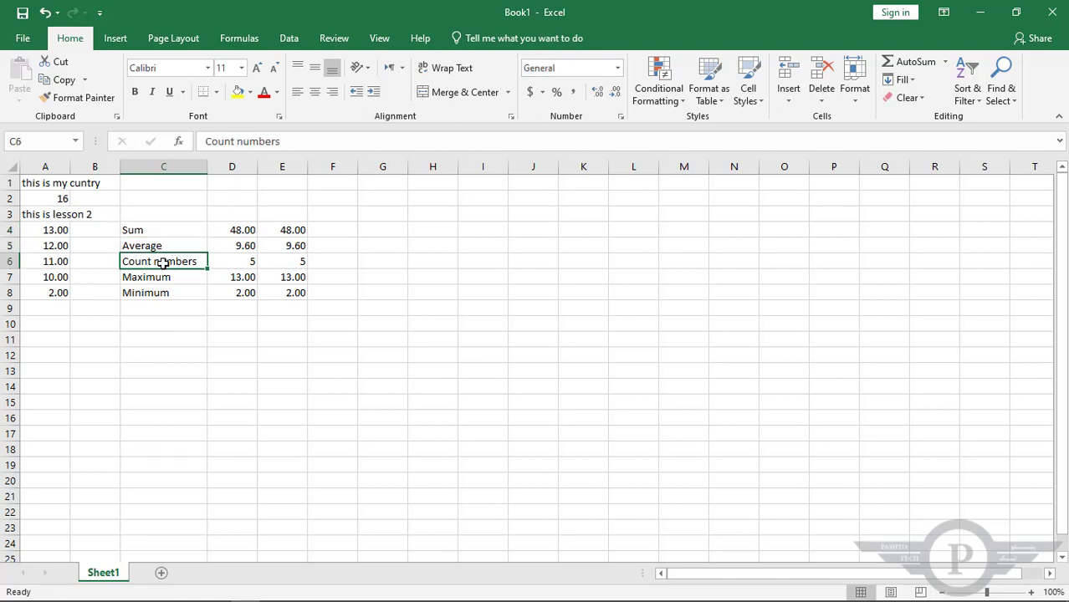
pyautogui.click(163, 278)
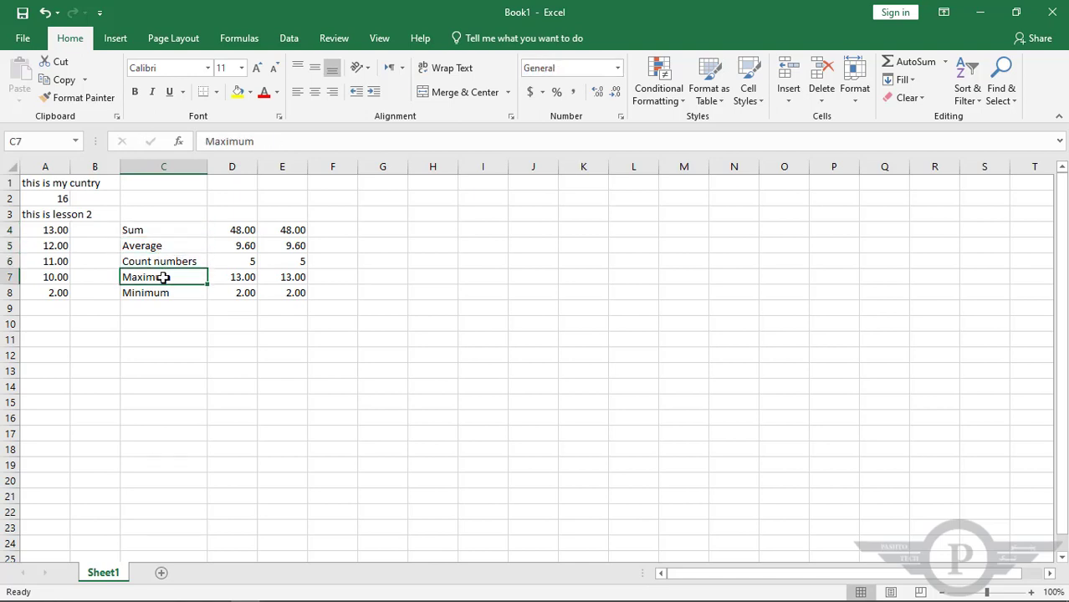
pyautogui.click(165, 292)
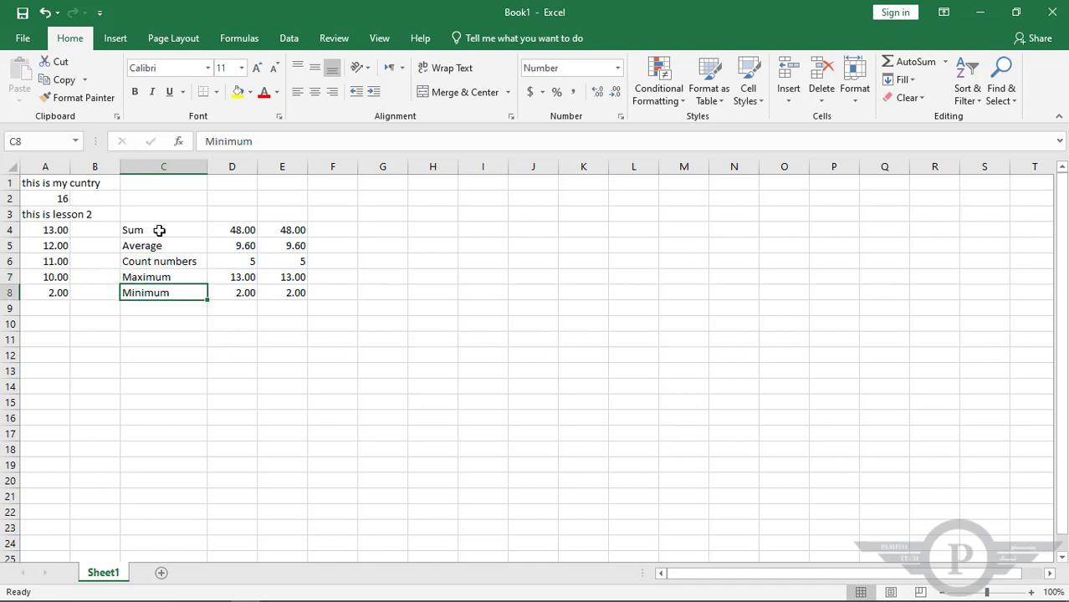
# - Format the label cells C4:C8 with the Text number category
pyautogui.moveTo(160, 232); pyautogui.dragTo(159, 287)
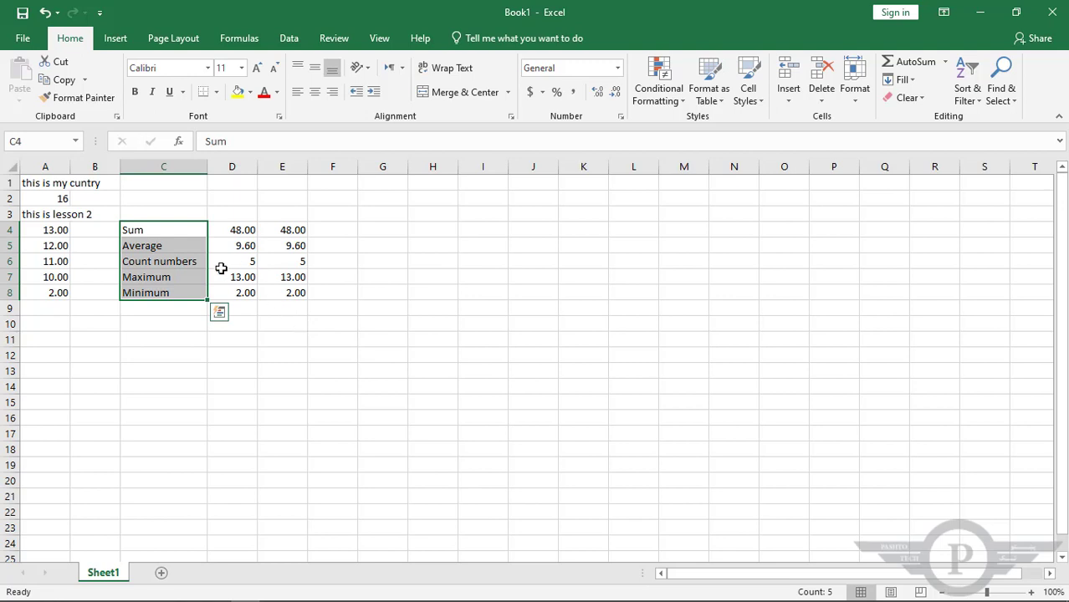
pyautogui.click(159, 232)
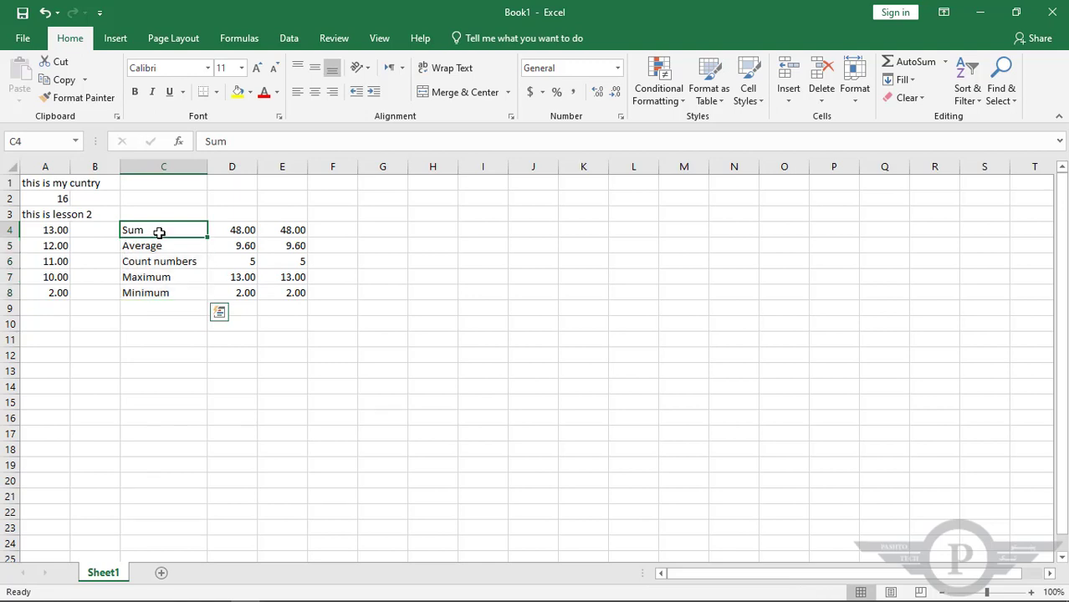
pyautogui.moveTo(159, 232); pyautogui.dragTo(162, 289)
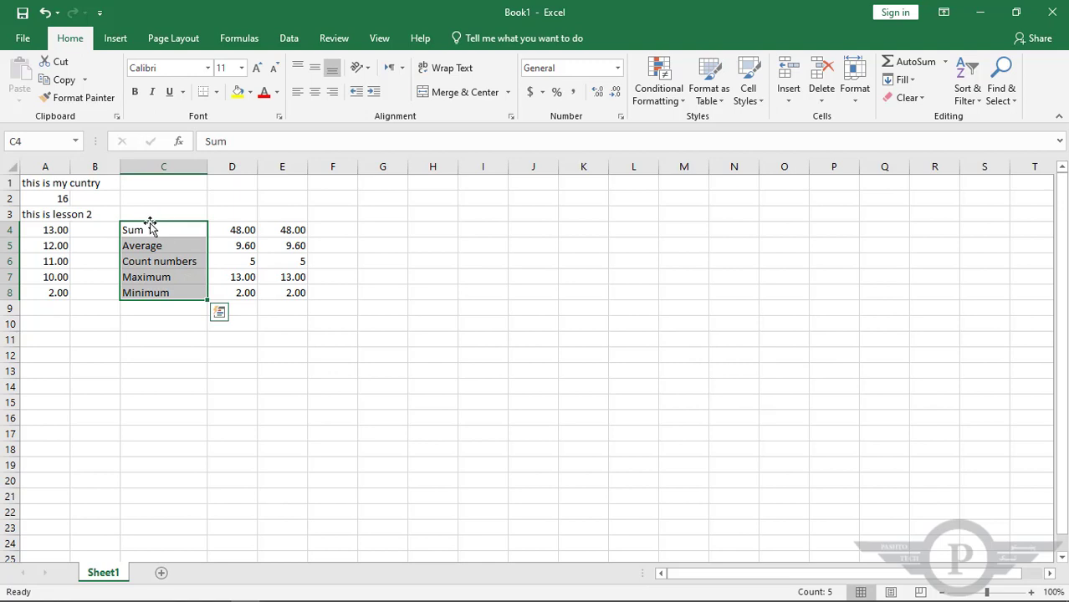
pyautogui.moveTo(153, 227); pyautogui.dragTo(154, 291)
pyautogui.click(619, 71)
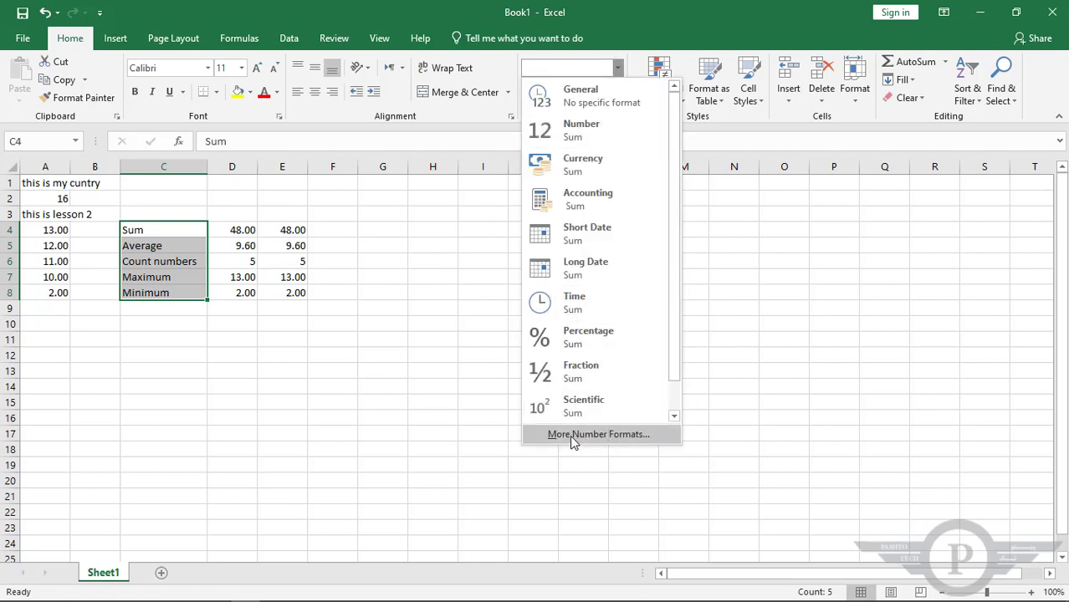
pyautogui.click(594, 443)
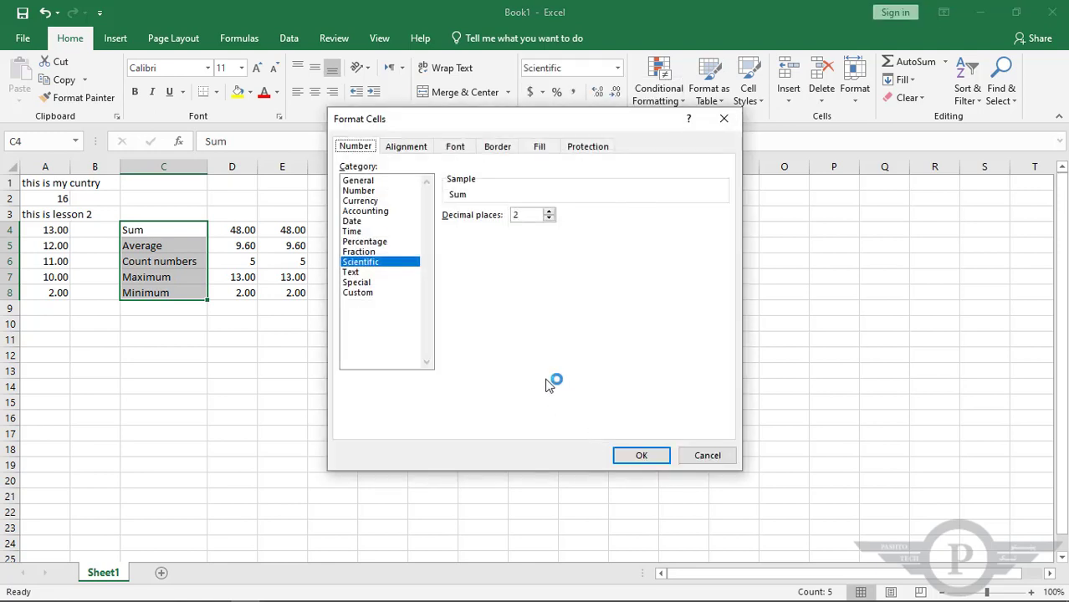
pyautogui.moveTo(479, 123); pyautogui.dragTo(536, 154)
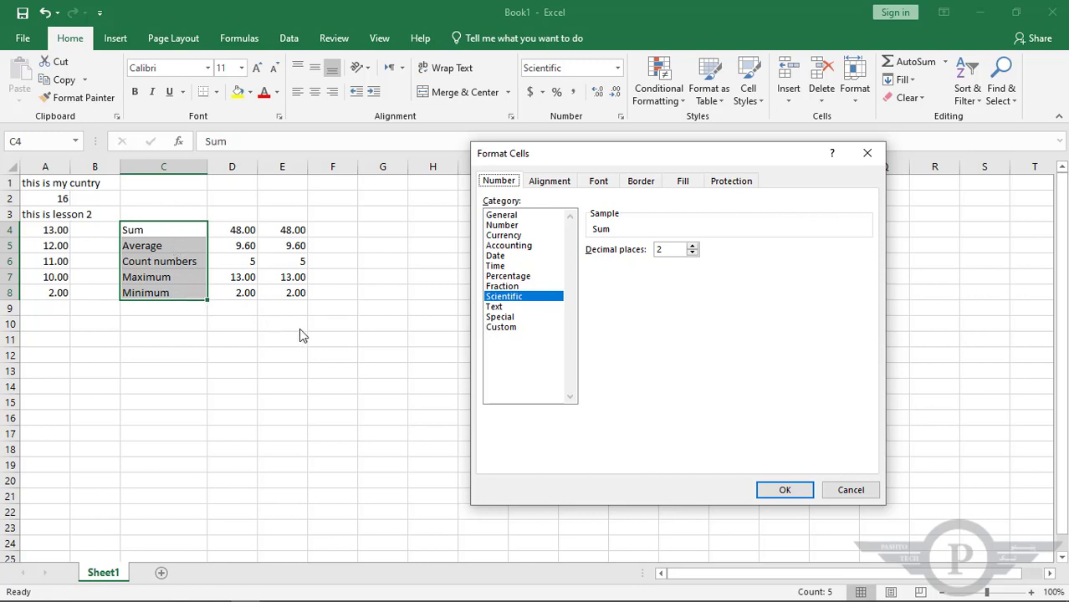
pyautogui.click(495, 307)
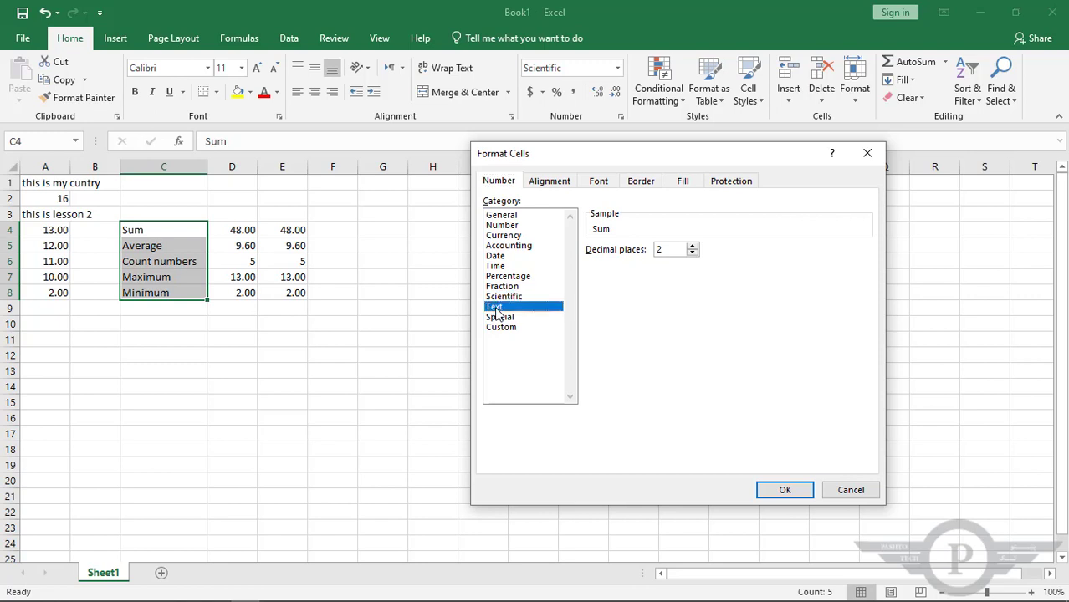
pyautogui.click(786, 490)
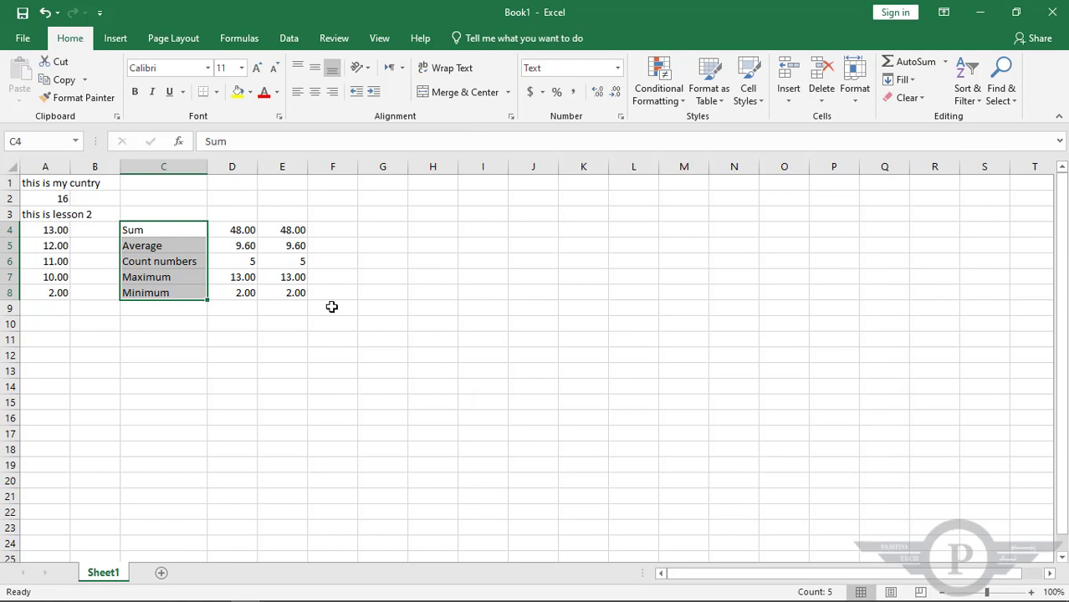
# - Verify the number format applied to each of the labels, from Sum down to Minimum
pyautogui.click(172, 234)
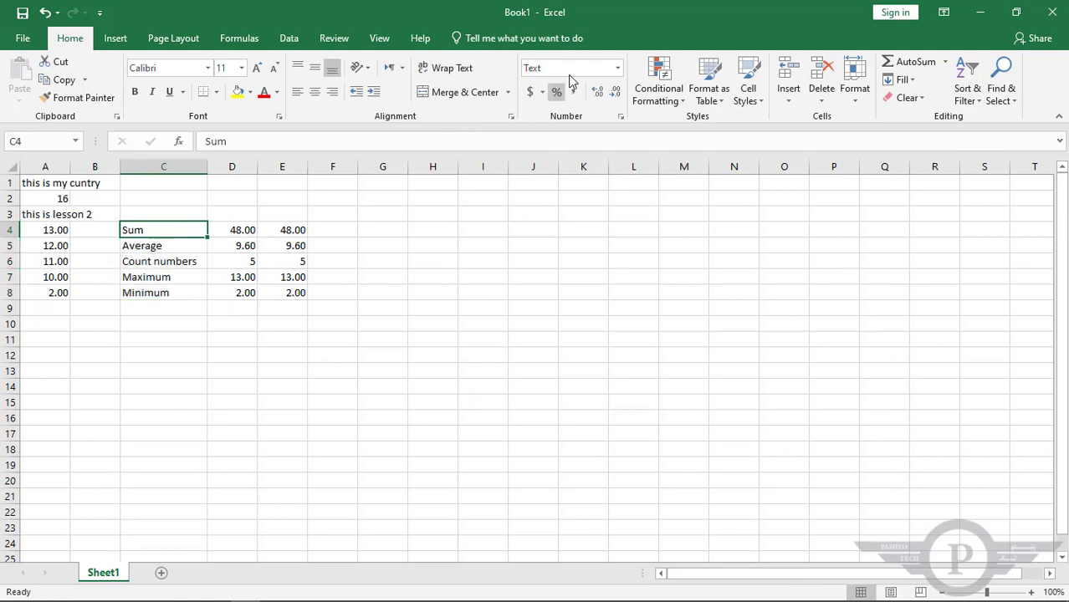
pyautogui.click(184, 248)
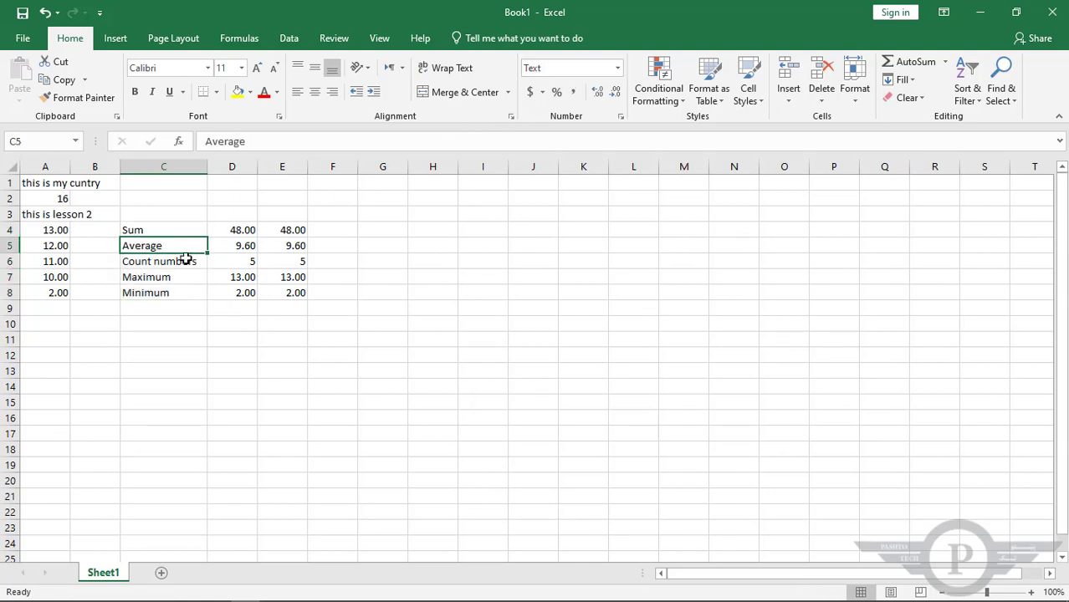
pyautogui.click(186, 261)
pyautogui.click(190, 278)
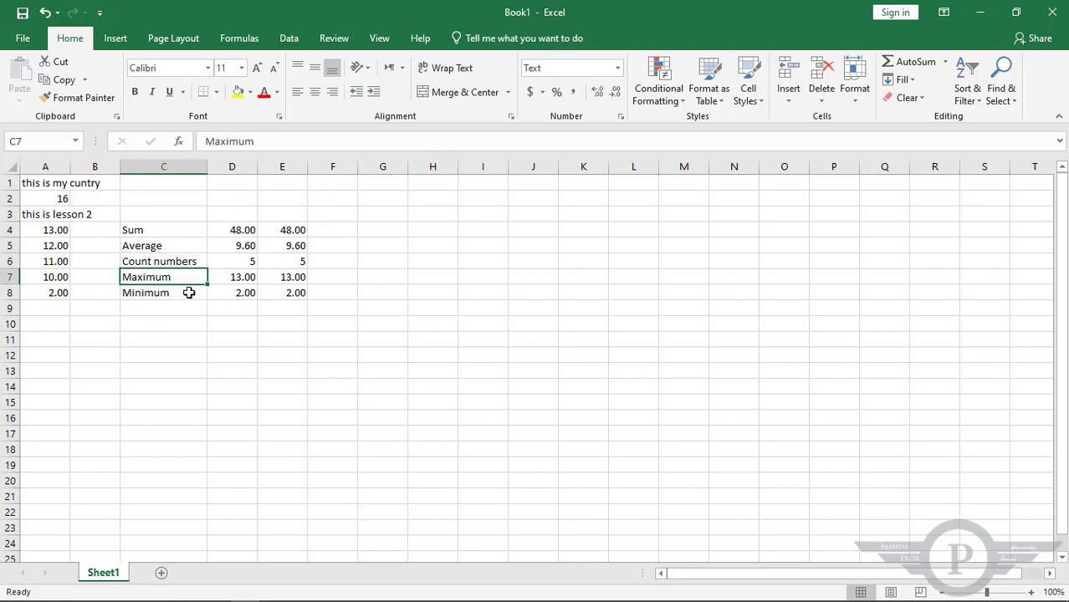
pyautogui.click(188, 291)
# - Review the alignment, font, border, fill and protection options in the Format Cells dialog for C4:C8, leaving them unapplied
pyautogui.moveTo(174, 227); pyautogui.dragTo(188, 290)
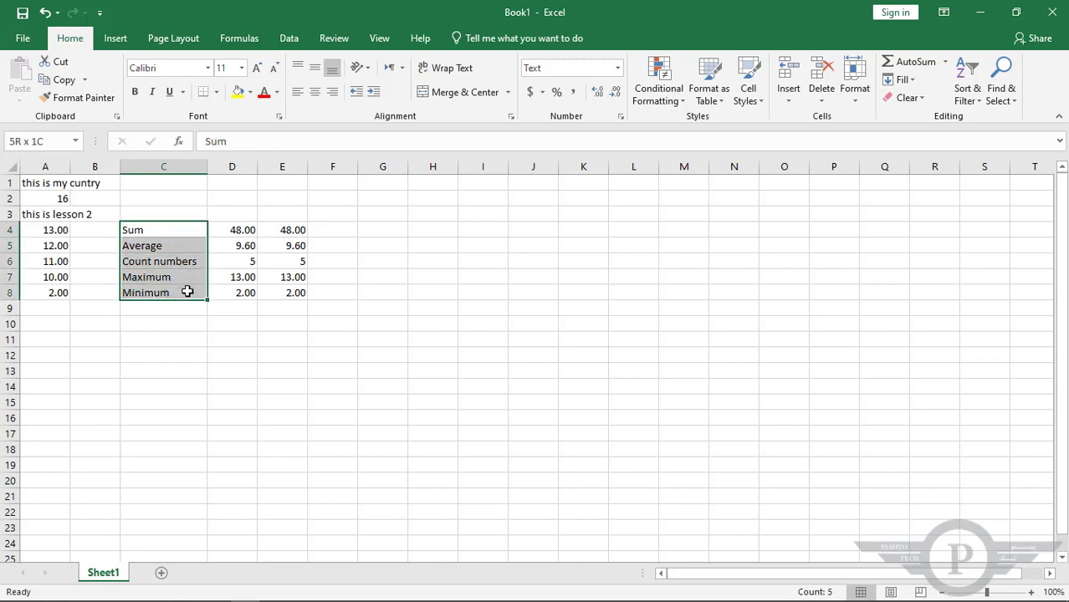
pyautogui.click(617, 67)
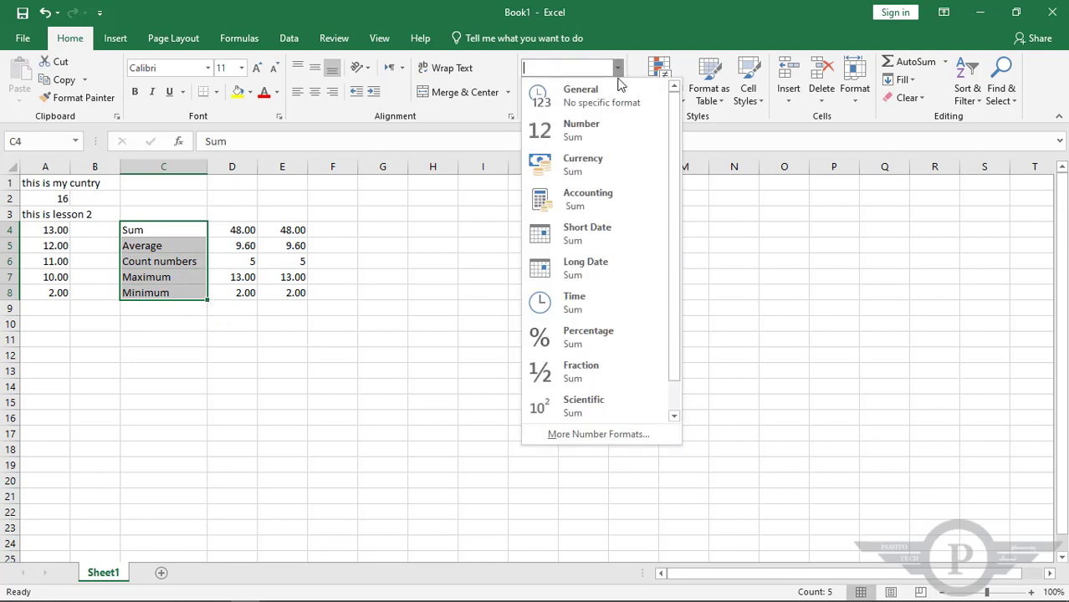
pyautogui.click(620, 435)
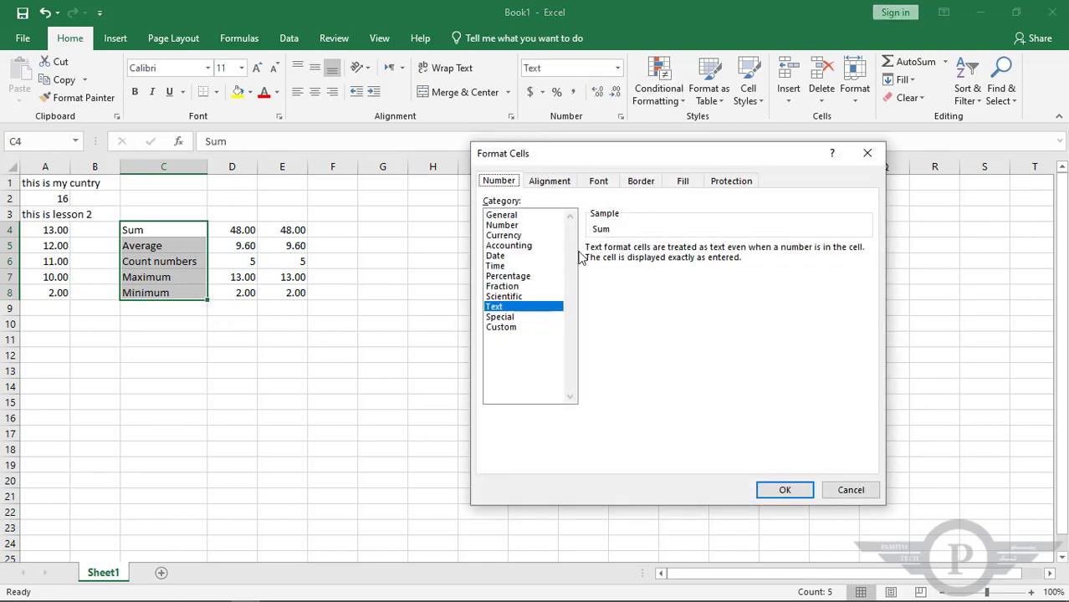
pyautogui.click(551, 182)
pyautogui.press('Tab')
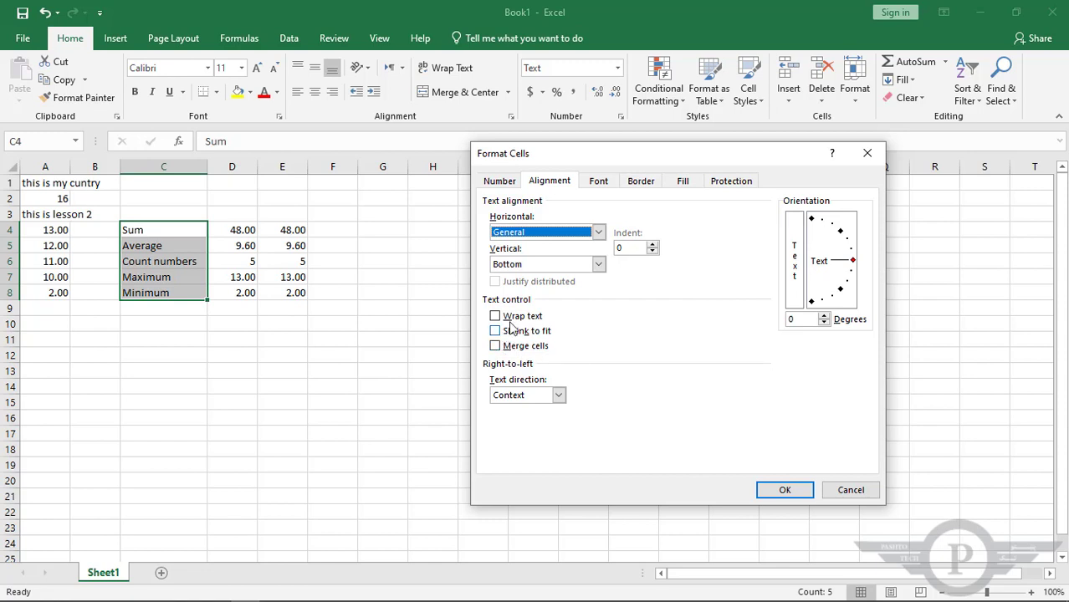
pyautogui.click(601, 186)
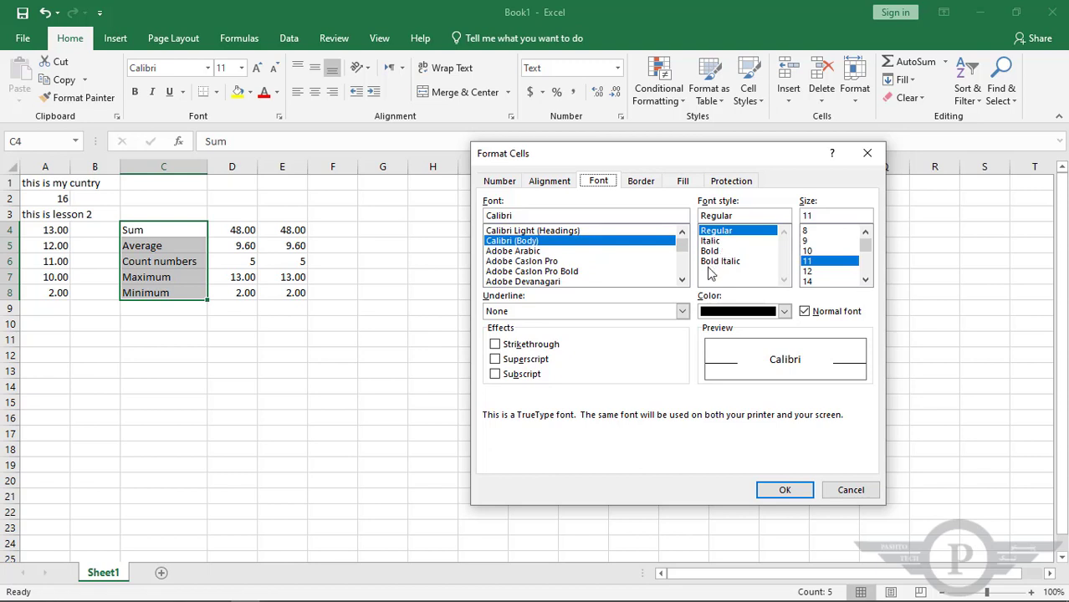
pyautogui.click(642, 183)
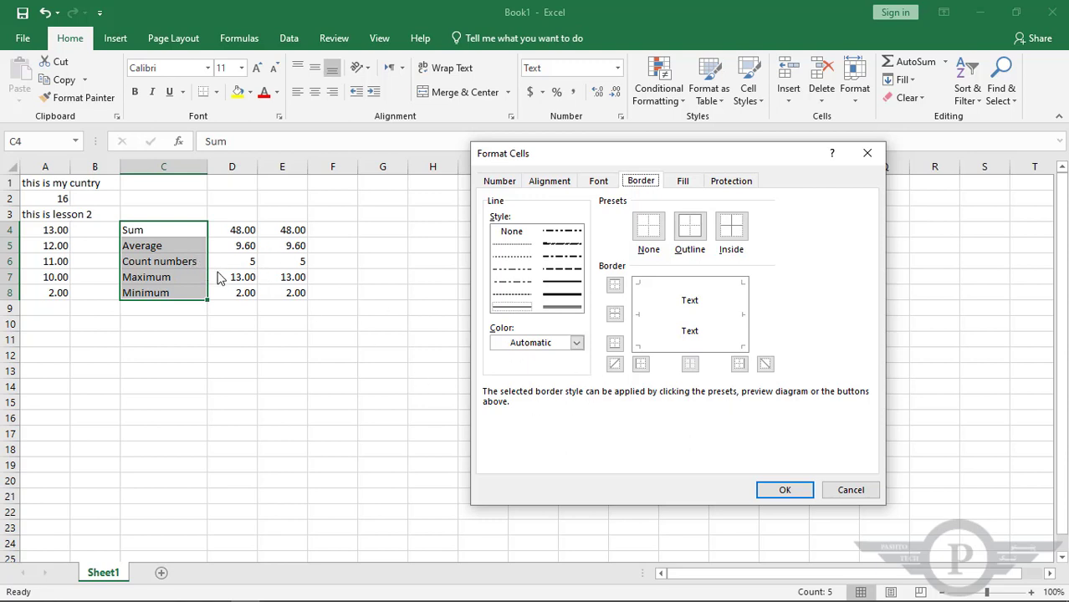
pyautogui.click(682, 183)
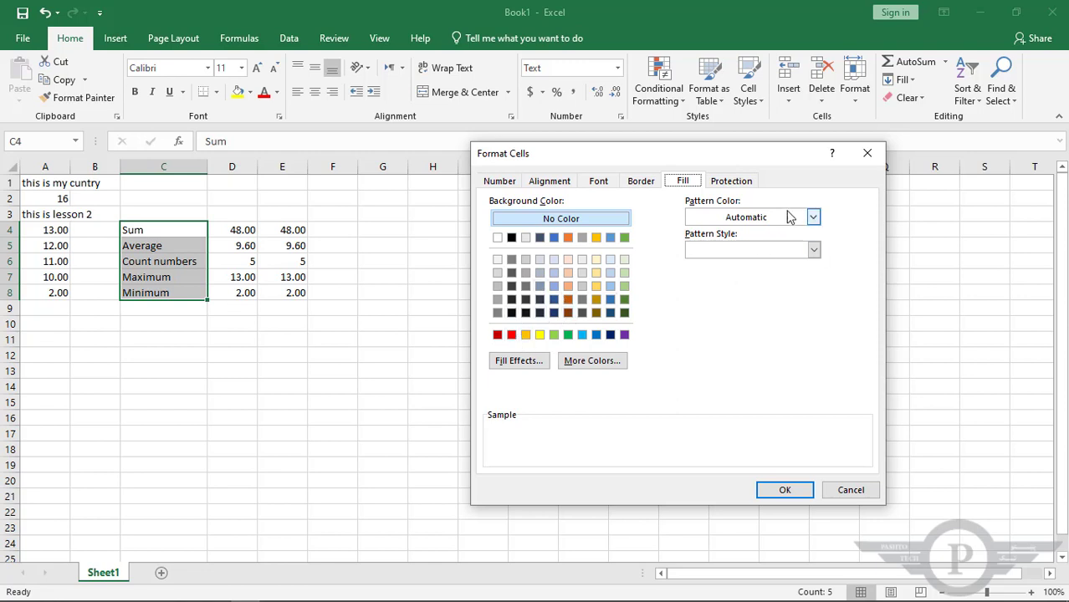
pyautogui.click(732, 183)
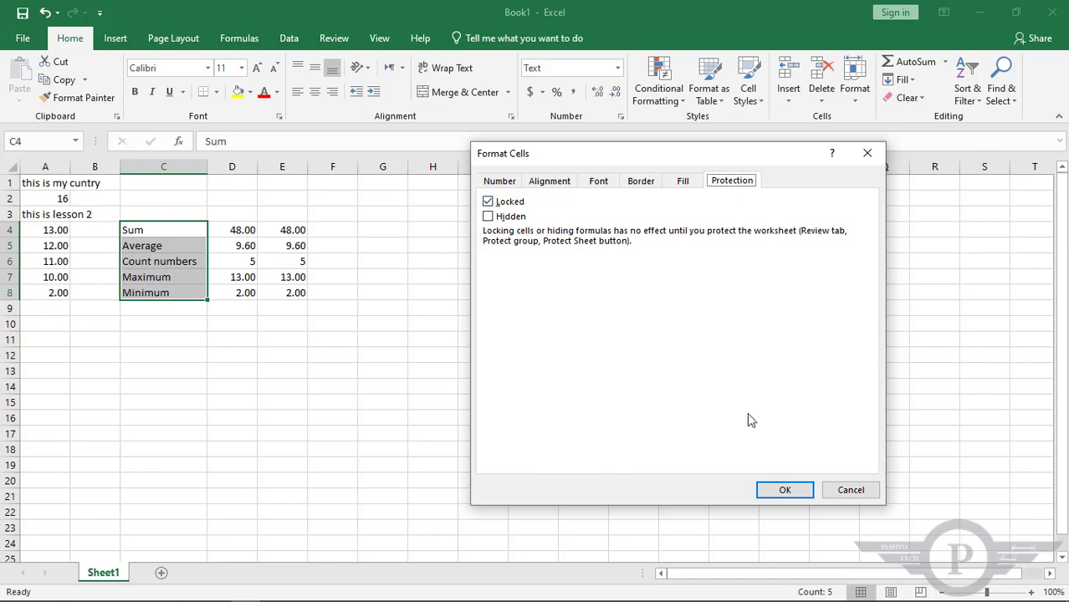
pyautogui.click(862, 493)
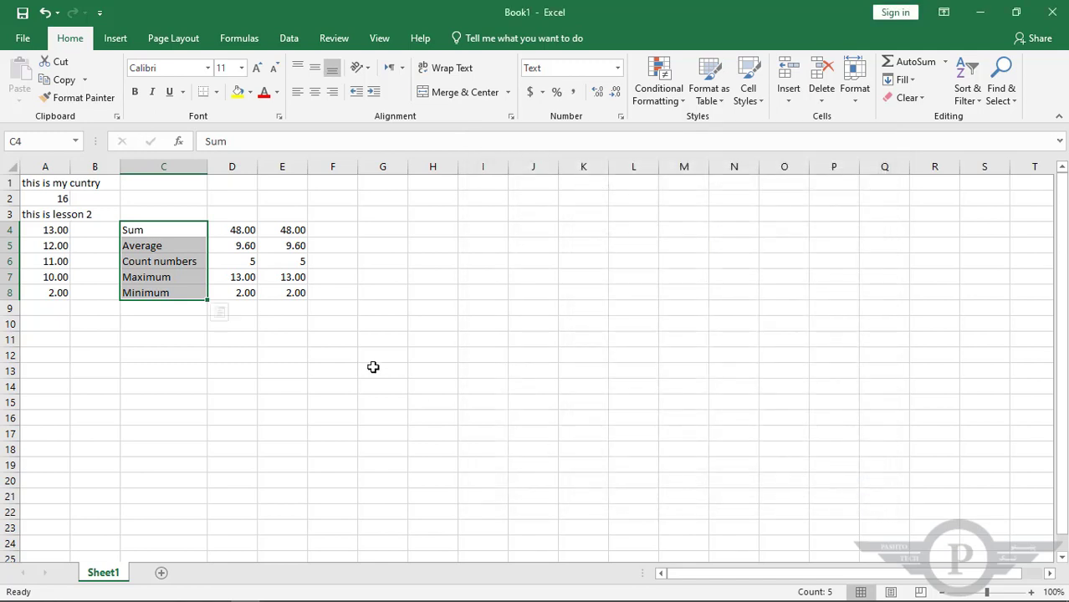
# - Copy the statistic labels in C4:C8 and paste them into column G starting at G4
pyautogui.click(141, 244)
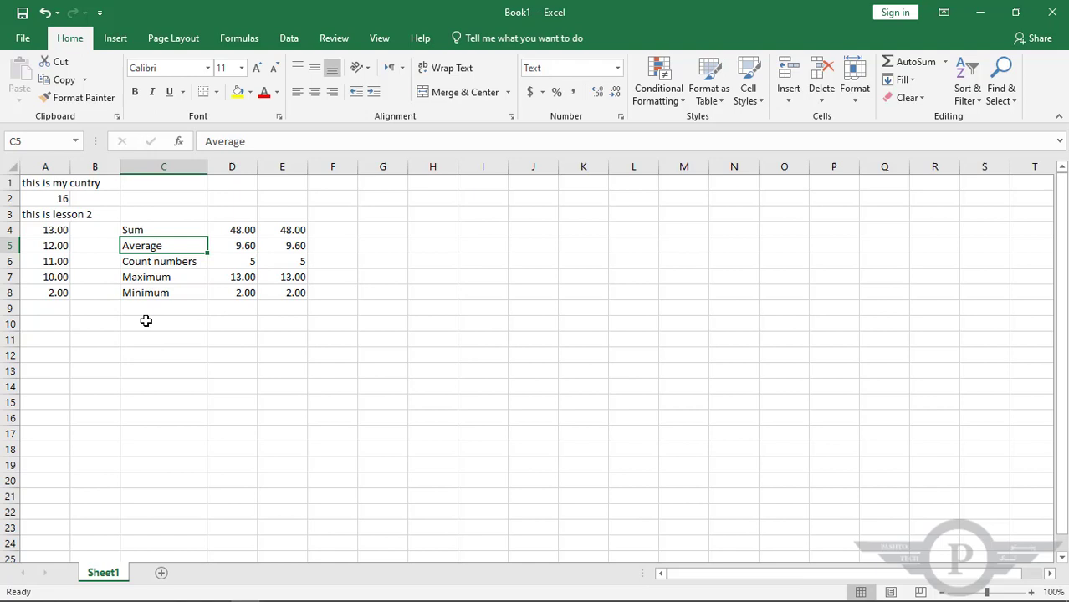
pyautogui.click(145, 265)
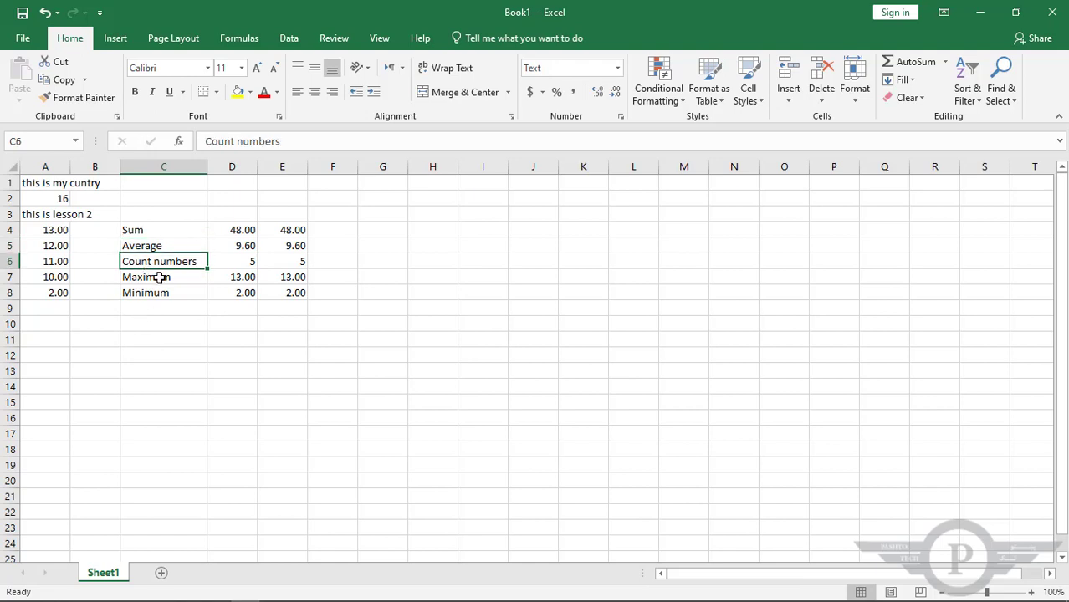
pyautogui.moveTo(154, 232); pyautogui.dragTo(148, 291)
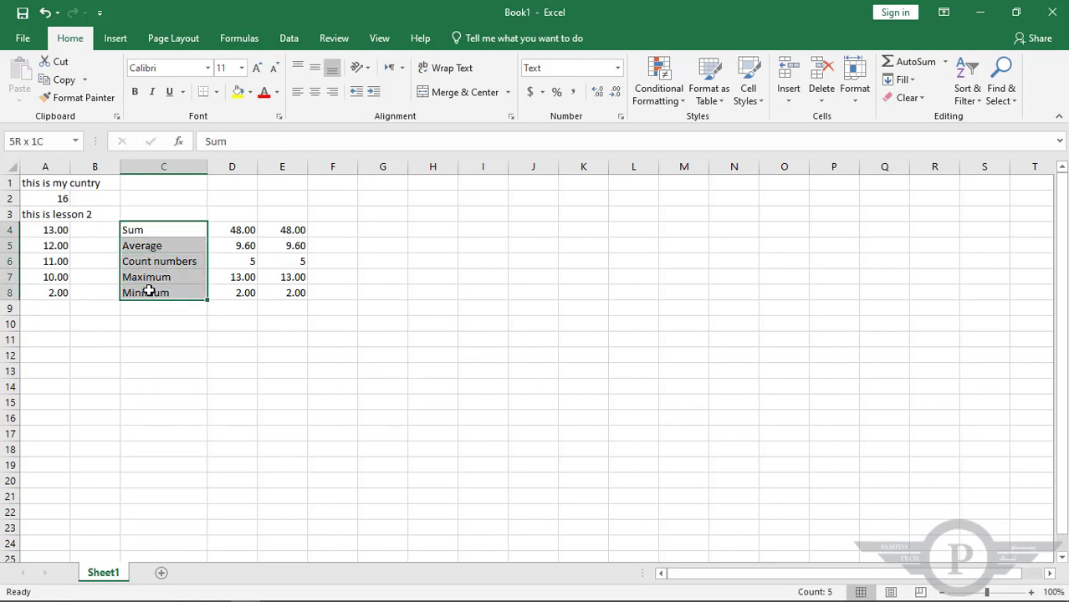
pyautogui.click(63, 80)
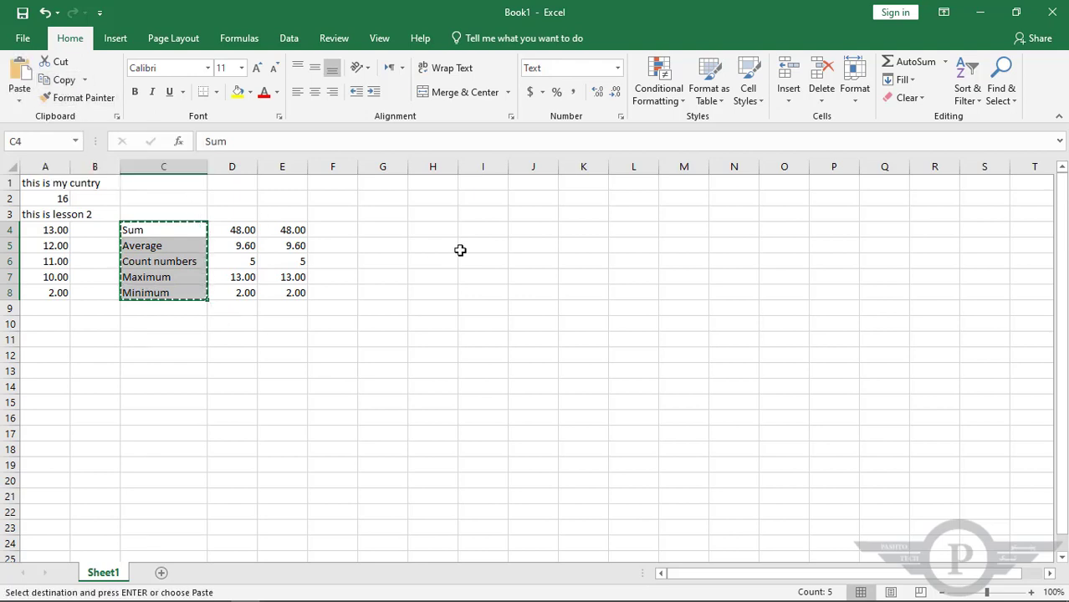
pyautogui.click(393, 229)
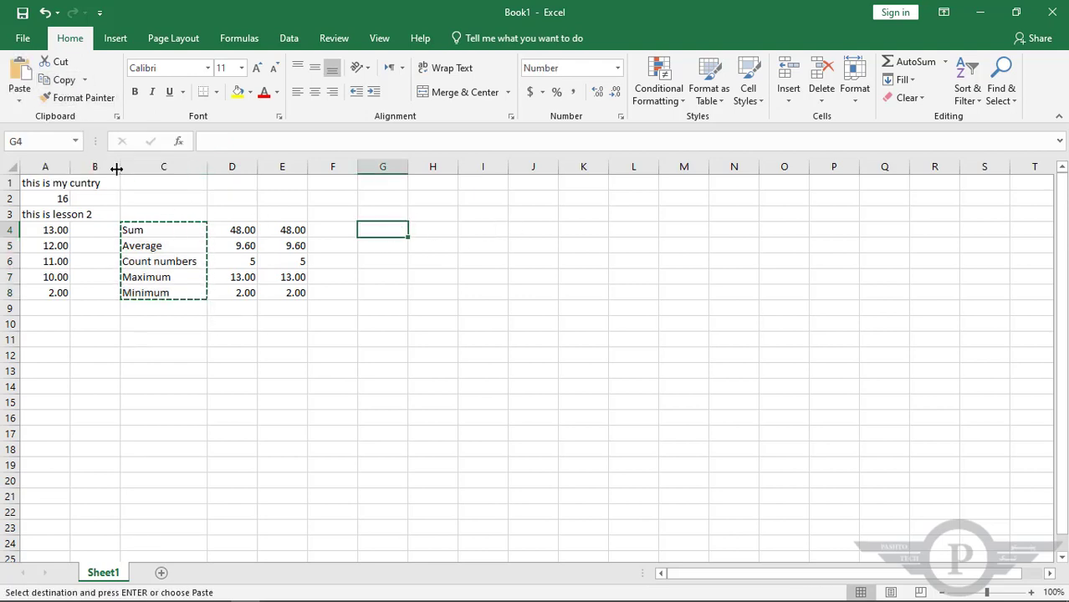
pyautogui.click(19, 77)
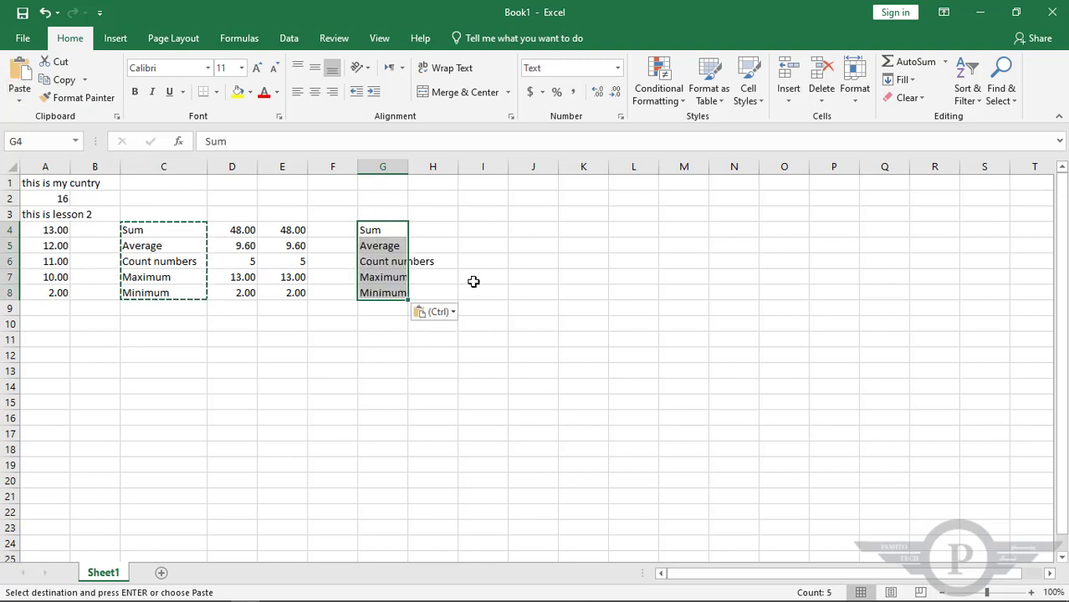
# - Check which cell holds the overflowing Count numbers label by inspecting H6, G6 and column G
pyautogui.click(425, 261)
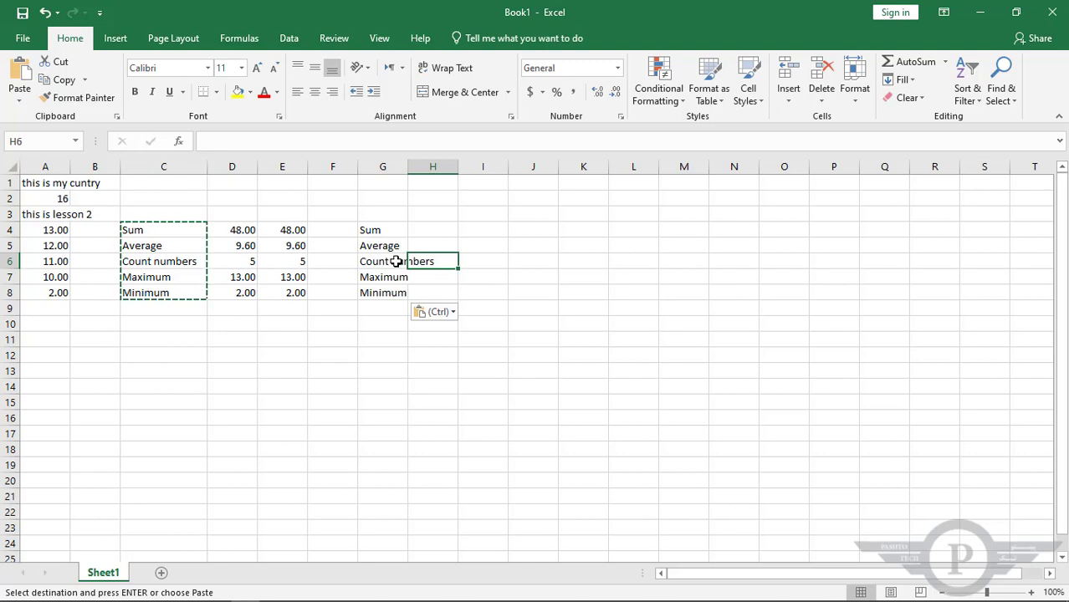
pyautogui.click(395, 262)
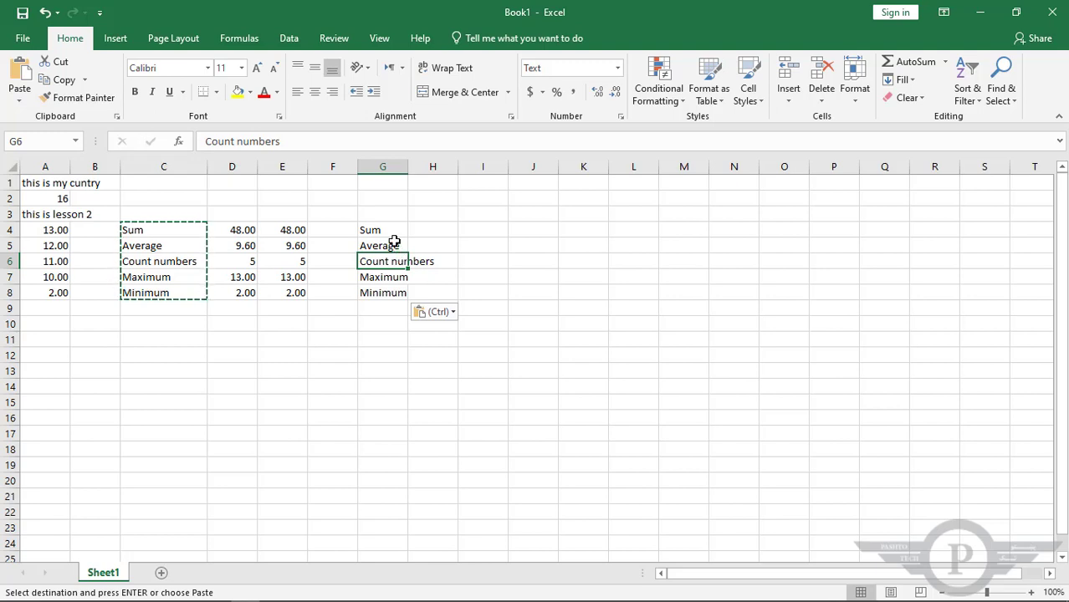
pyautogui.click(382, 166)
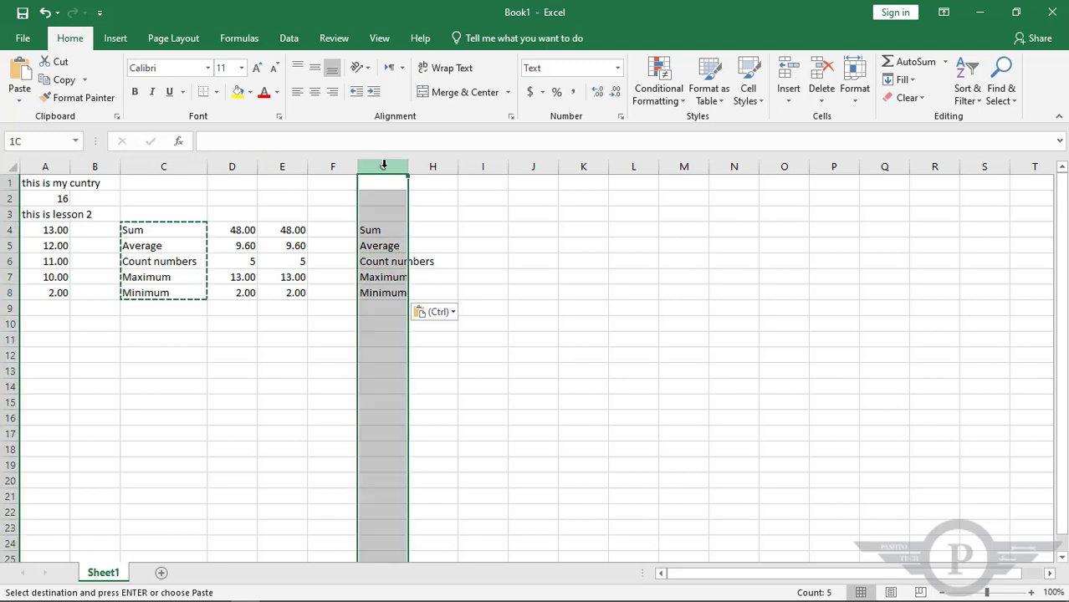
pyautogui.click(381, 262)
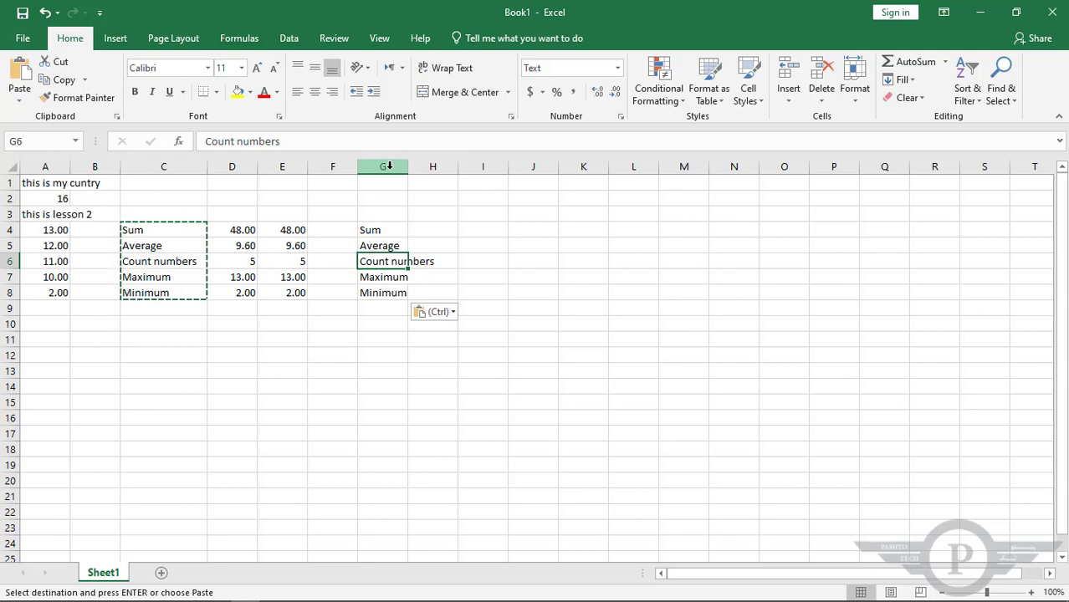
# - Turn on Wrap text for the whole of column G, leaving Shrink to fit off
pyautogui.click(387, 167)
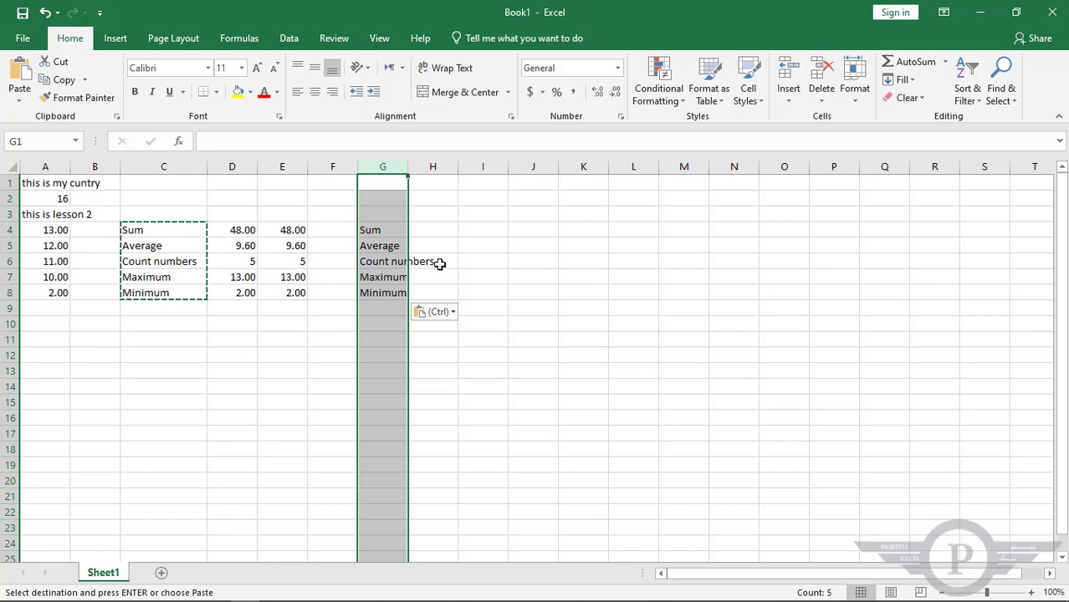
pyautogui.click(620, 118)
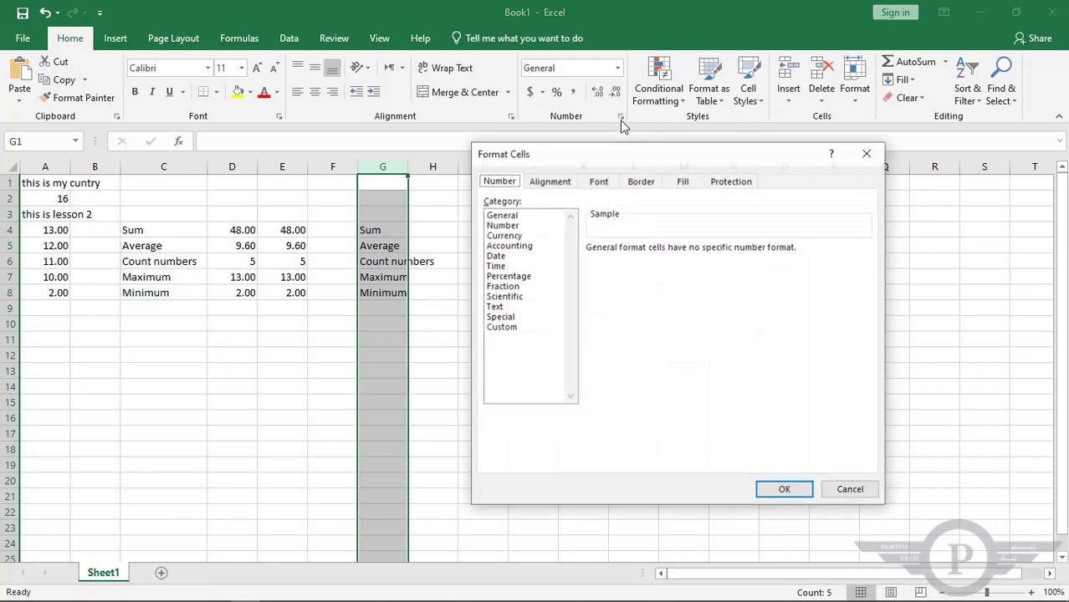
pyautogui.click(560, 183)
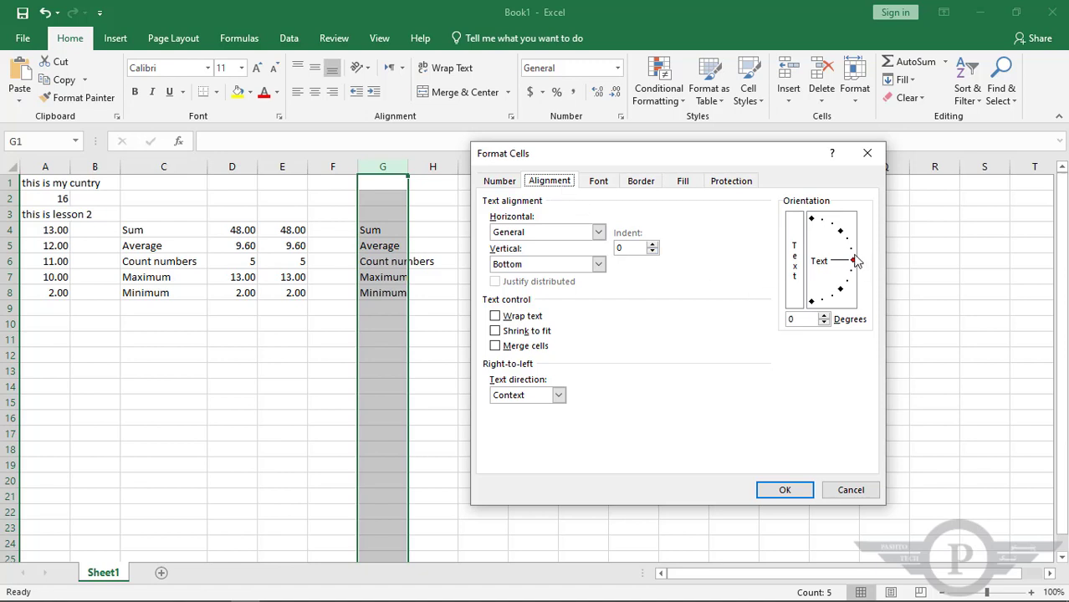
pyautogui.click(496, 317)
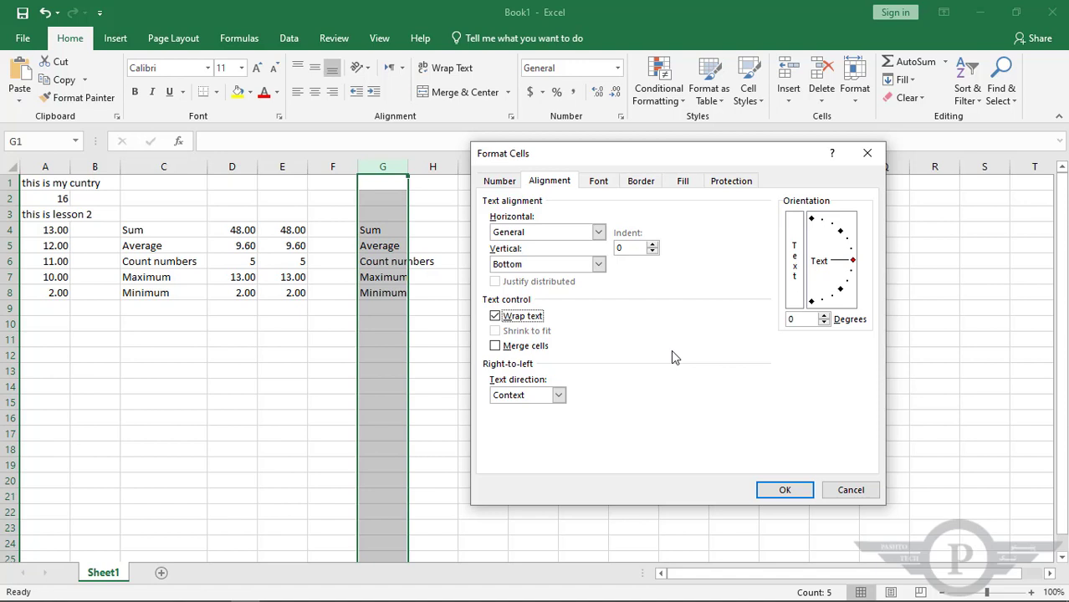
pyautogui.click(494, 317)
pyautogui.click(494, 331)
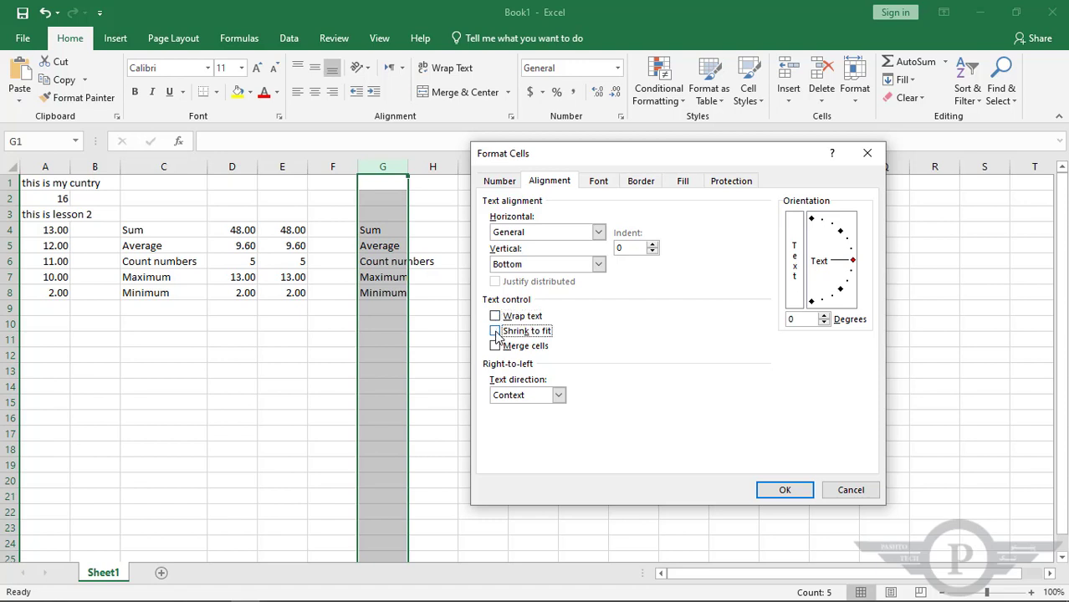
pyautogui.click(495, 332)
pyautogui.click(494, 331)
pyautogui.click(495, 316)
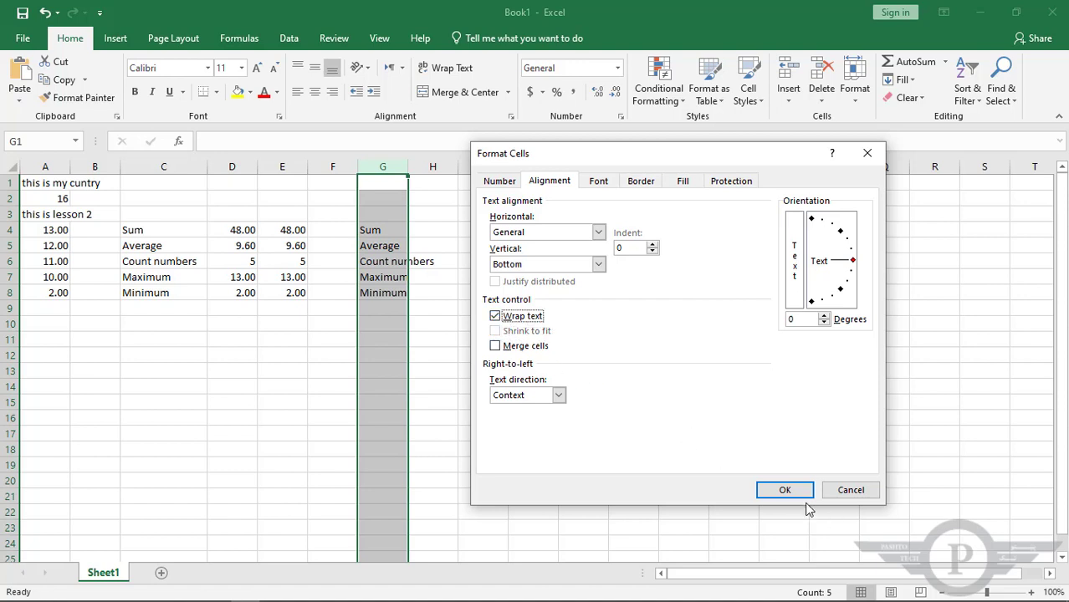
pyautogui.click(785, 491)
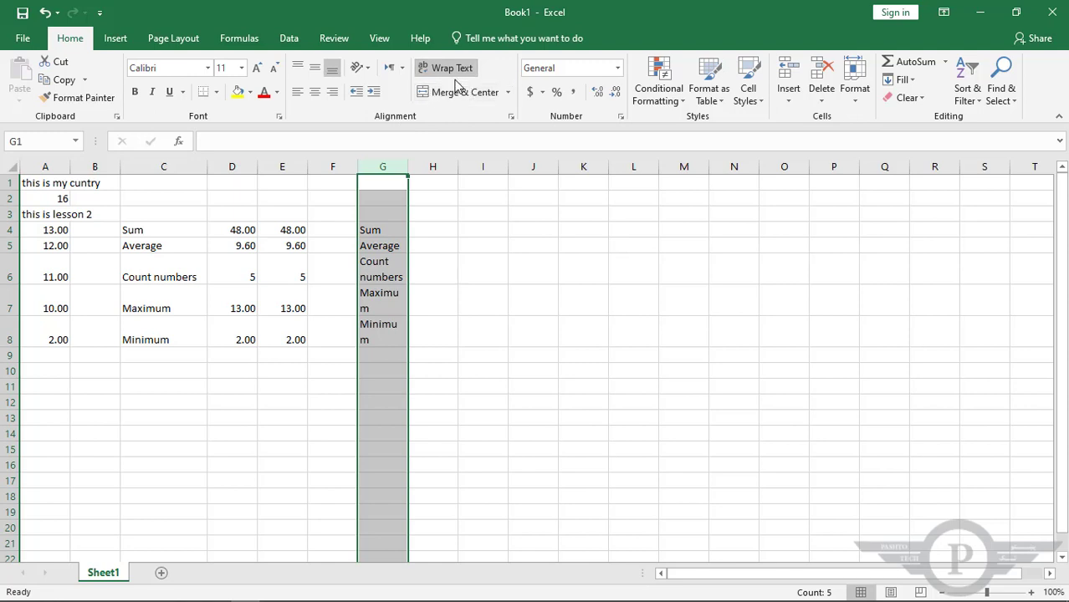
# - Turn off Wrap text for the whole of column G
pyautogui.click(621, 117)
pyautogui.click(572, 182)
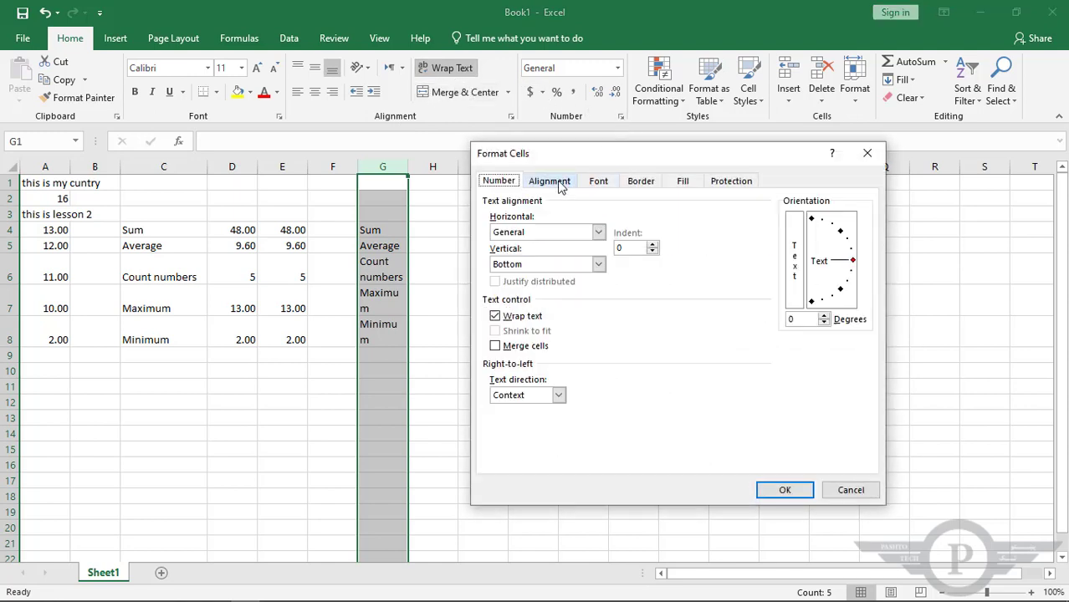
pyautogui.click(495, 316)
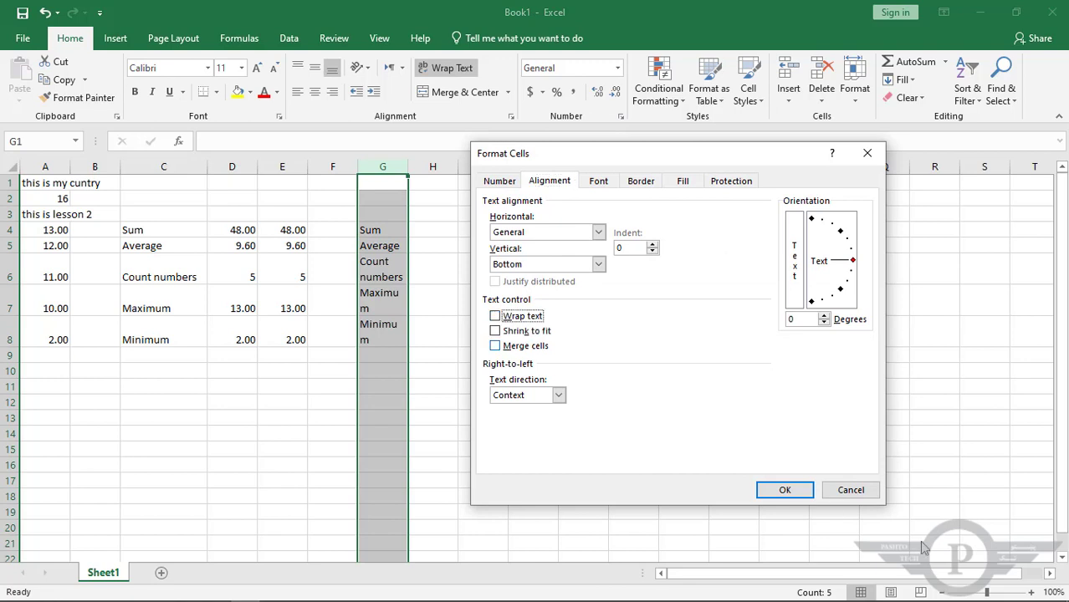
pyautogui.click(797, 493)
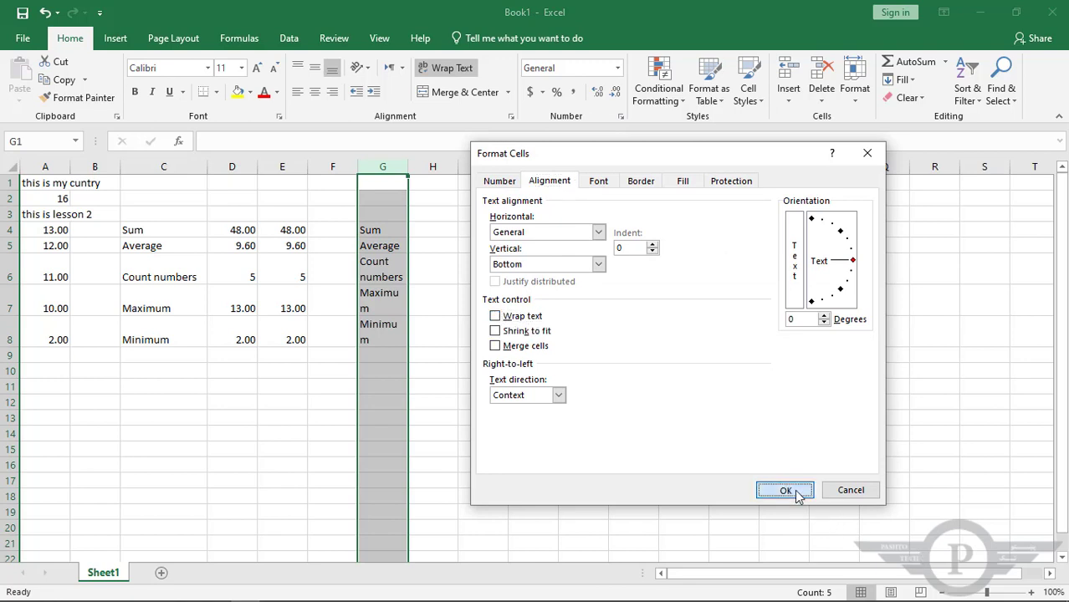
# - Apply the Wrap text control to only the Count numbers label in G6
pyautogui.click(379, 261)
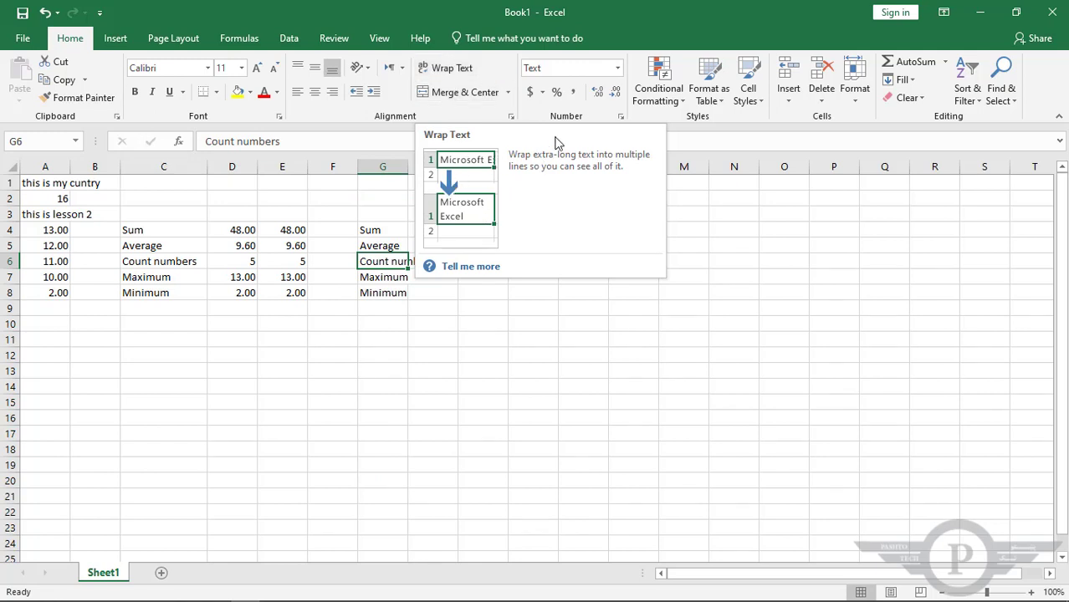
pyautogui.click(620, 118)
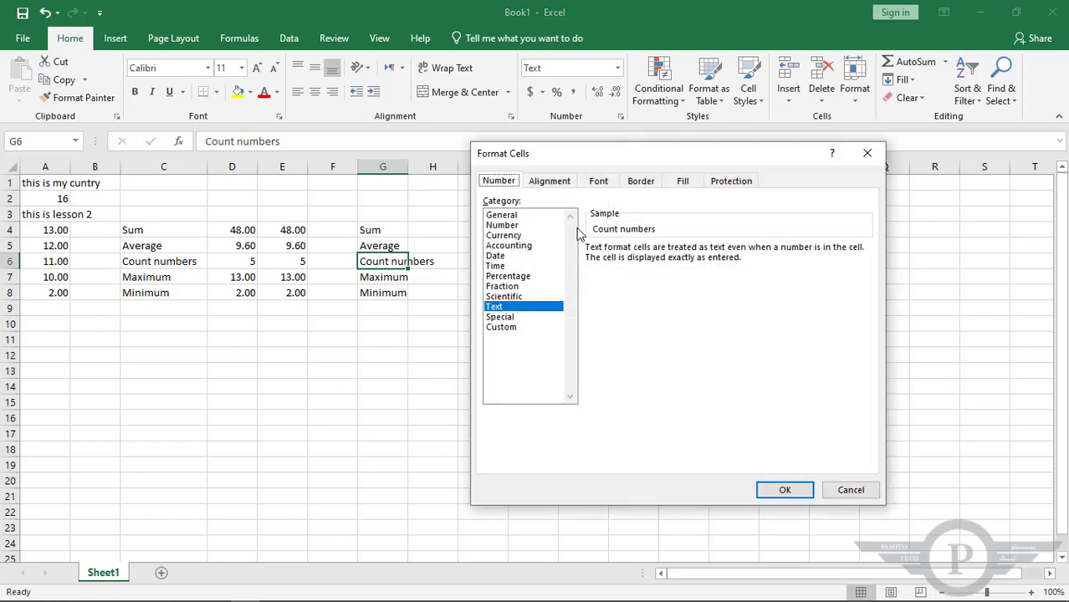
pyautogui.click(552, 189)
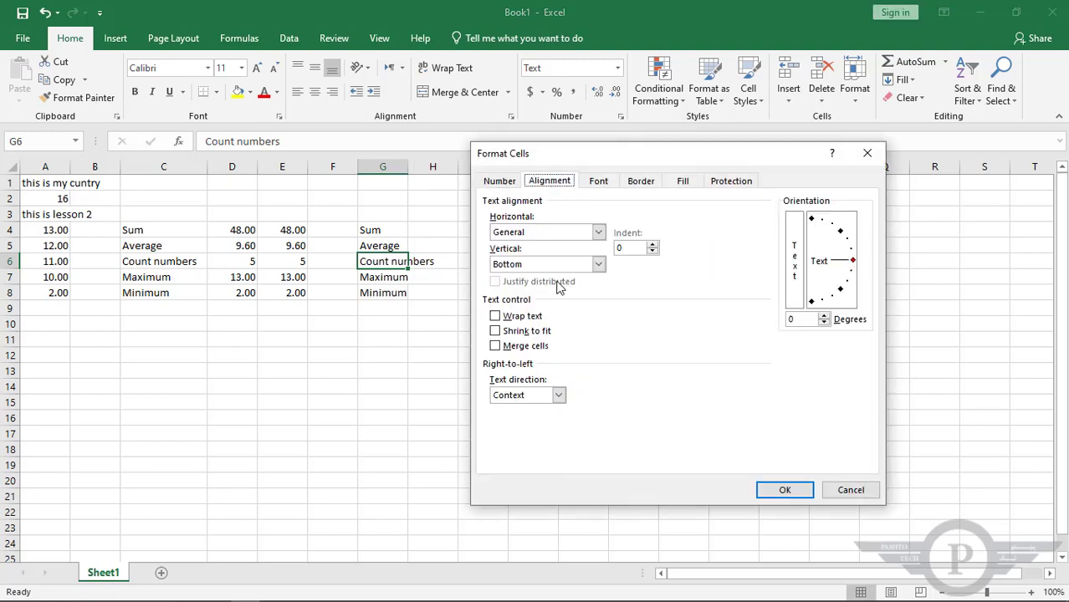
pyautogui.click(495, 316)
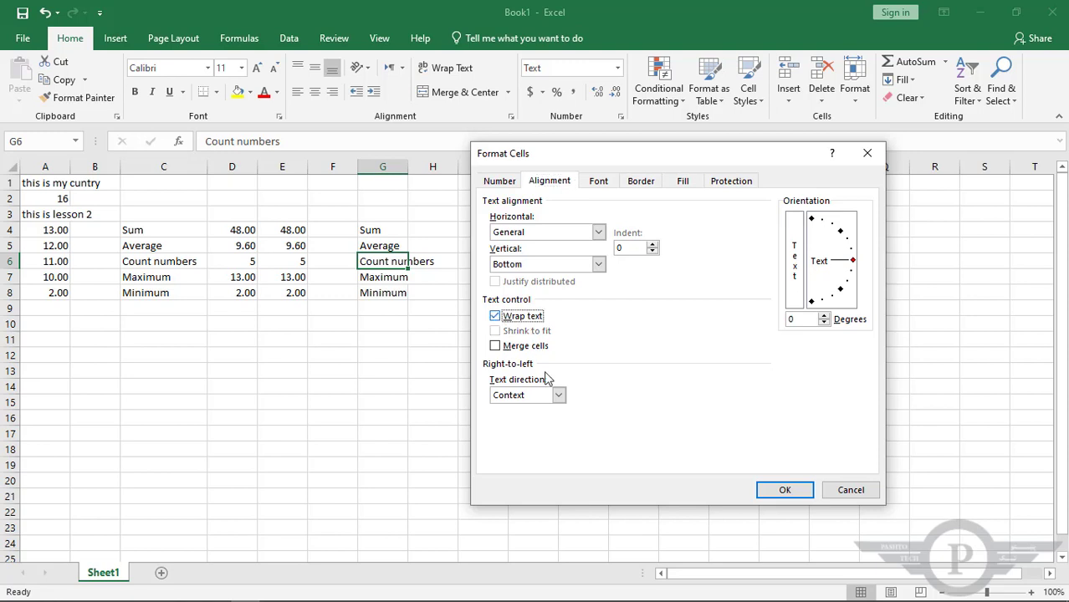
pyautogui.click(783, 492)
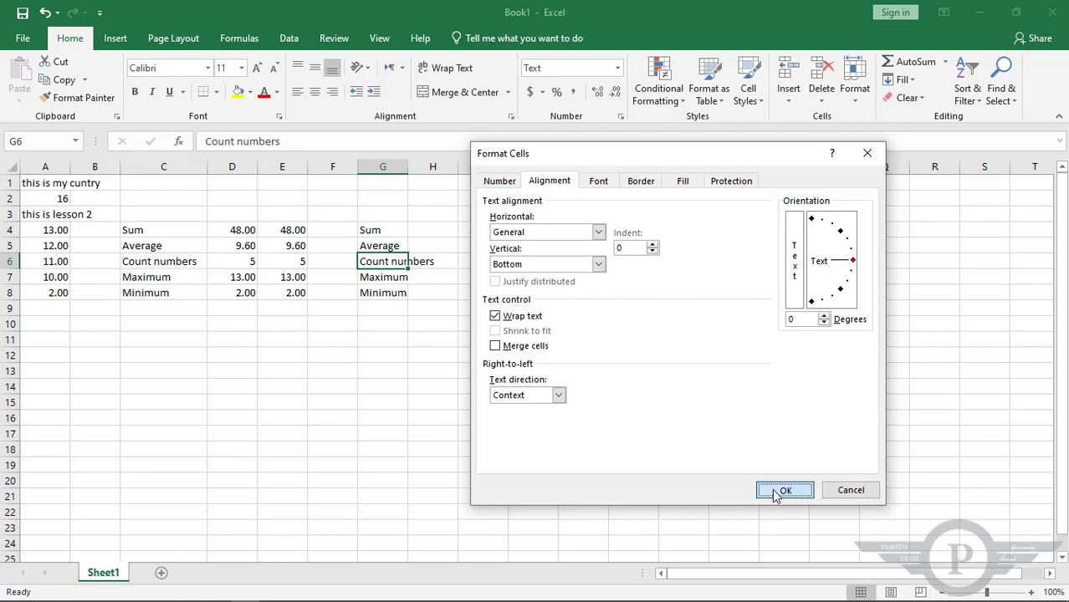
# - Apply the Shrink to fit text control to the Maximum and Minimum labels in G7:G8
pyautogui.click(383, 298)
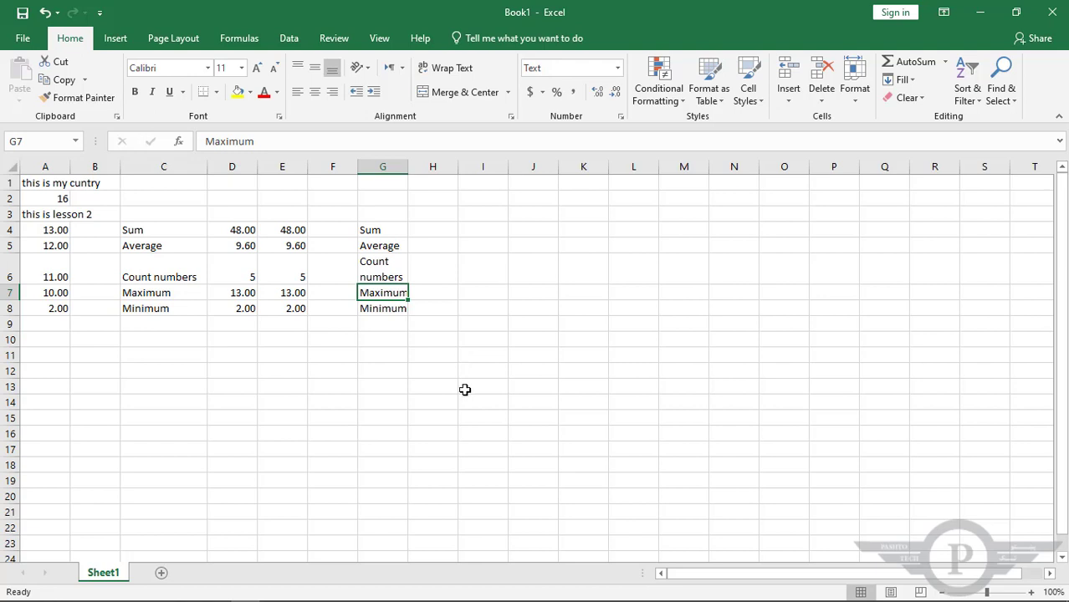
pyautogui.moveTo(379, 289); pyautogui.dragTo(377, 305)
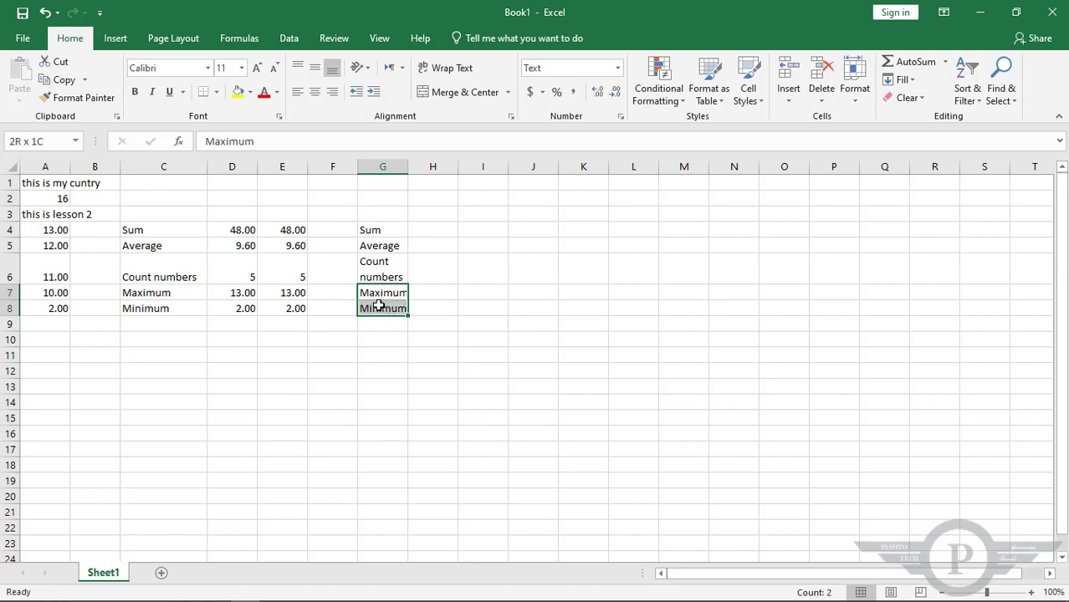
pyautogui.click(622, 120)
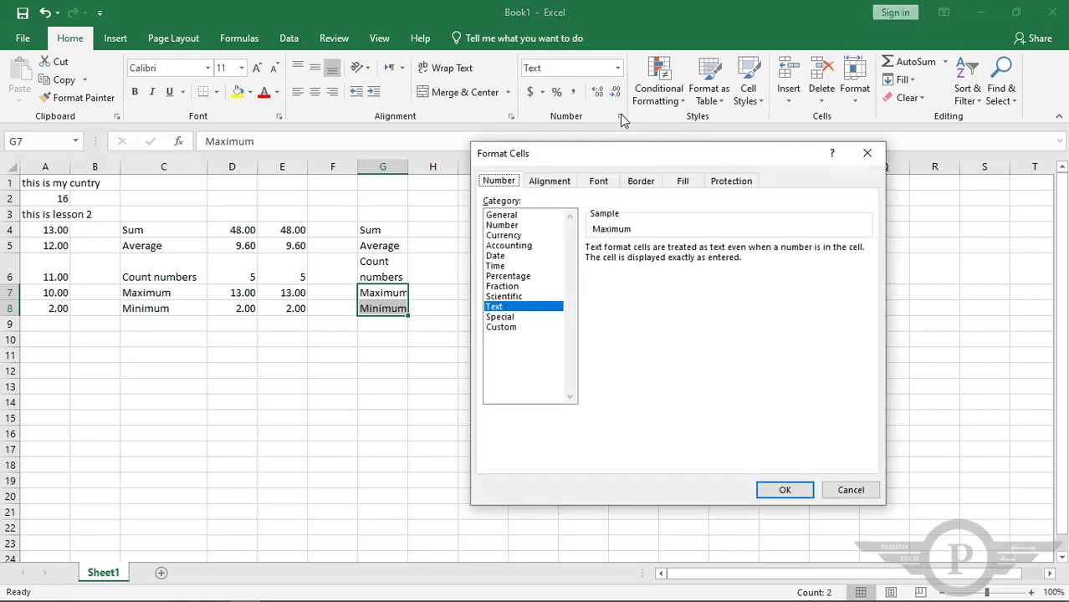
pyautogui.click(546, 184)
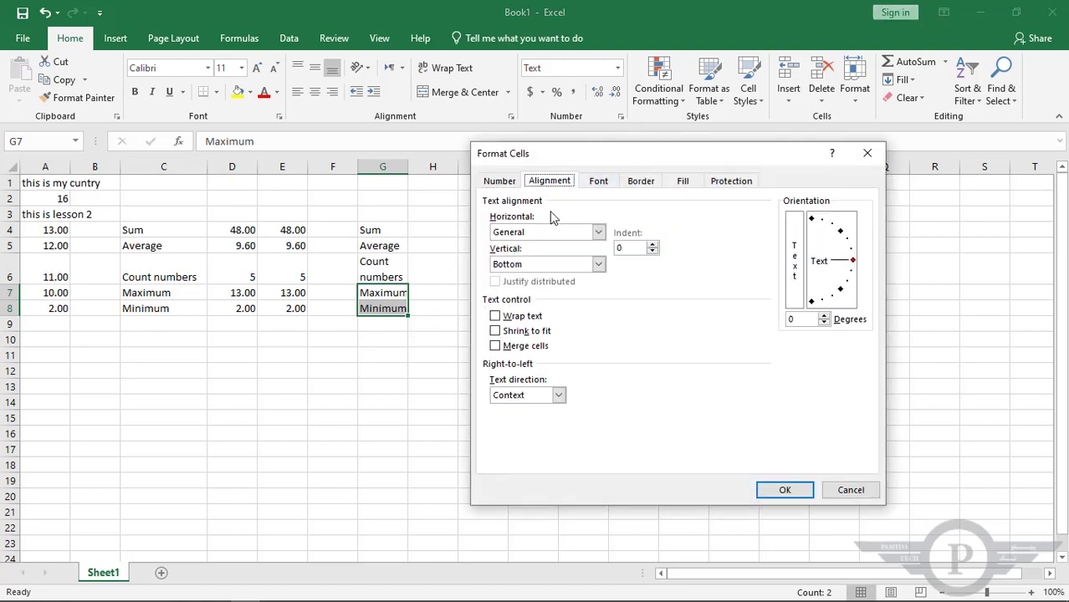
pyautogui.click(494, 332)
pyautogui.click(784, 490)
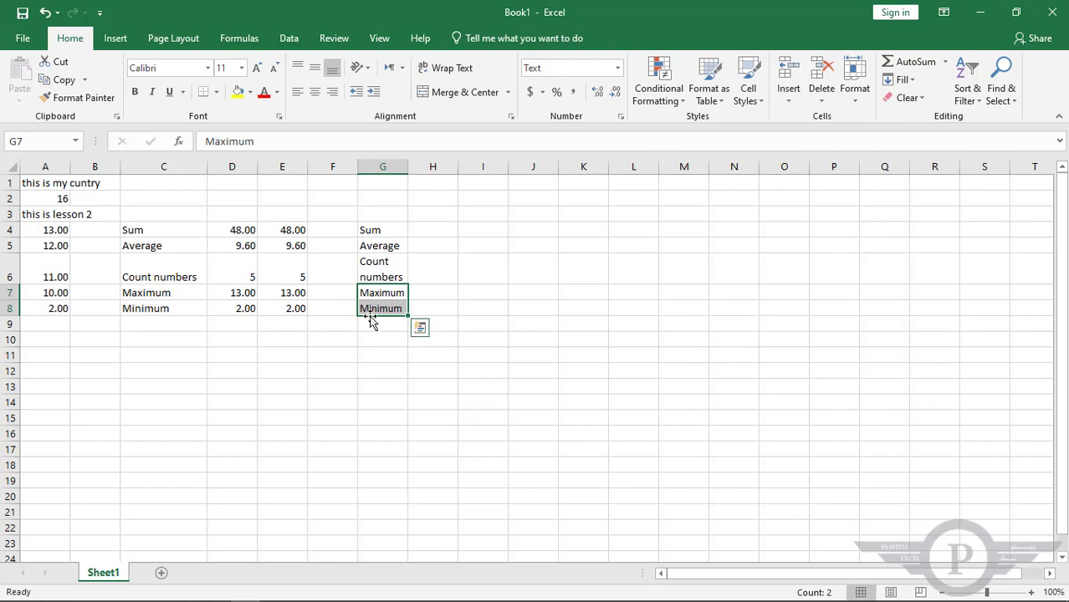
# - Compare the shrunken labels in G7:G8 with the wrapped label in G6 and the unmodified Average label in G5
pyautogui.click(377, 295)
pyautogui.click(379, 308)
pyautogui.click(380, 293)
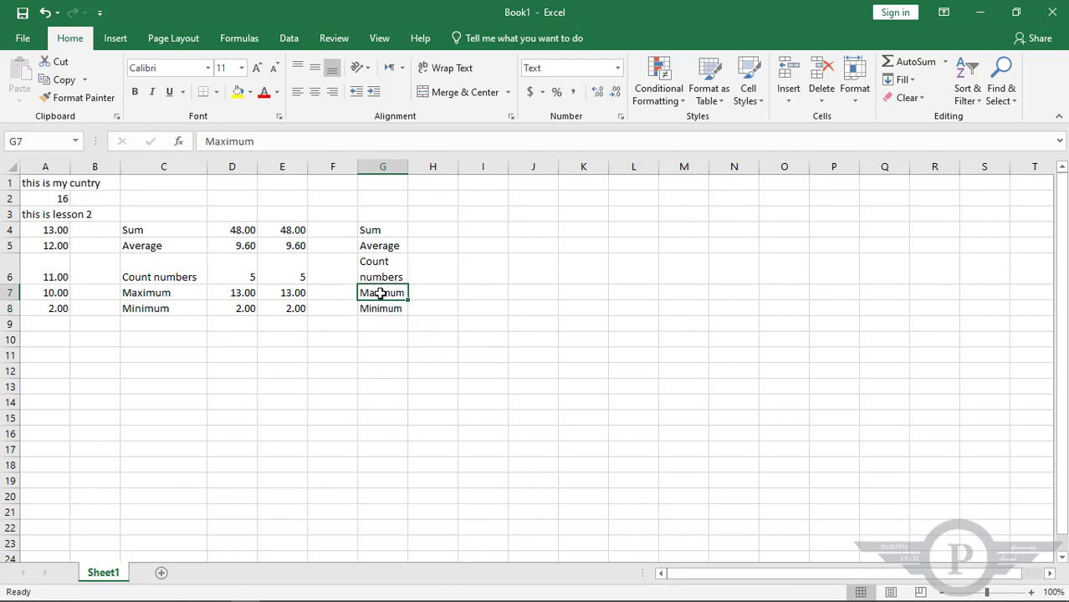
pyautogui.click(383, 248)
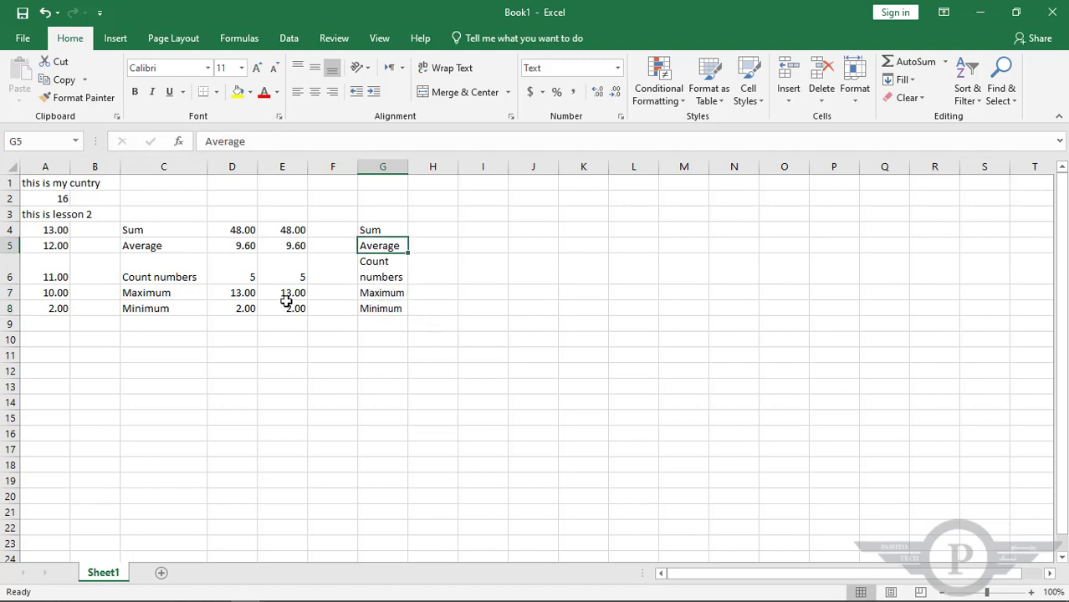
pyautogui.click(370, 294)
pyautogui.moveTo(371, 294); pyautogui.dragTo(367, 304)
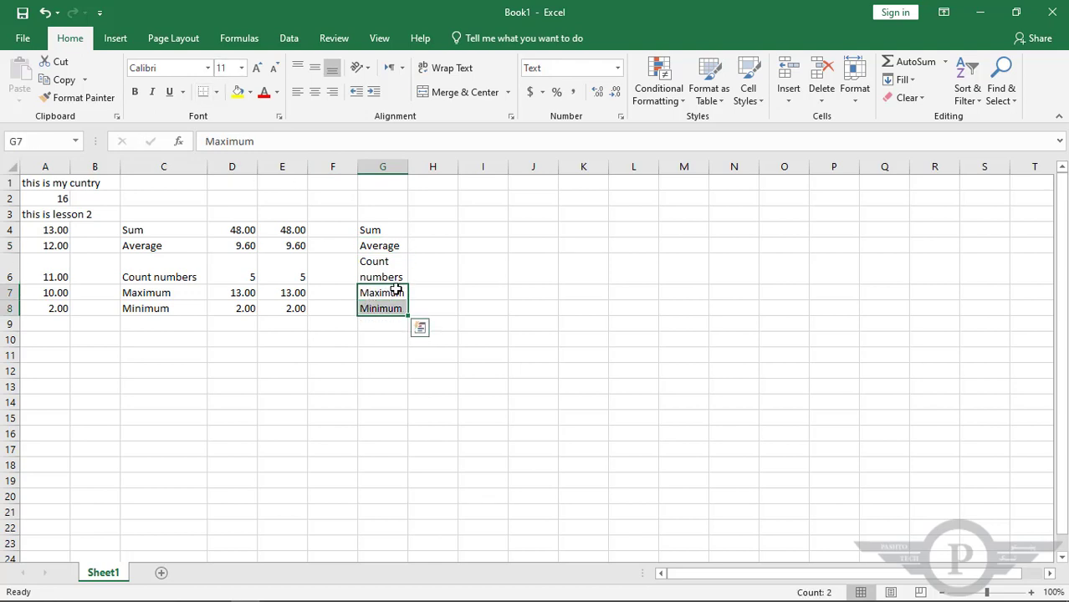
pyautogui.click(381, 272)
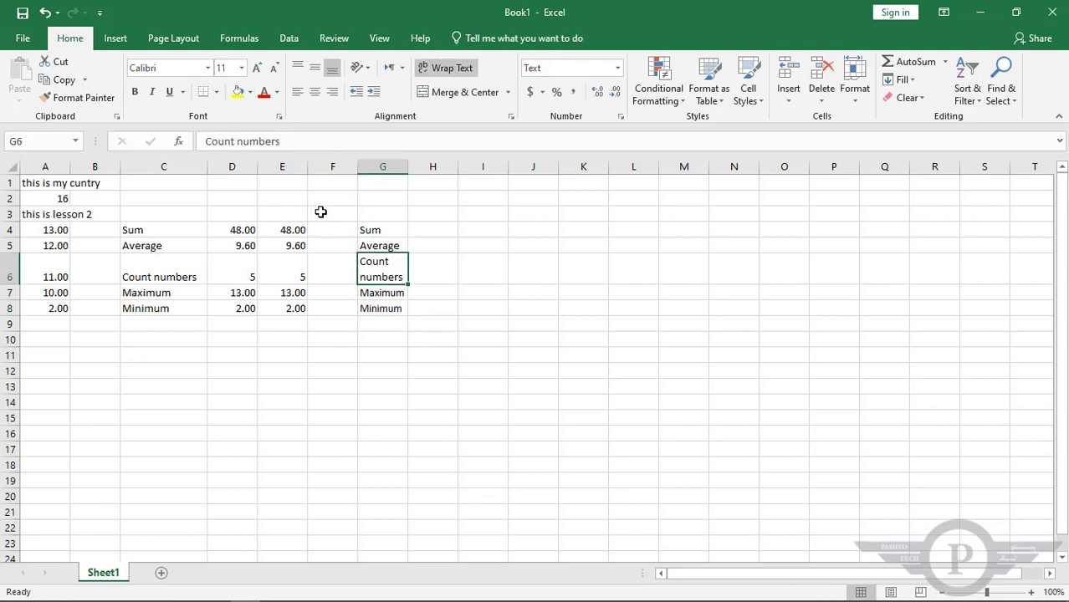
pyautogui.click(379, 247)
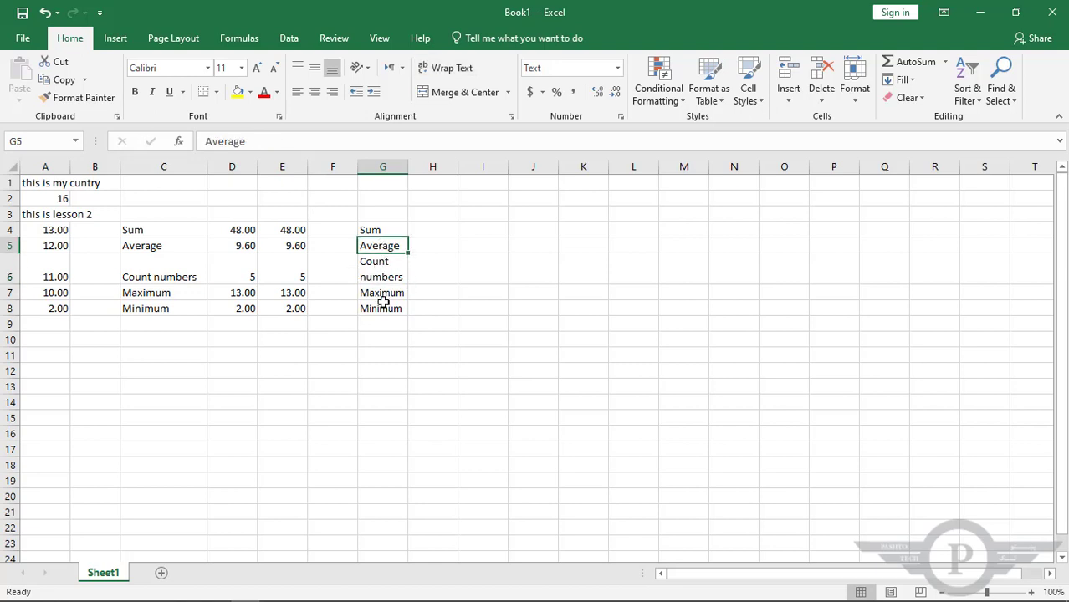
# - Widen and narrow column G to test how its wrapped and shrunken labels respond, and auto-fit its width
pyautogui.moveTo(410, 169); pyautogui.dragTo(474, 174)
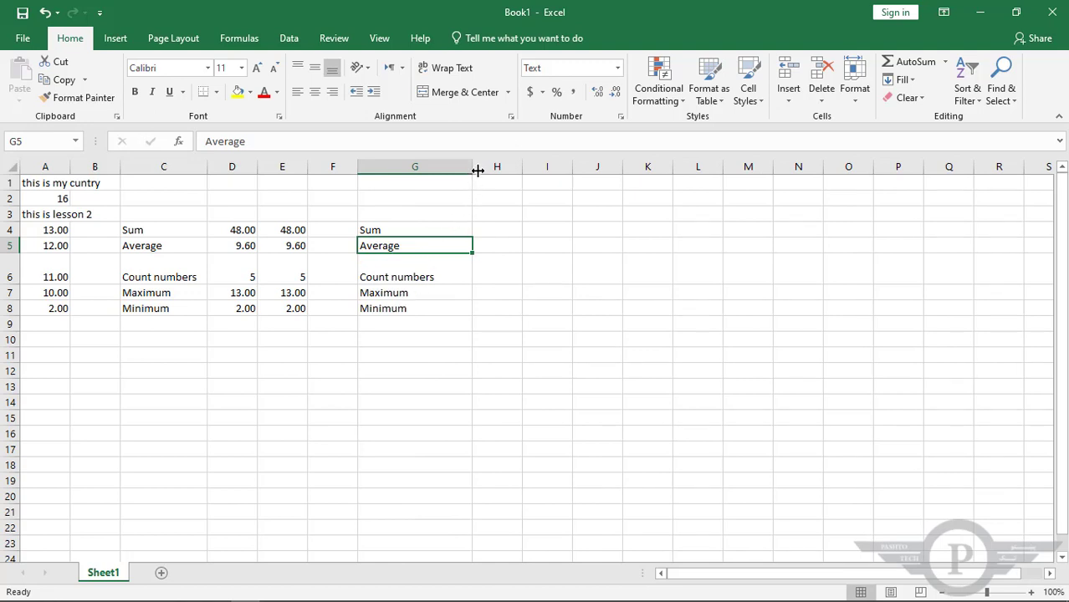
pyautogui.moveTo(472, 166); pyautogui.dragTo(407, 196)
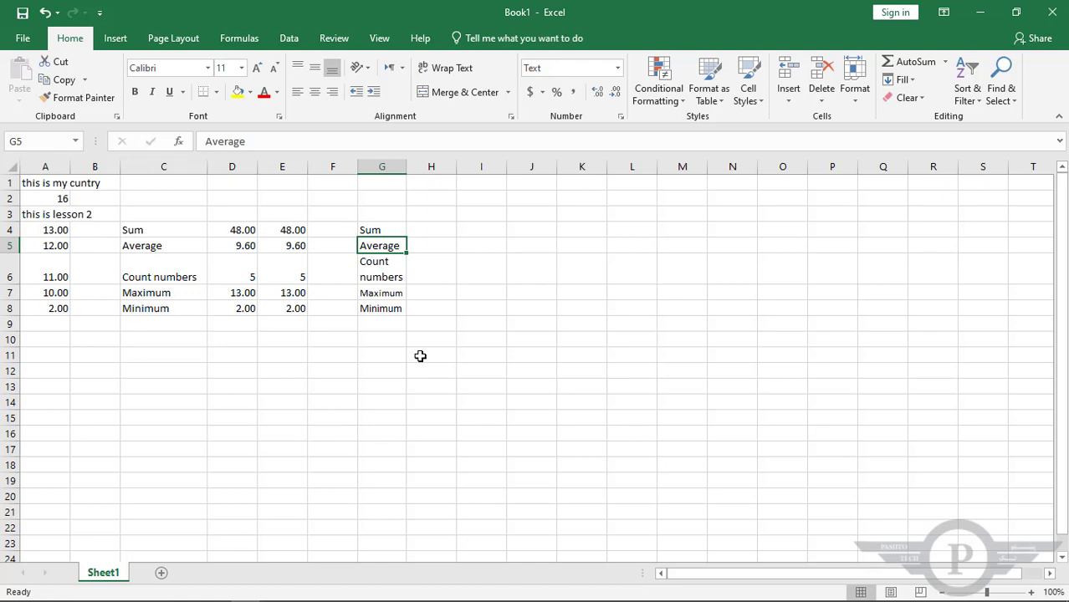
pyautogui.doubleClick(407, 166)
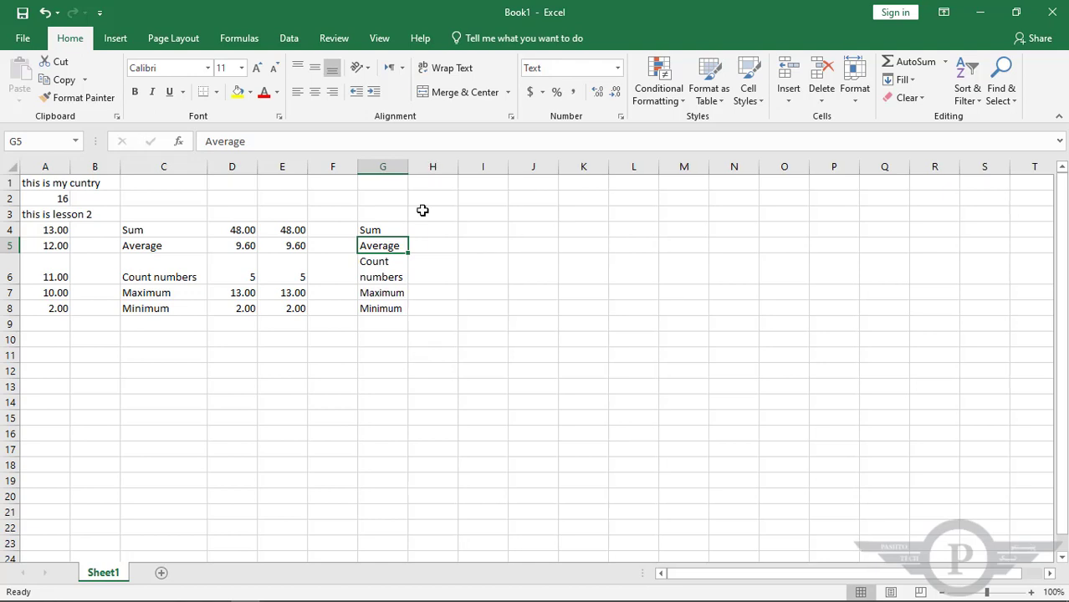
# - Apply the Currency number format to the whole of column H
pyautogui.click(448, 162)
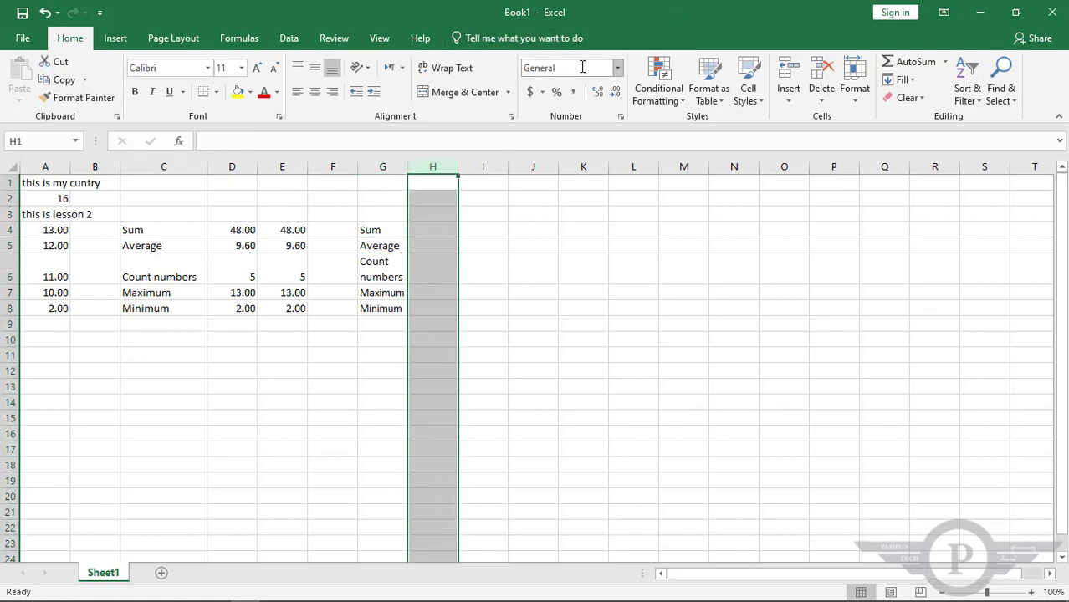
pyautogui.click(617, 68)
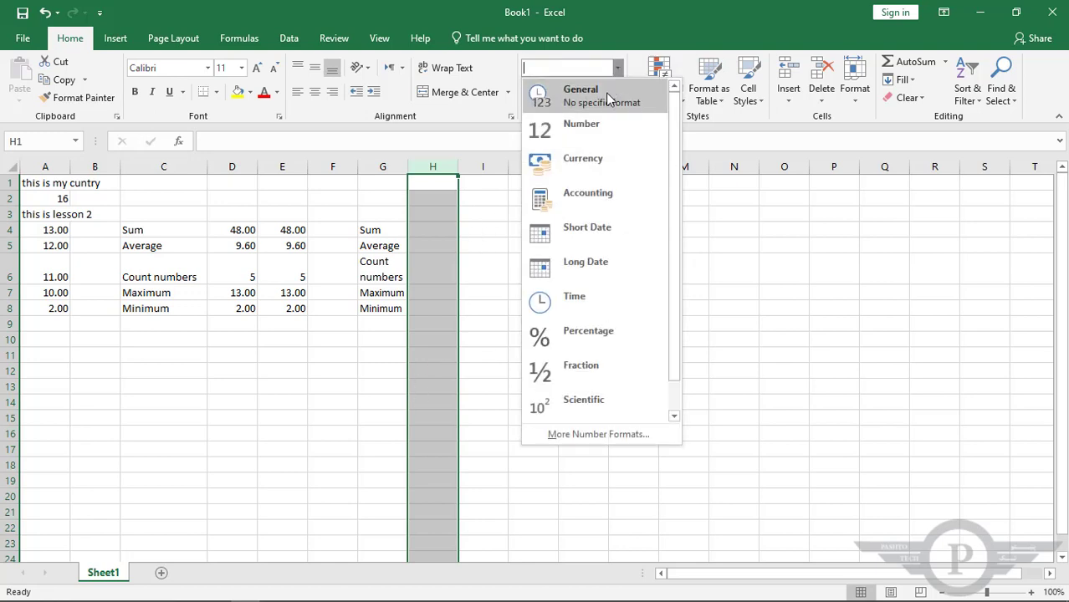
pyautogui.click(585, 168)
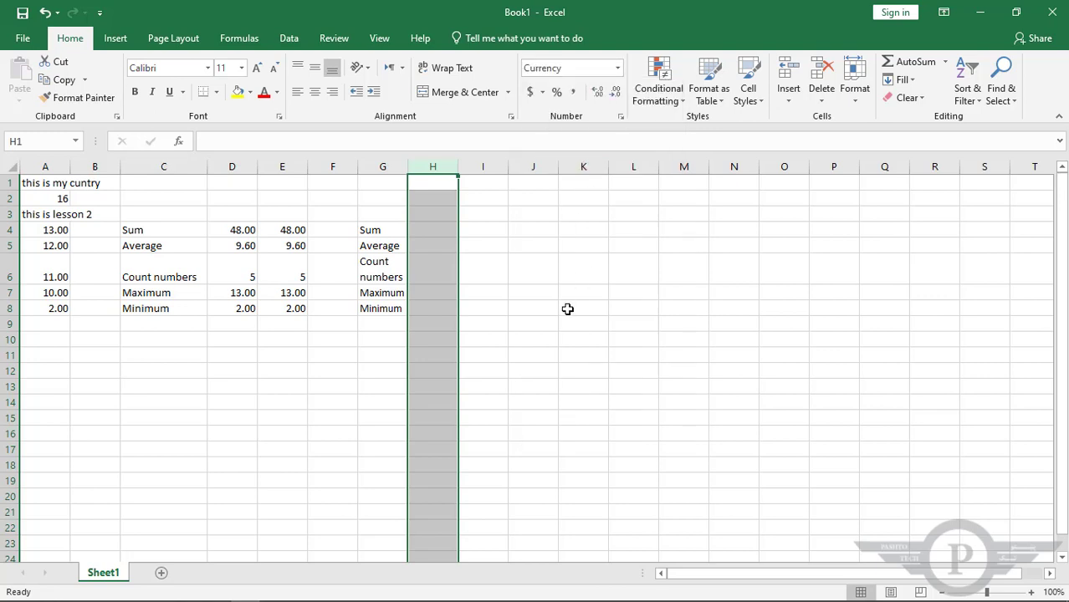
pyautogui.click(489, 184)
pyautogui.click(430, 184)
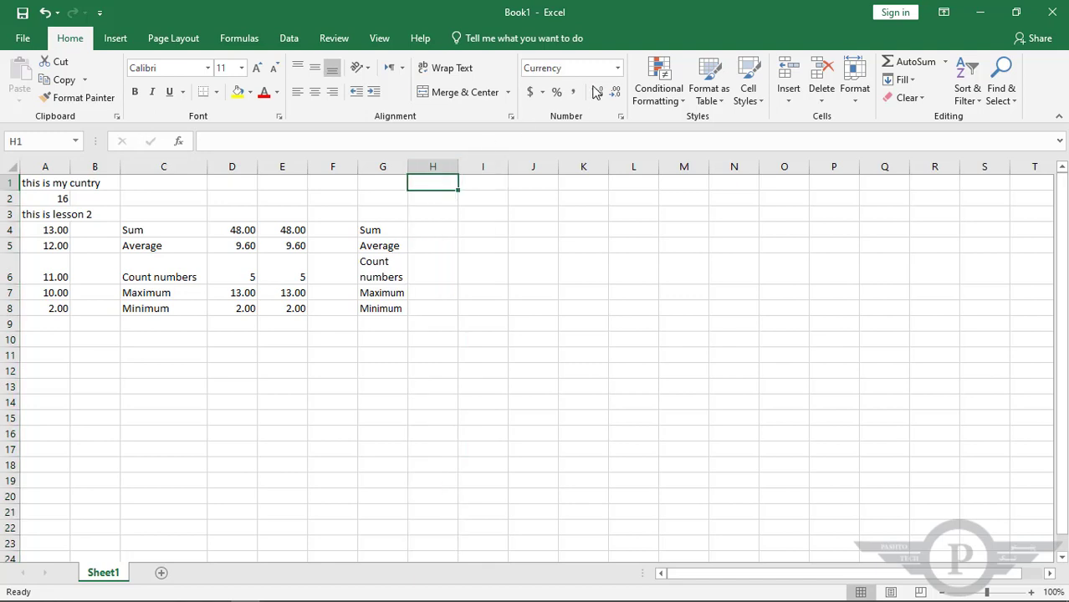
# - Enter 120 in H3 and reopen the cell to check its stored value without changing it
pyautogui.click(428, 217)
pyautogui.write('120')
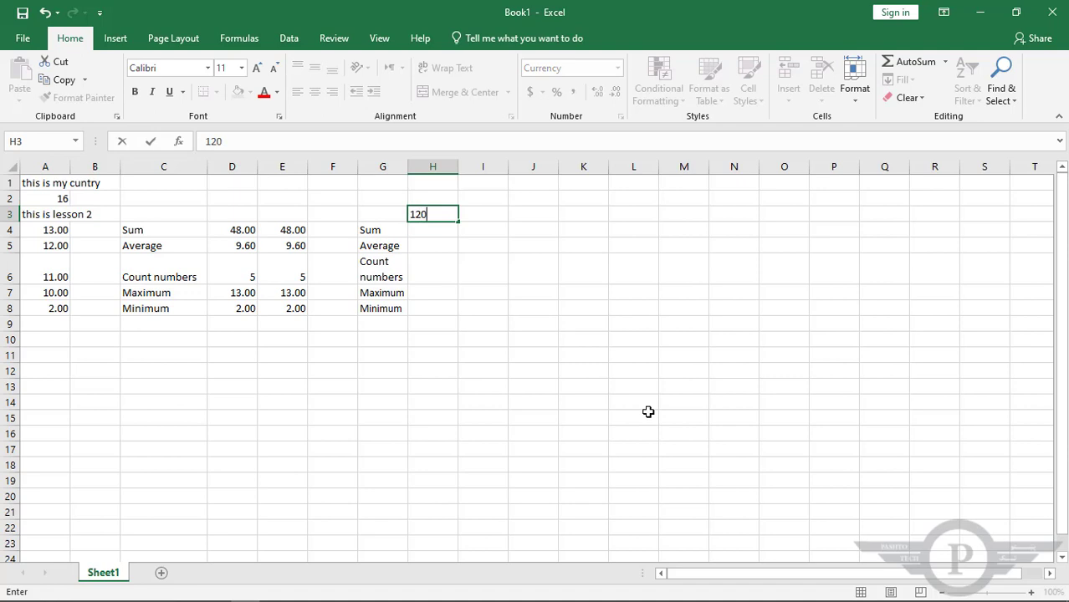
pyautogui.press('Return')
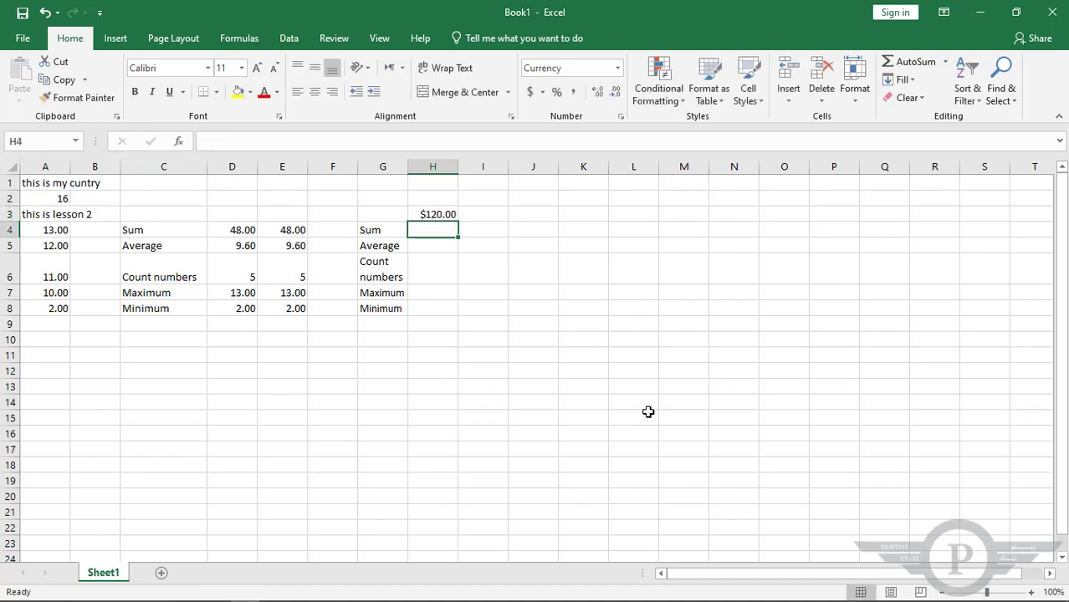
pyautogui.doubleClick(419, 215)
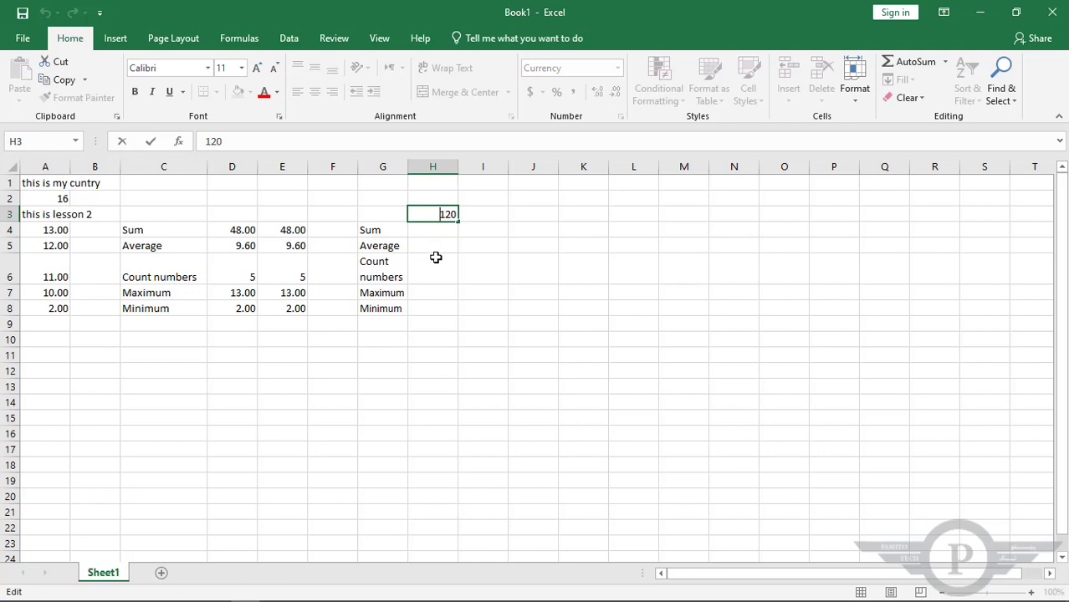
pyautogui.press('Return')
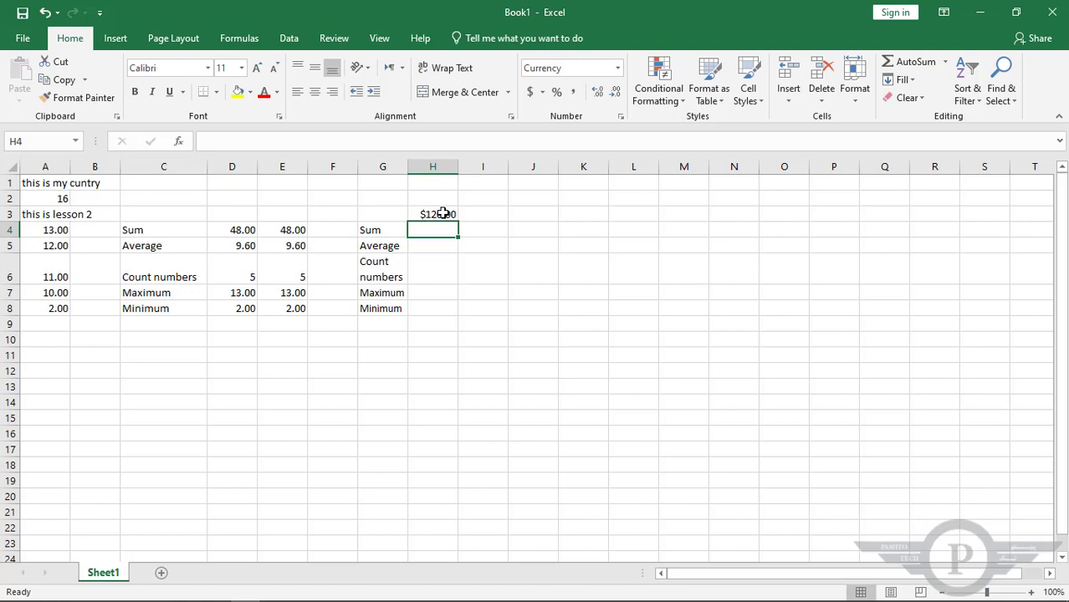
# - Set column H's currency format to the Pashto symbol with 3 decimal places
pyautogui.click(441, 214)
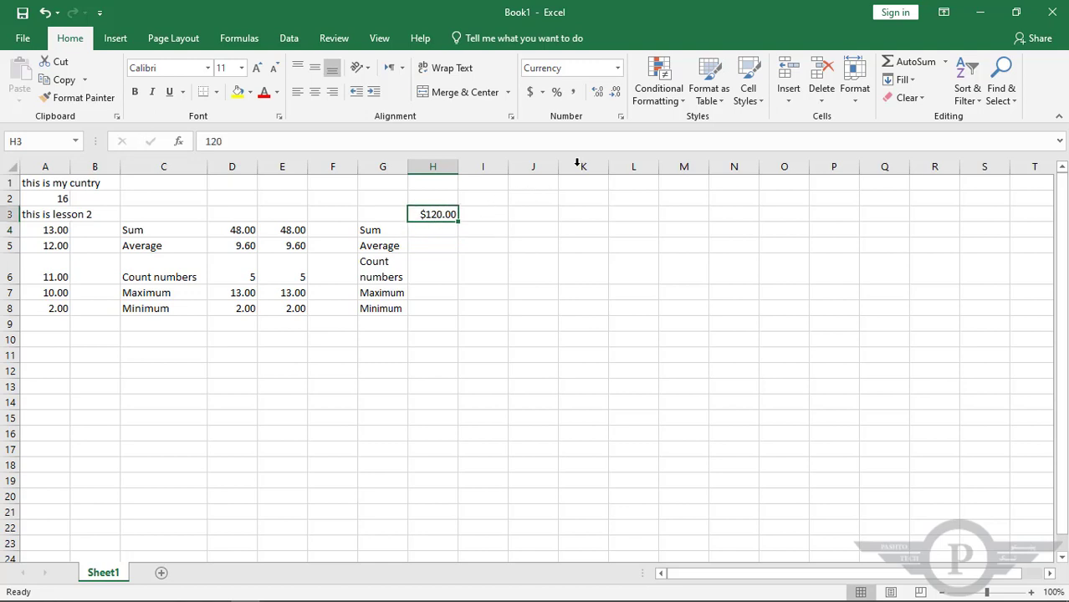
pyautogui.click(433, 167)
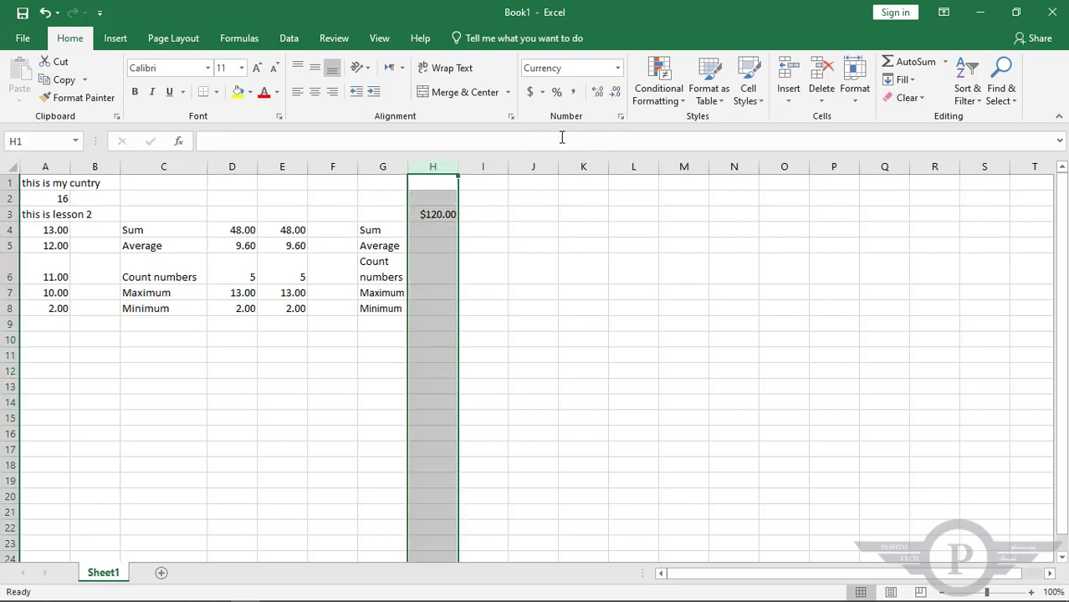
pyautogui.click(620, 118)
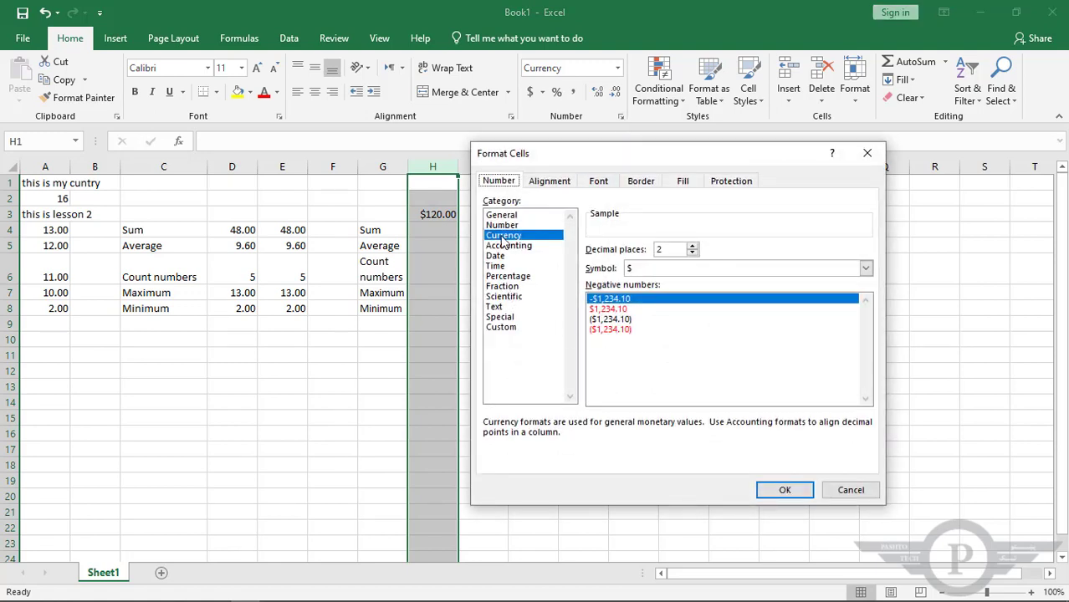
pyautogui.click(642, 269)
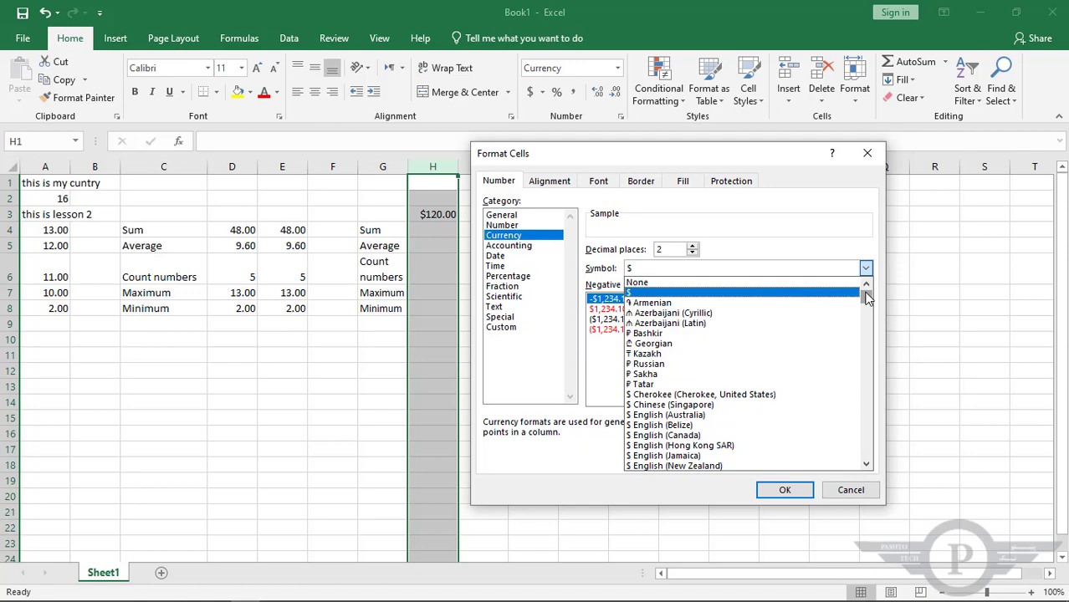
pyautogui.moveTo(866, 299); pyautogui.dragTo(866, 335)
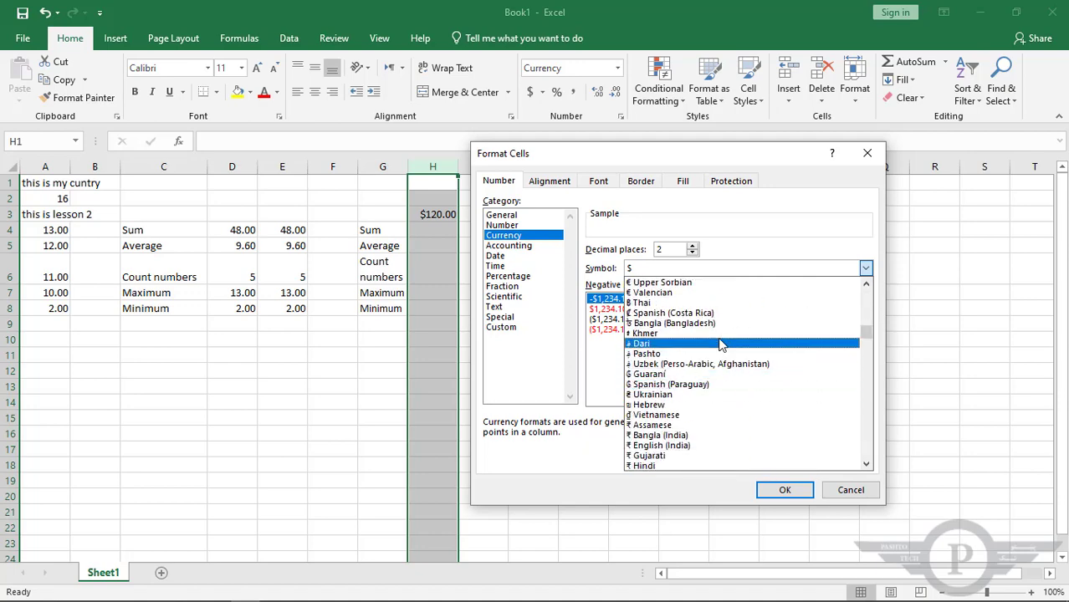
pyautogui.click(633, 357)
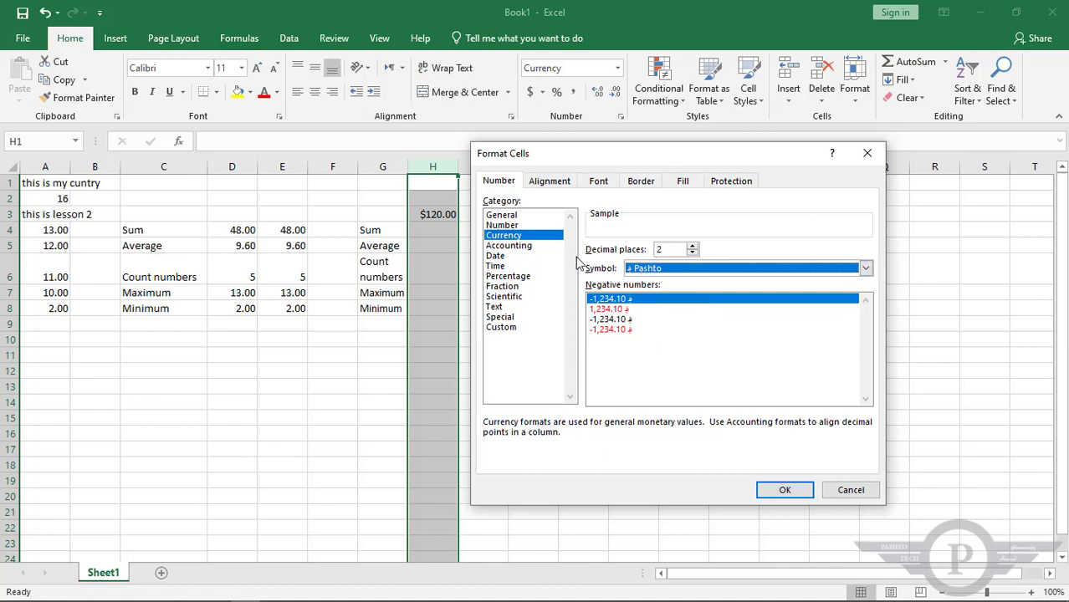
pyautogui.click(693, 246)
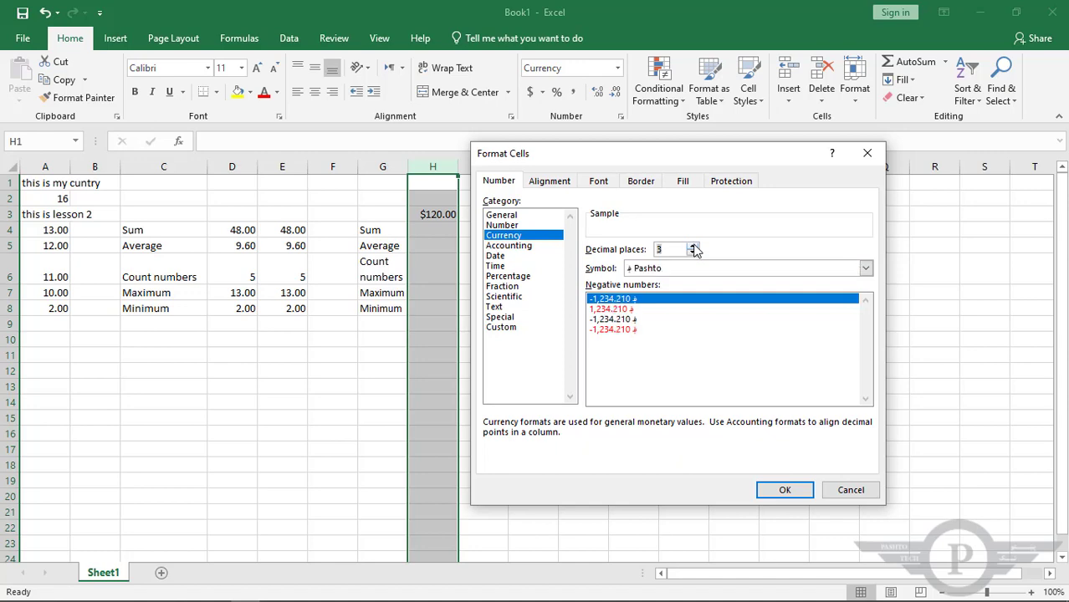
pyautogui.click(785, 492)
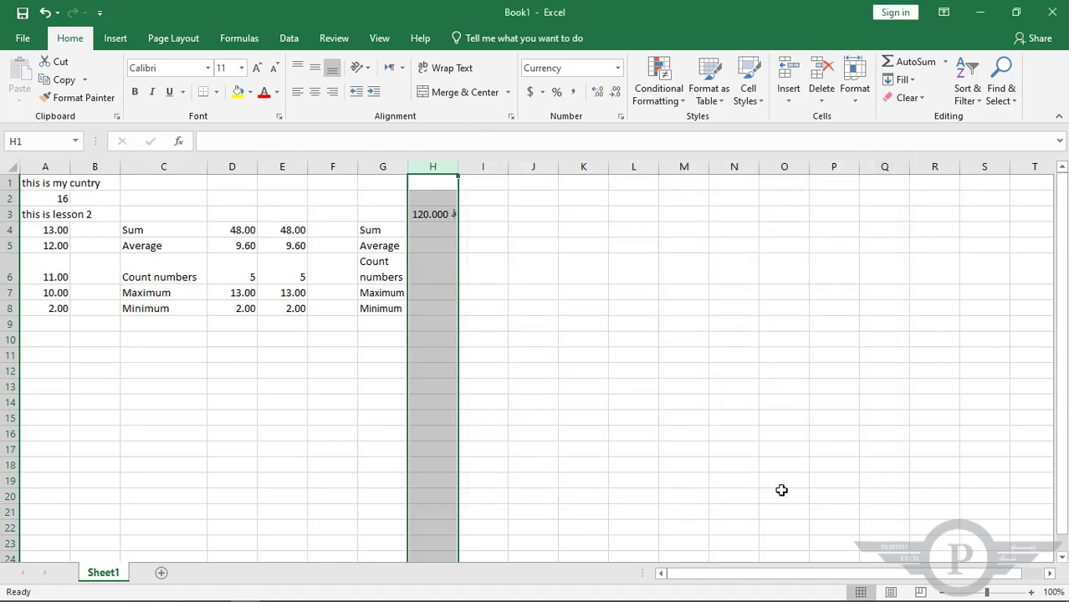
# - Enter 250 in H4 of the currency-formatted column
pyautogui.click(433, 227)
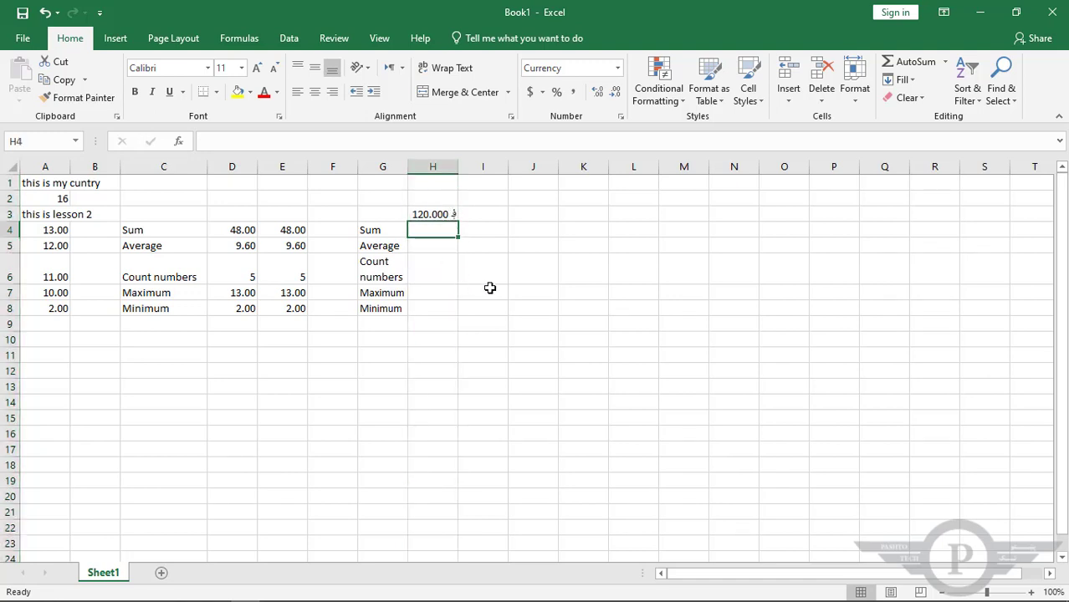
pyautogui.click(449, 168)
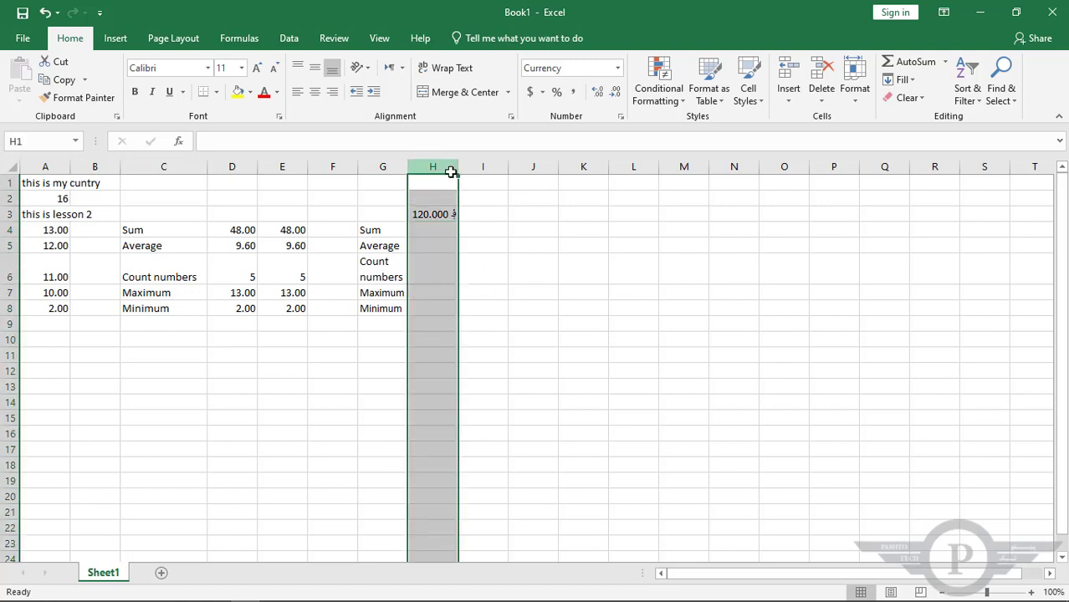
pyautogui.click(444, 236)
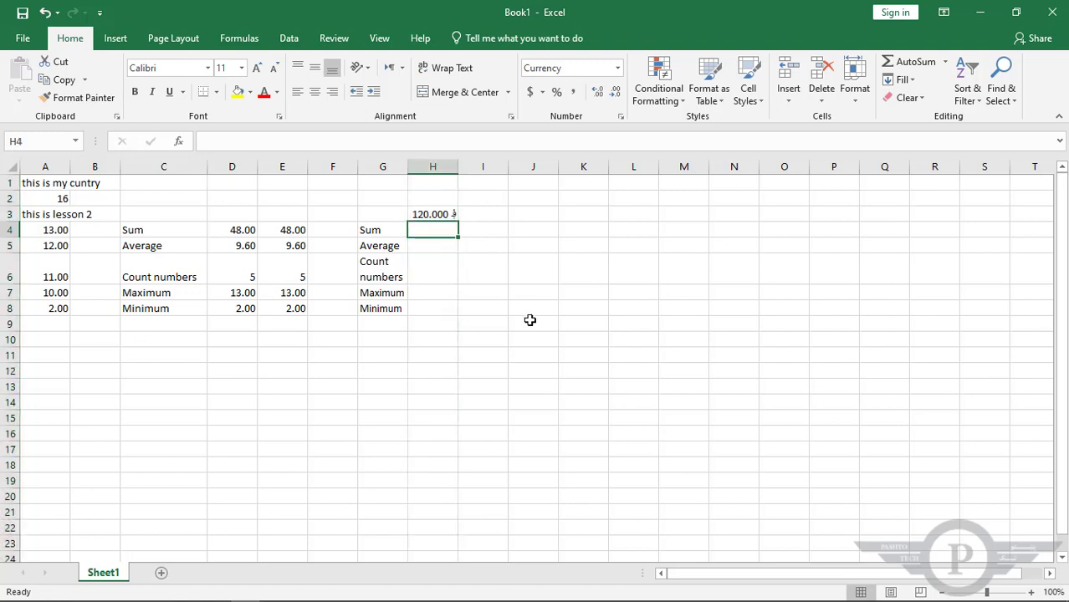
pyautogui.write('250')
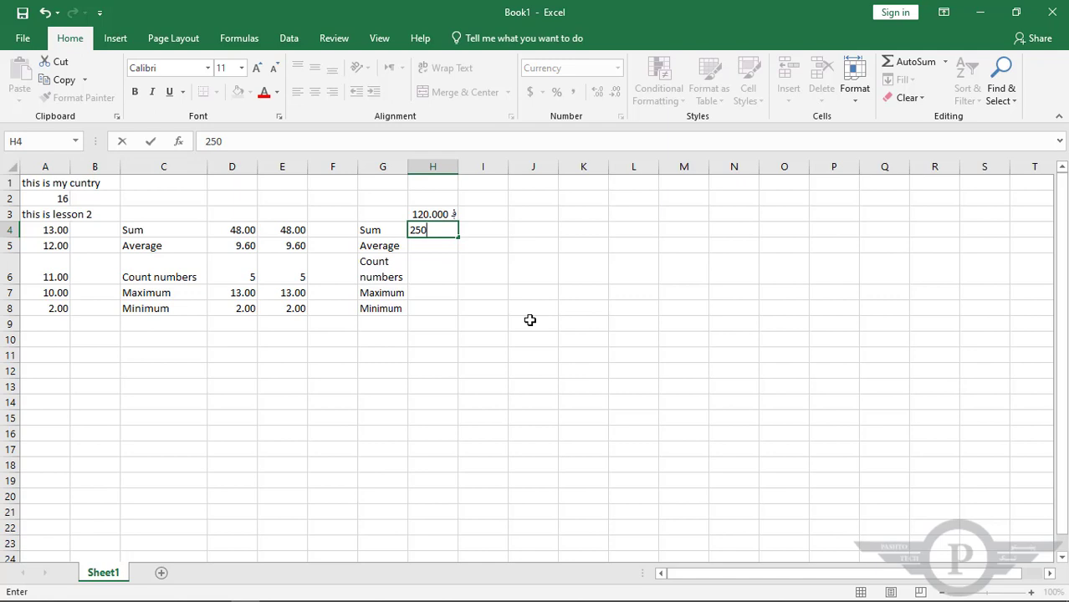
pyautogui.press('Return')
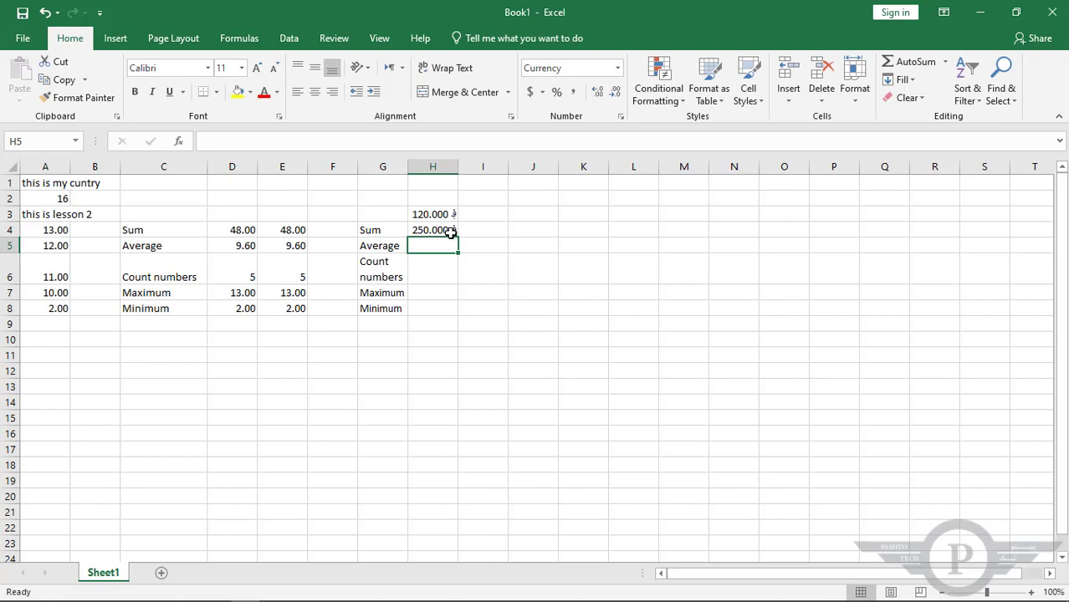
# - Enter 250 in I3 to compare a General-format cell with the currency column
pyautogui.click(482, 214)
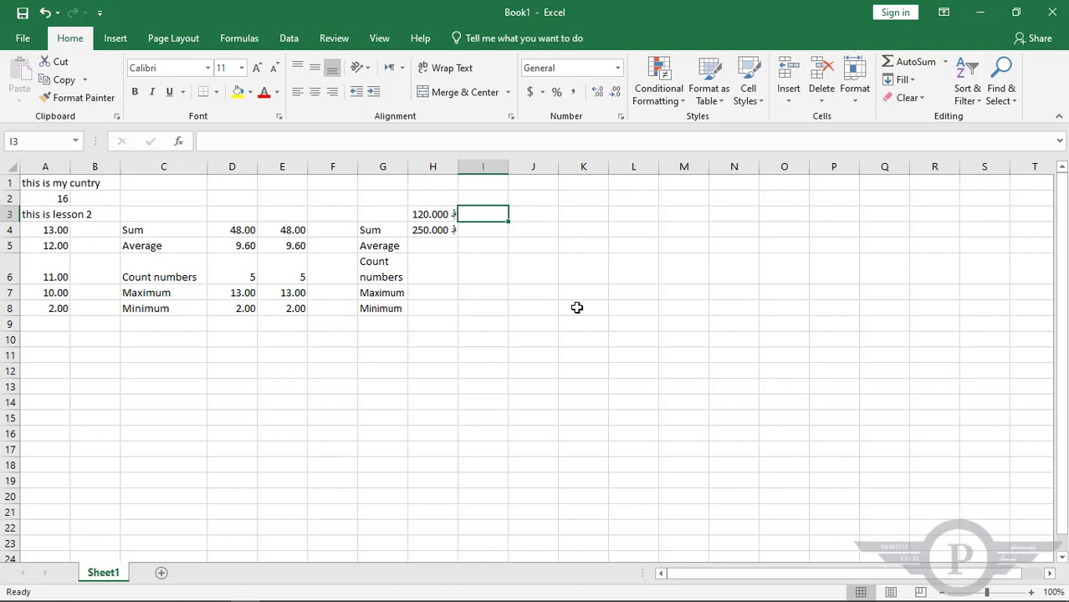
pyautogui.write('250')
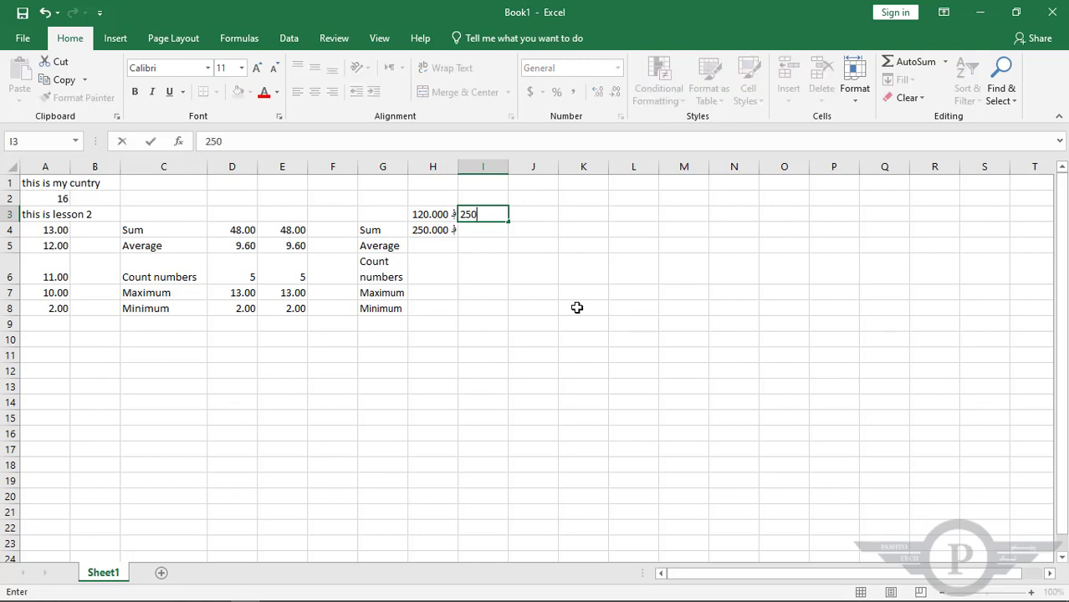
pyautogui.press('Return')
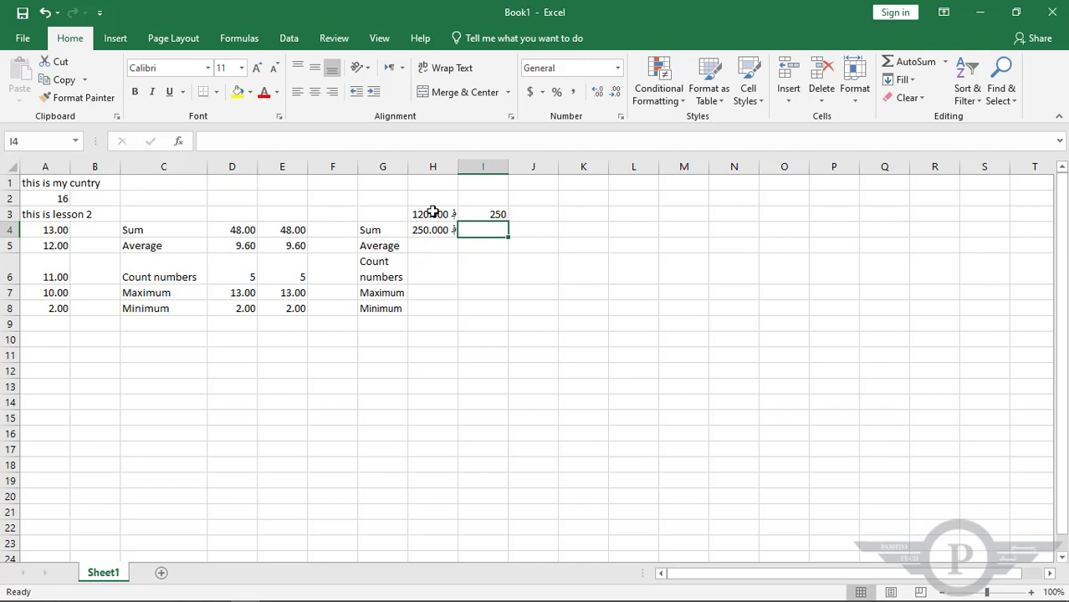
# - View column I's number format settings without changing them, and delete the comparison value from I3
pyautogui.click(485, 166)
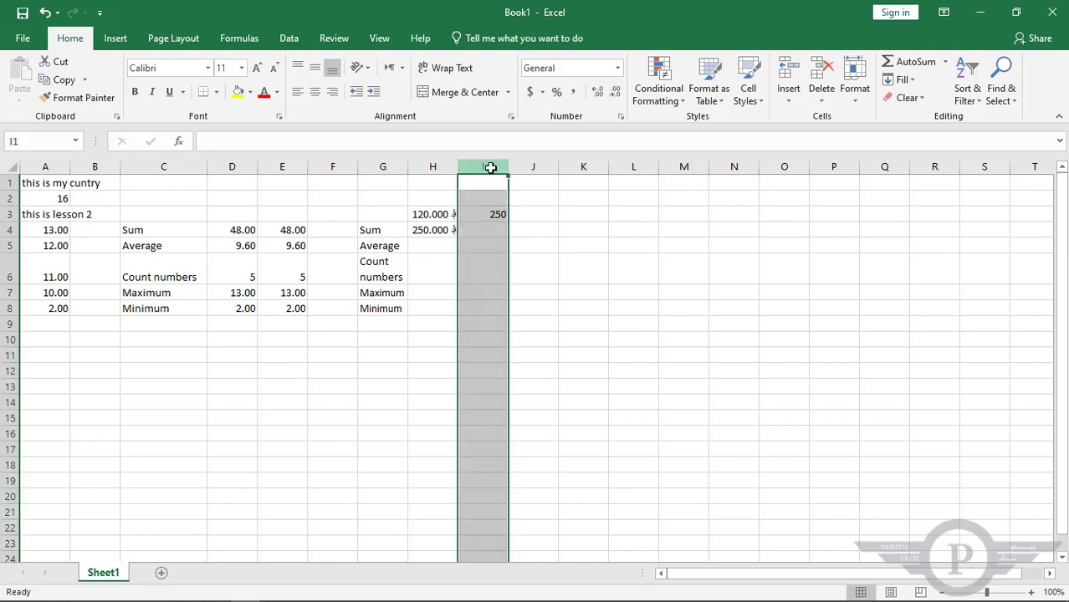
pyautogui.click(621, 117)
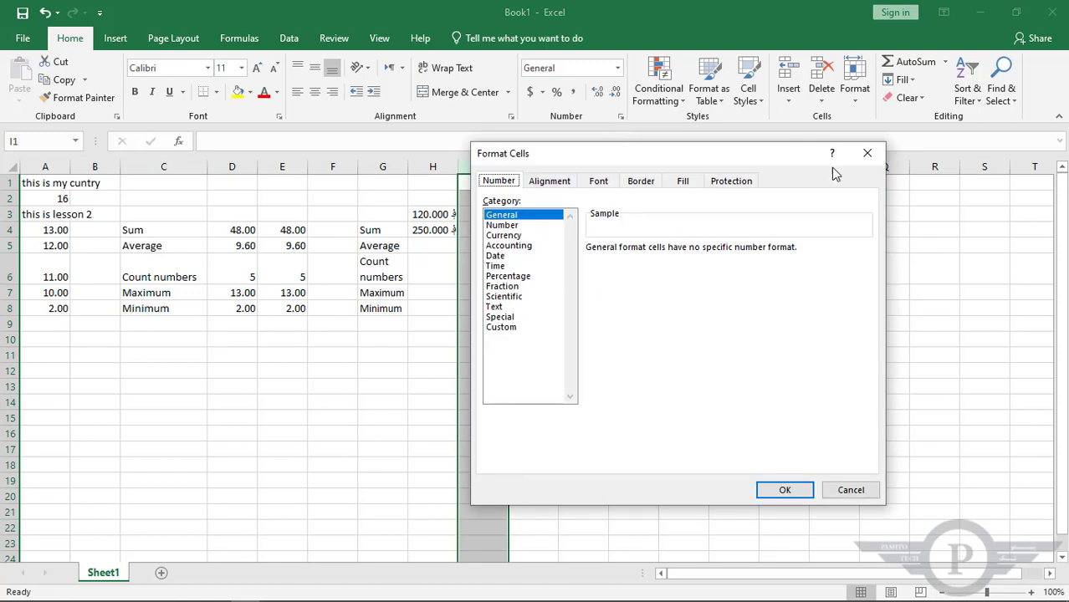
pyautogui.click(867, 154)
pyautogui.click(494, 215)
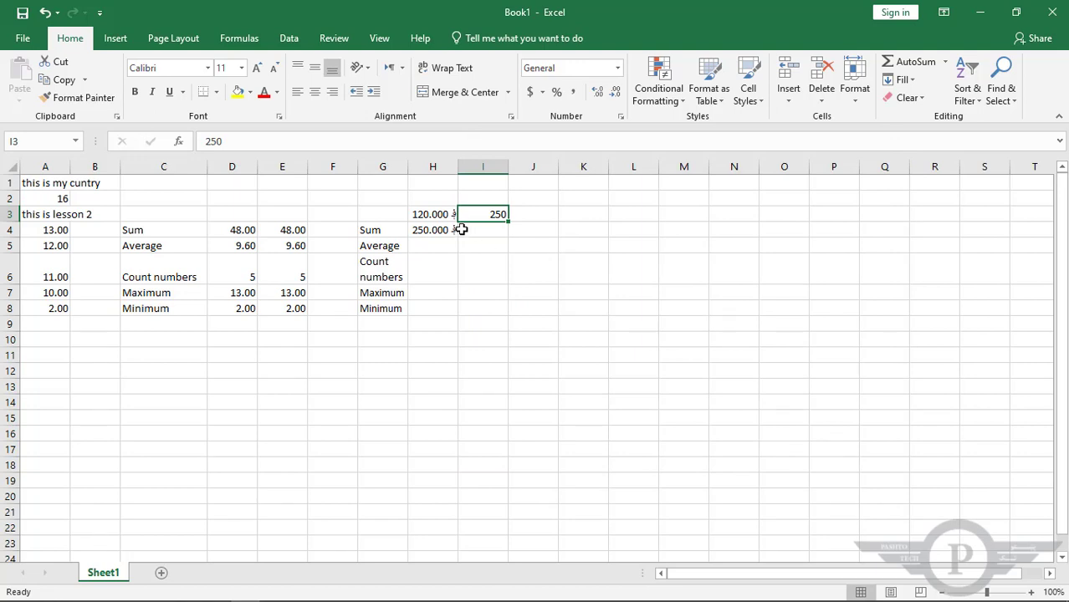
pyautogui.press('Delete')
# - Clear the conditional formatting rules from the entire sheet
pyautogui.click(432, 167)
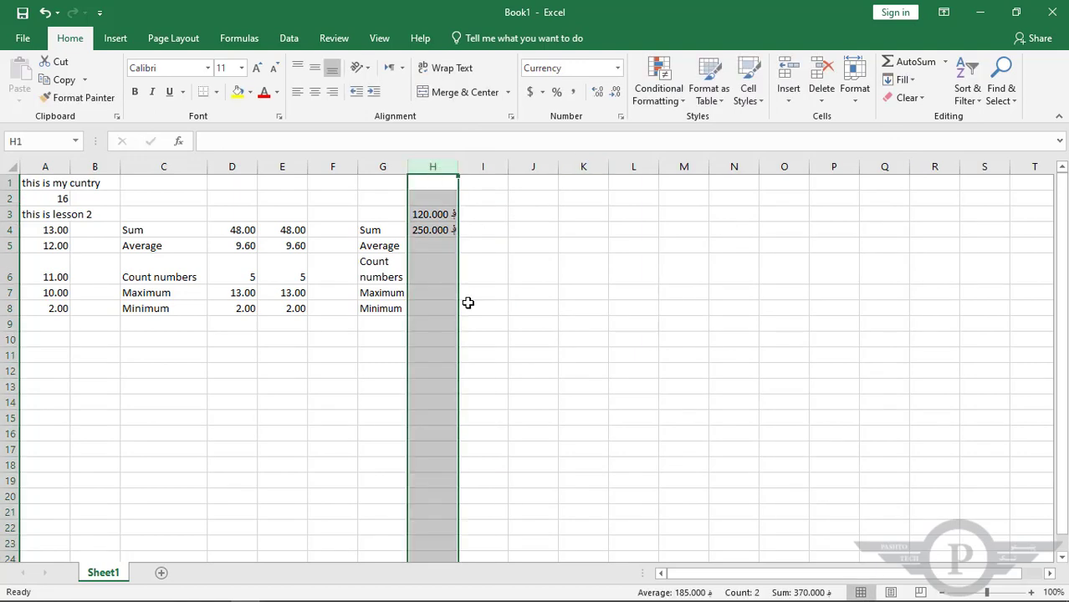
pyautogui.click(659, 88)
pyautogui.moveTo(770, 322)
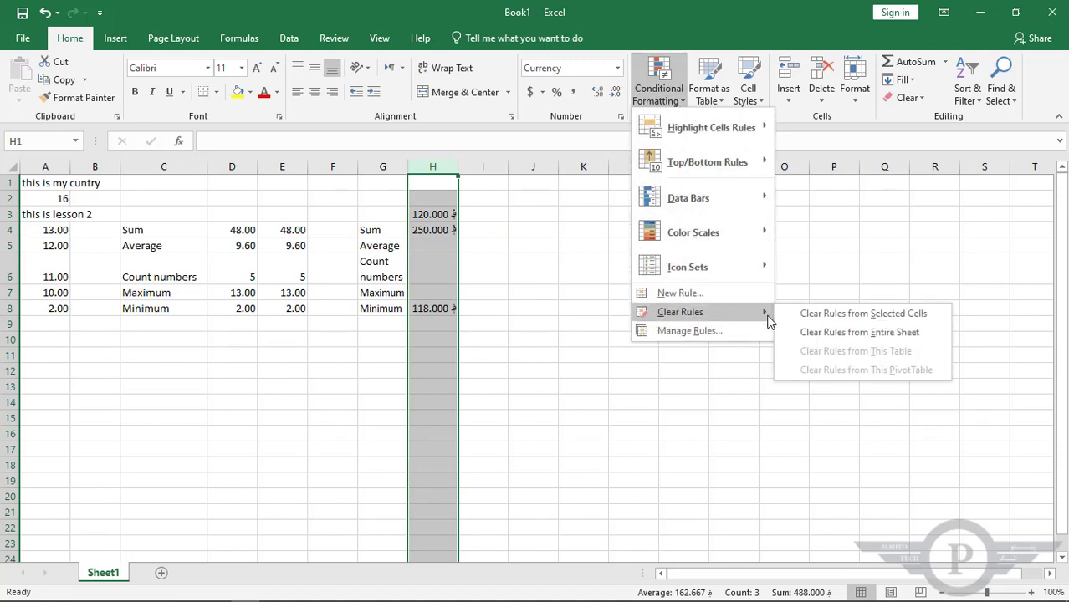
pyautogui.click(817, 333)
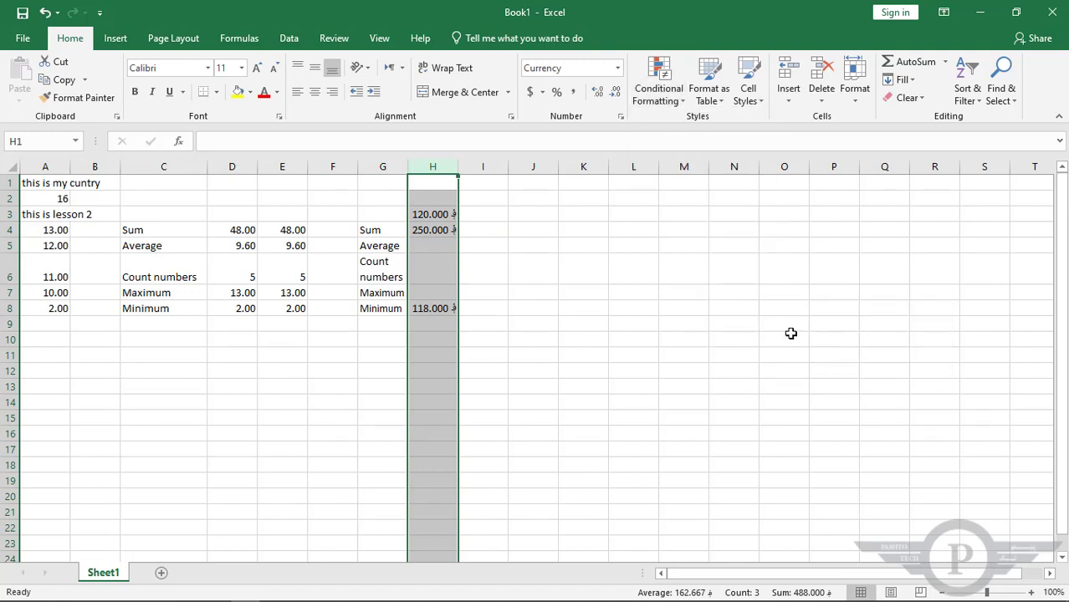
# - Start a new conditional formatting rule for cells H3 through H9
pyautogui.click(474, 247)
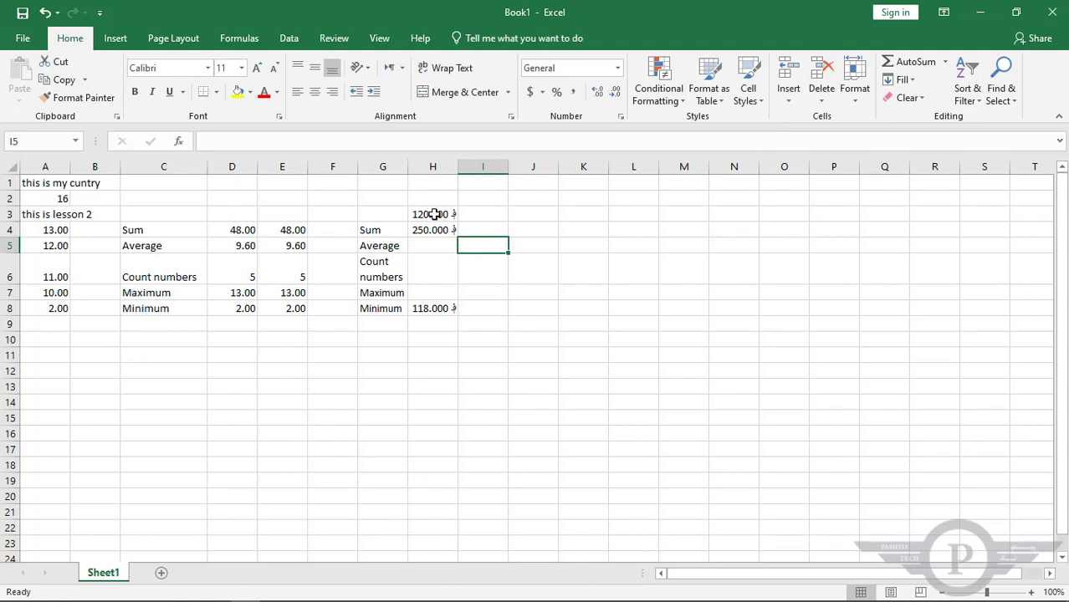
pyautogui.moveTo(436, 214); pyautogui.dragTo(437, 327)
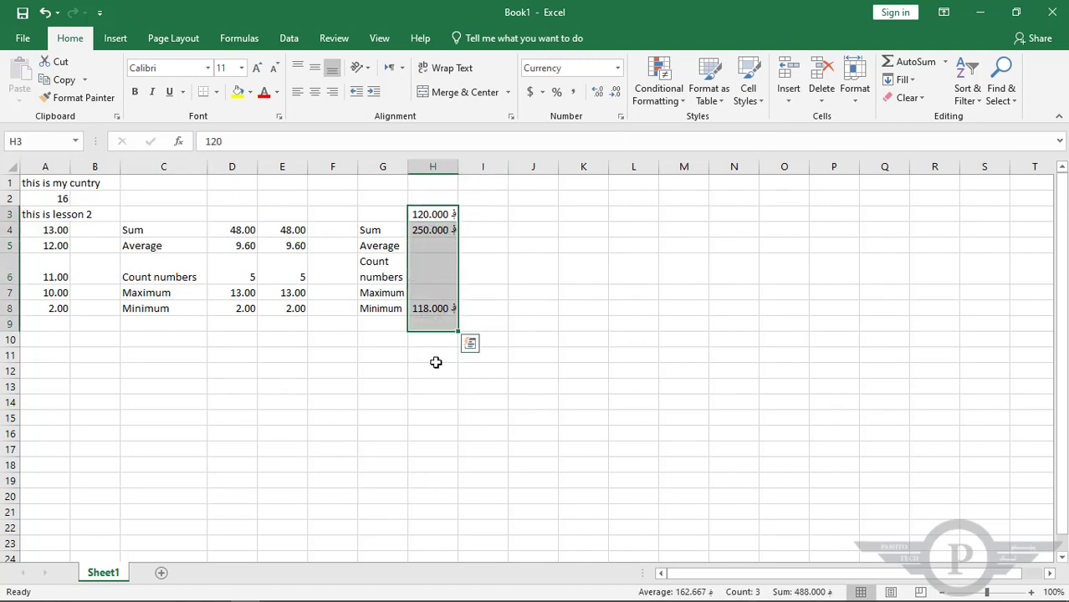
pyautogui.click(681, 107)
pyautogui.click(688, 295)
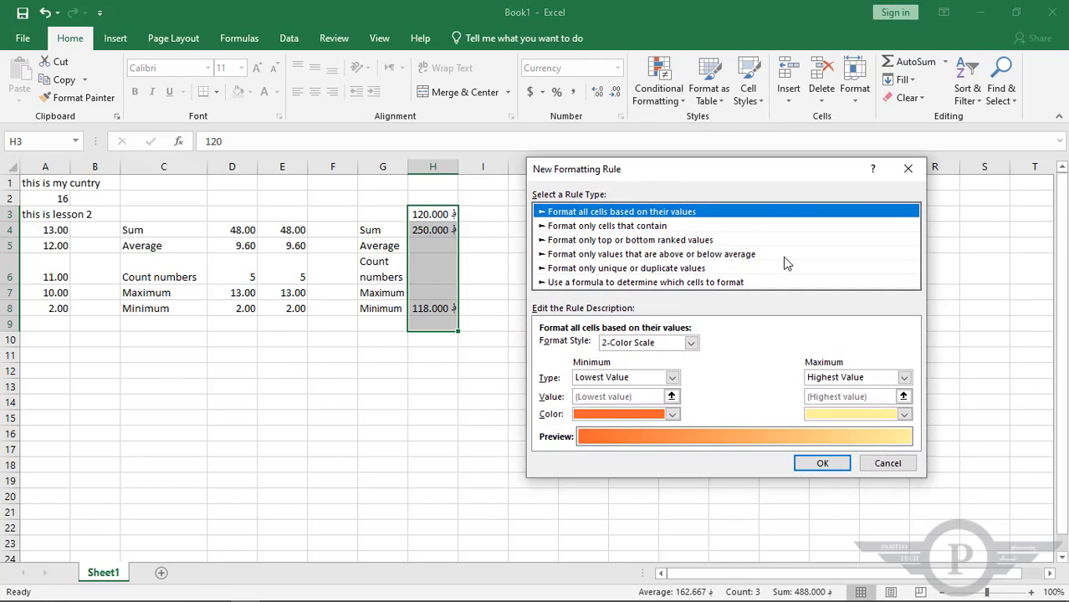
# - Look through the settings of each available rule type and return to formatting all cells based on their values
pyautogui.click(619, 227)
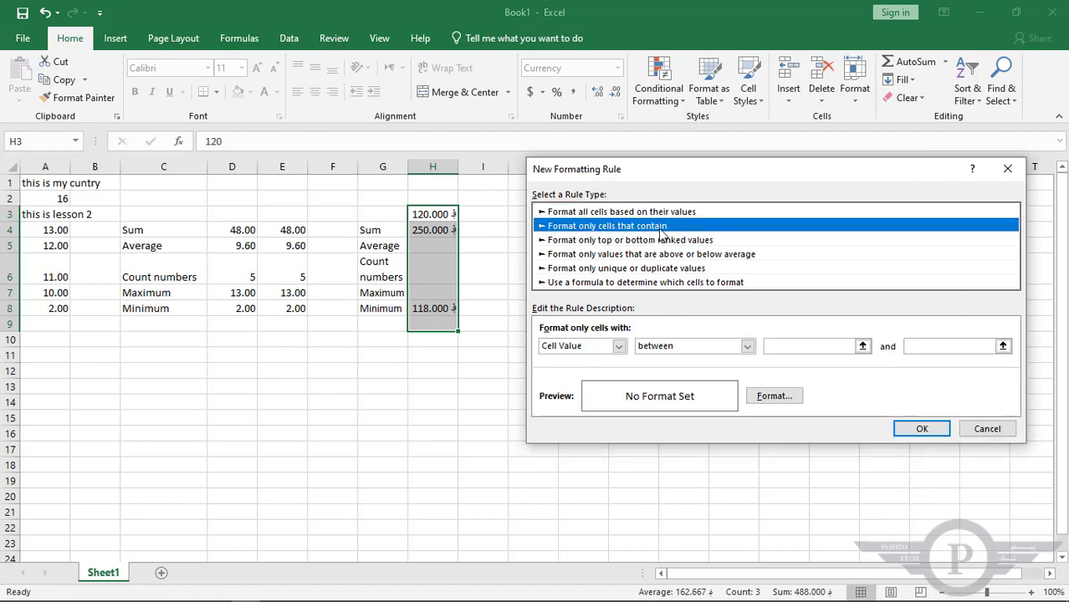
pyautogui.click(629, 241)
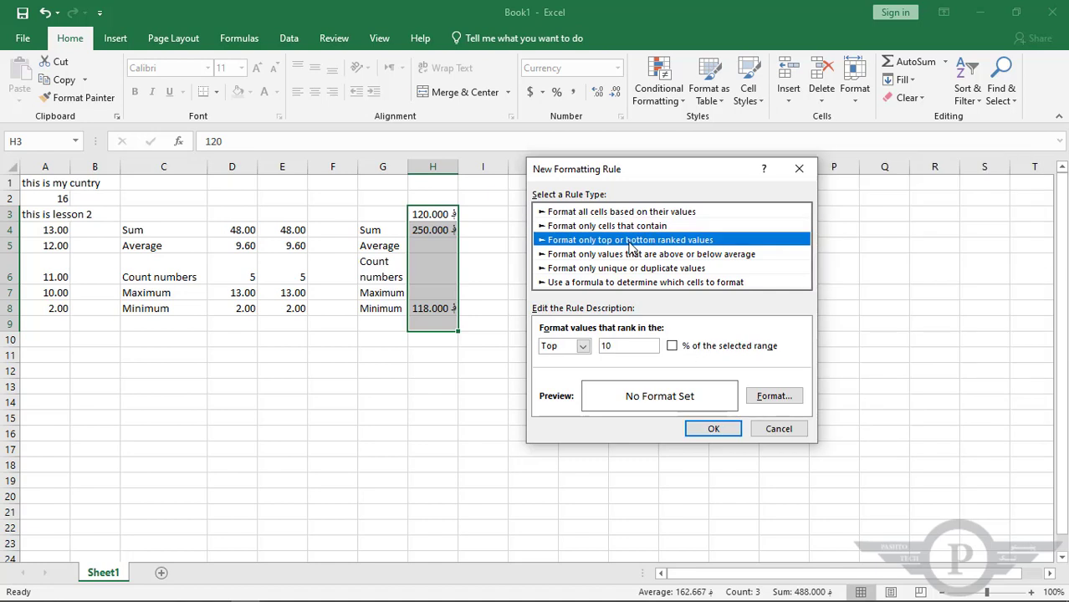
pyautogui.click(637, 254)
pyautogui.click(639, 270)
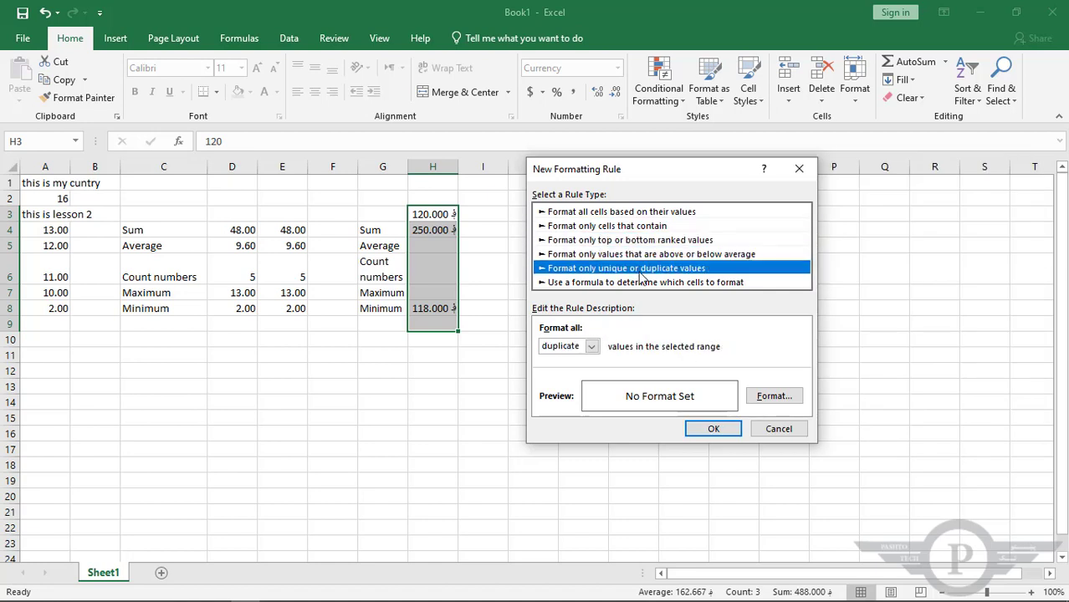
pyautogui.click(642, 283)
pyautogui.click(596, 215)
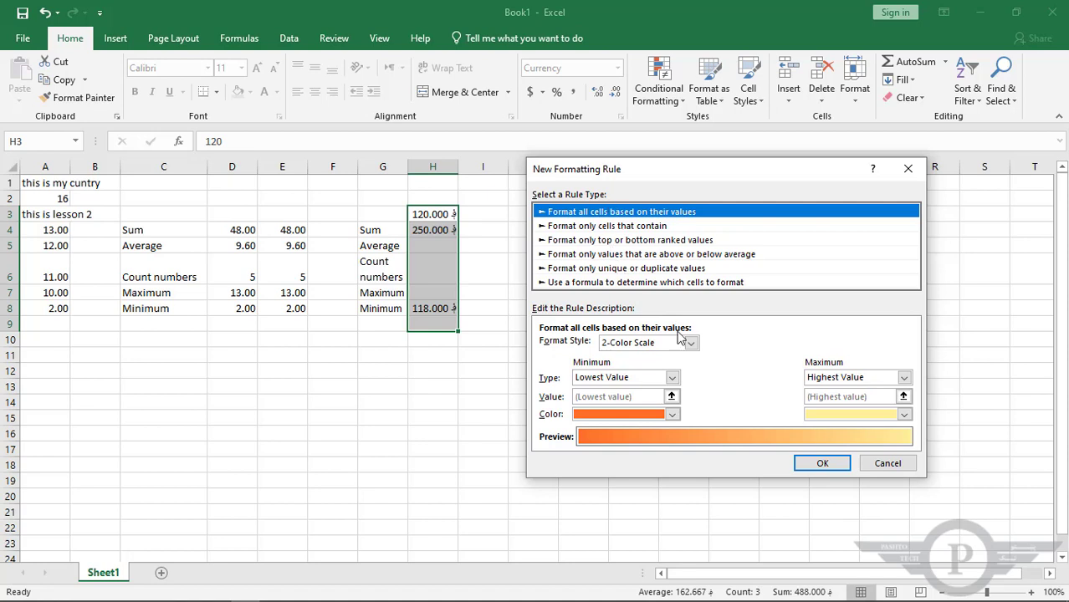
# - Set the color scale's minimum to the number 120 with standard red as its color
pyautogui.click(673, 378)
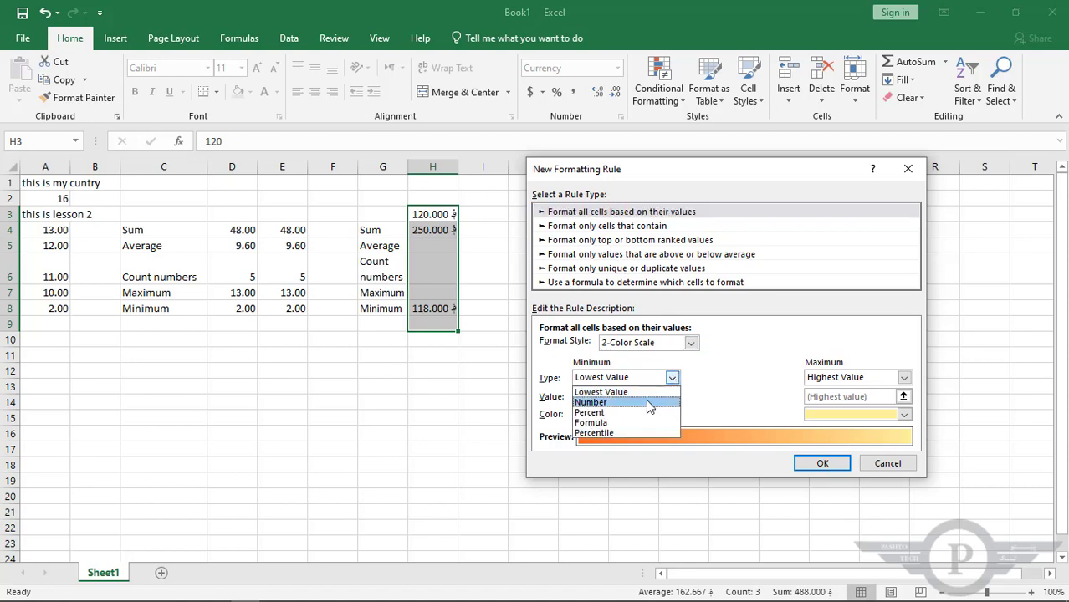
pyautogui.click(646, 402)
pyautogui.click(608, 398)
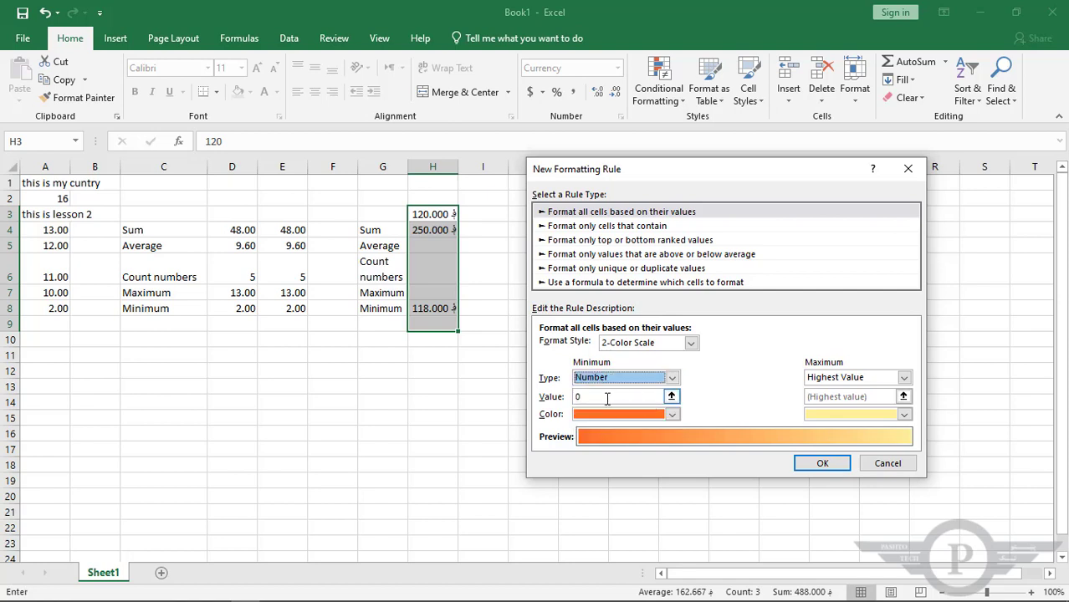
pyautogui.moveTo(607, 398); pyautogui.dragTo(573, 398)
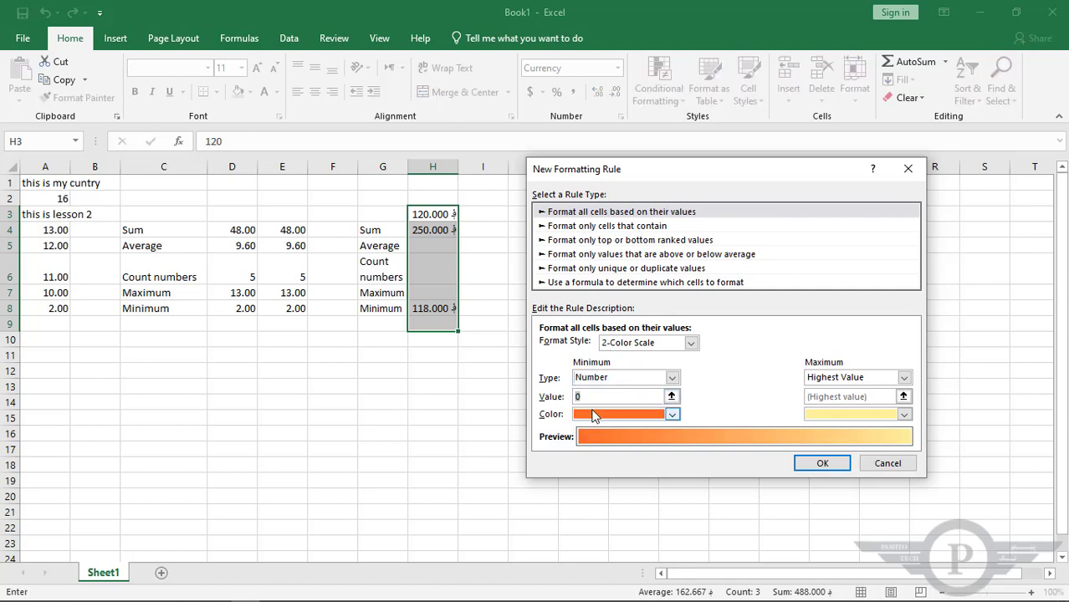
pyautogui.write('12')
pyautogui.click(672, 415)
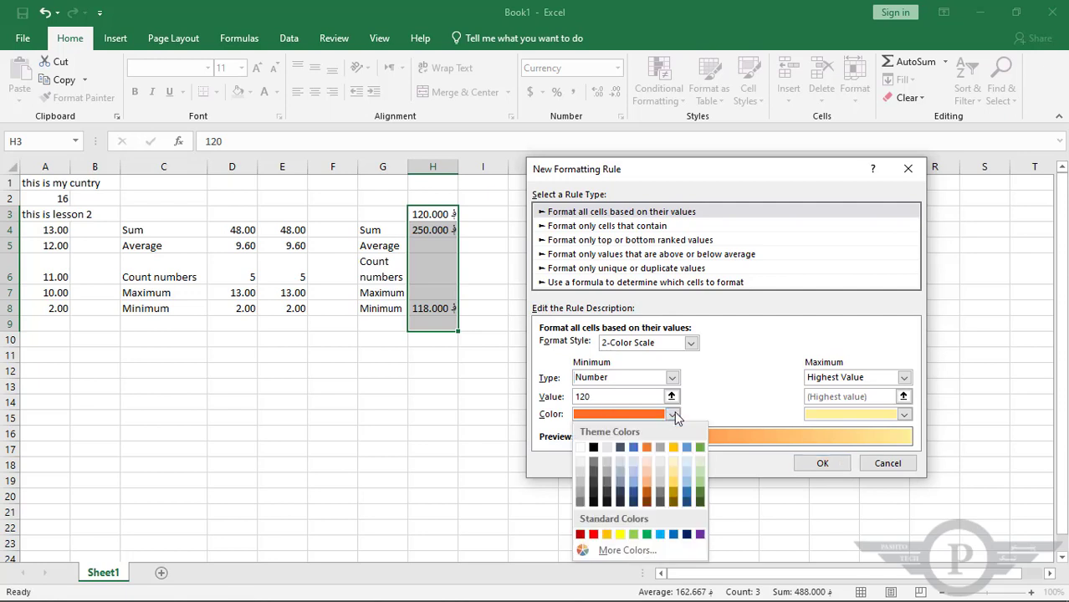
pyautogui.click(593, 534)
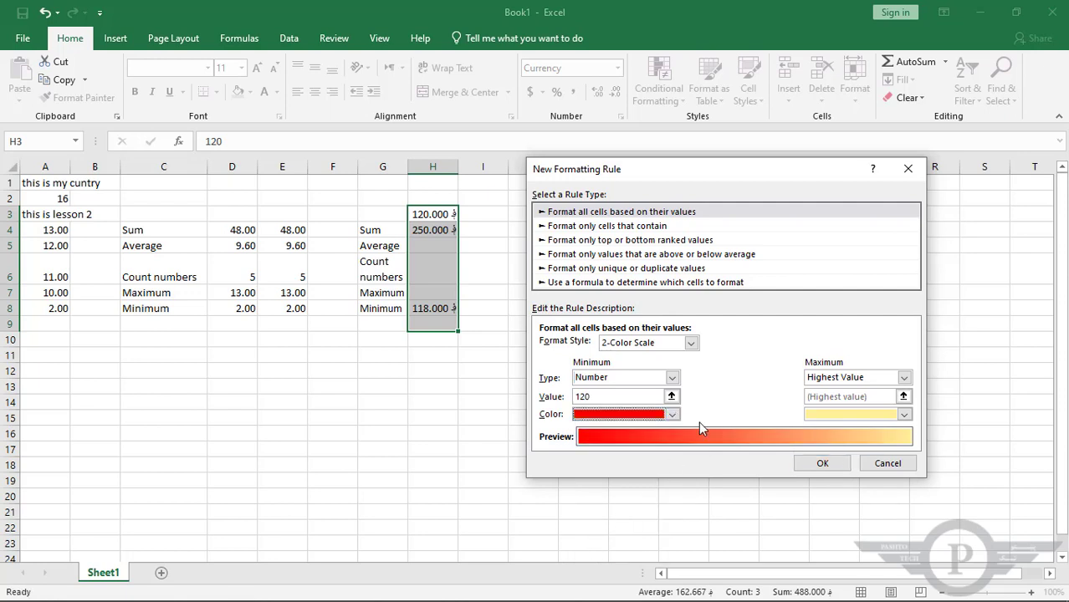
# - Set the color scale's maximum to the number 130 with standard green as its color, and apply the rule
pyautogui.click(904, 377)
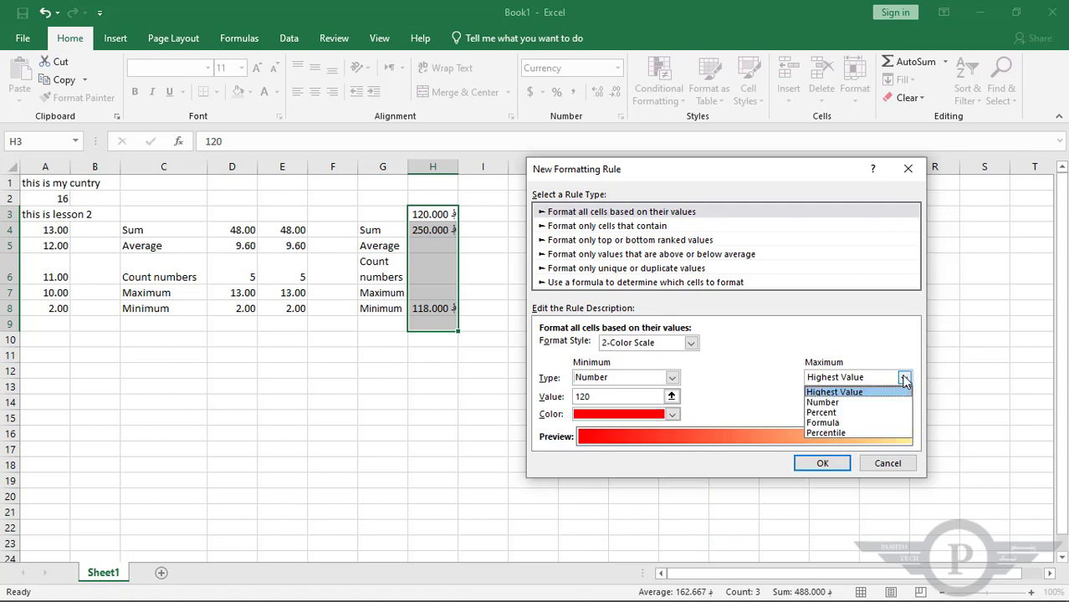
pyautogui.click(878, 403)
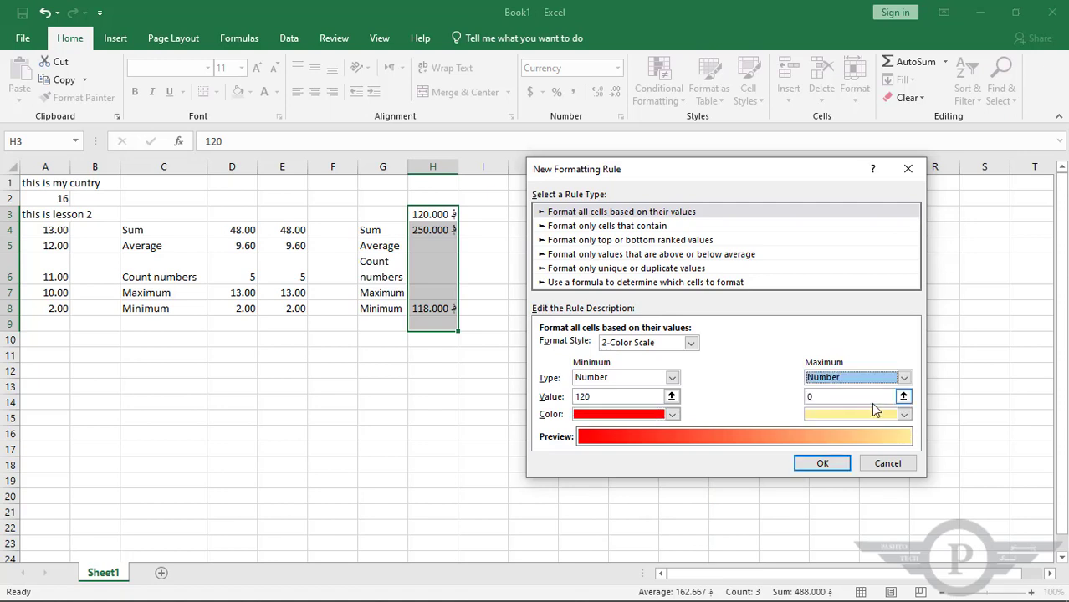
pyautogui.click(904, 378)
pyautogui.click(906, 378)
pyautogui.click(879, 397)
pyautogui.doubleClick(823, 396)
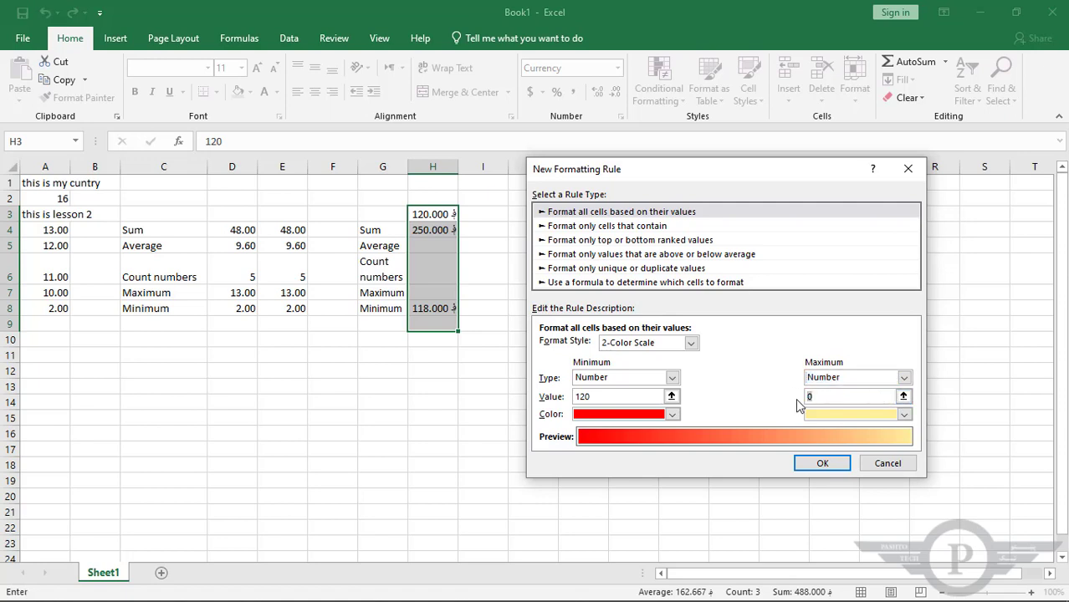
pyautogui.write('130')
pyautogui.click(904, 415)
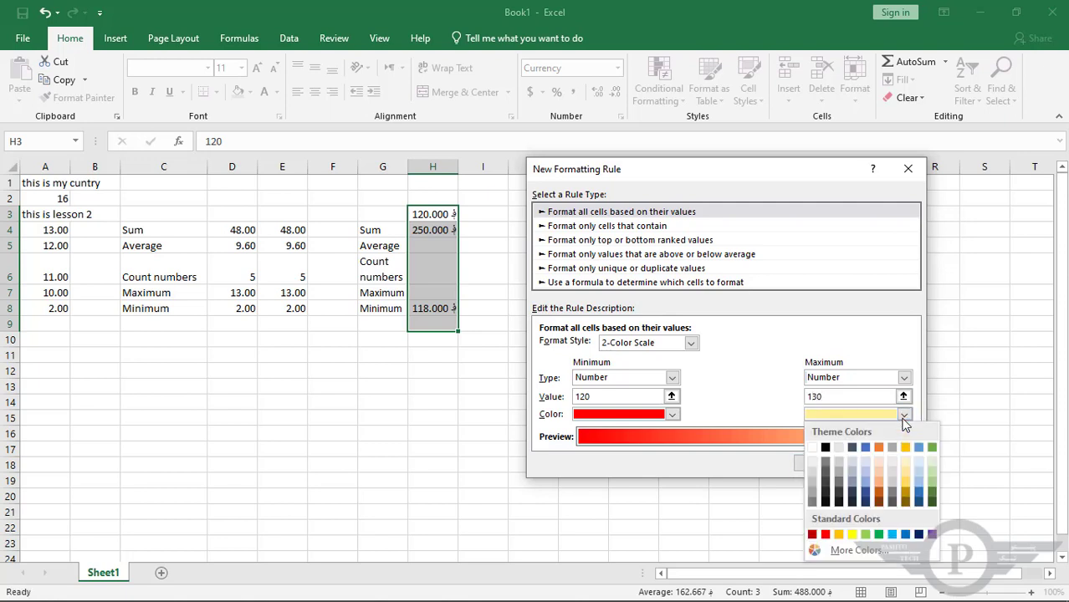
pyautogui.click(879, 534)
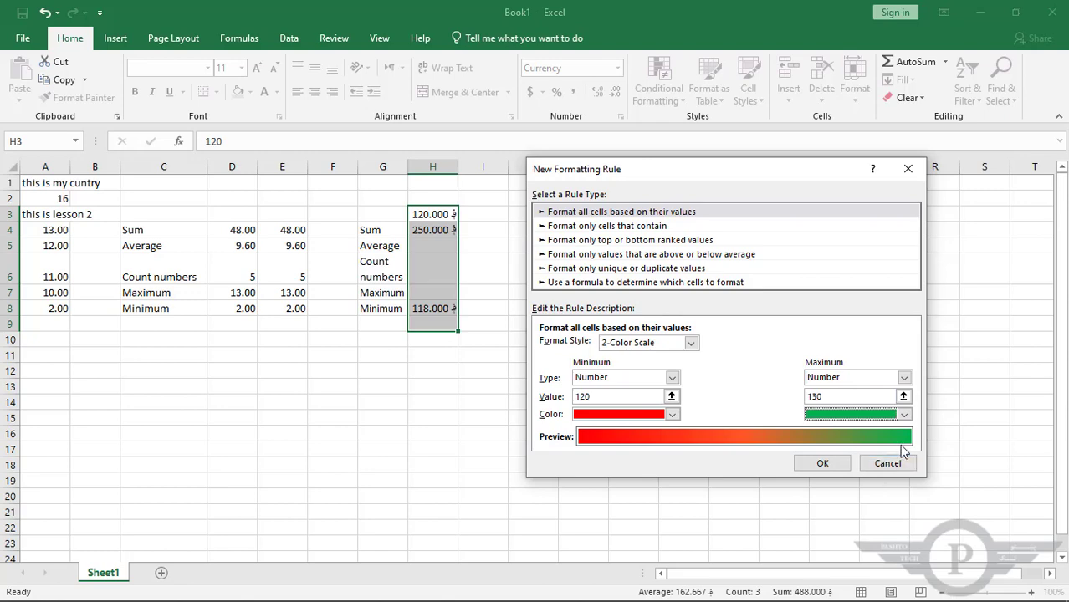
pyautogui.click(839, 467)
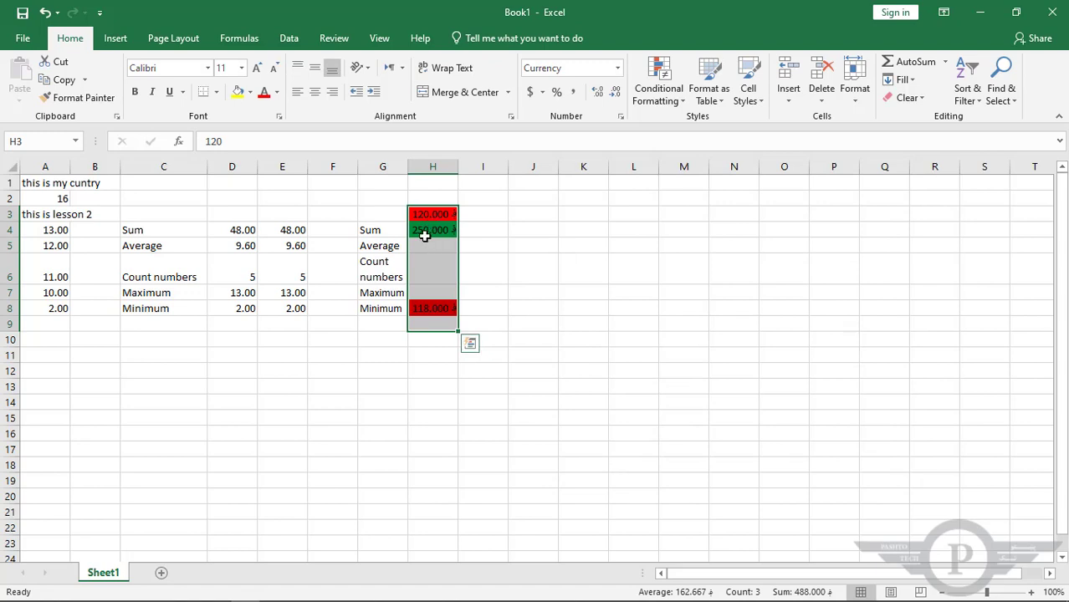
# - Change the amount in H4 to 120 to test the color scale rule
pyautogui.click(425, 231)
pyautogui.doubleClick(426, 229)
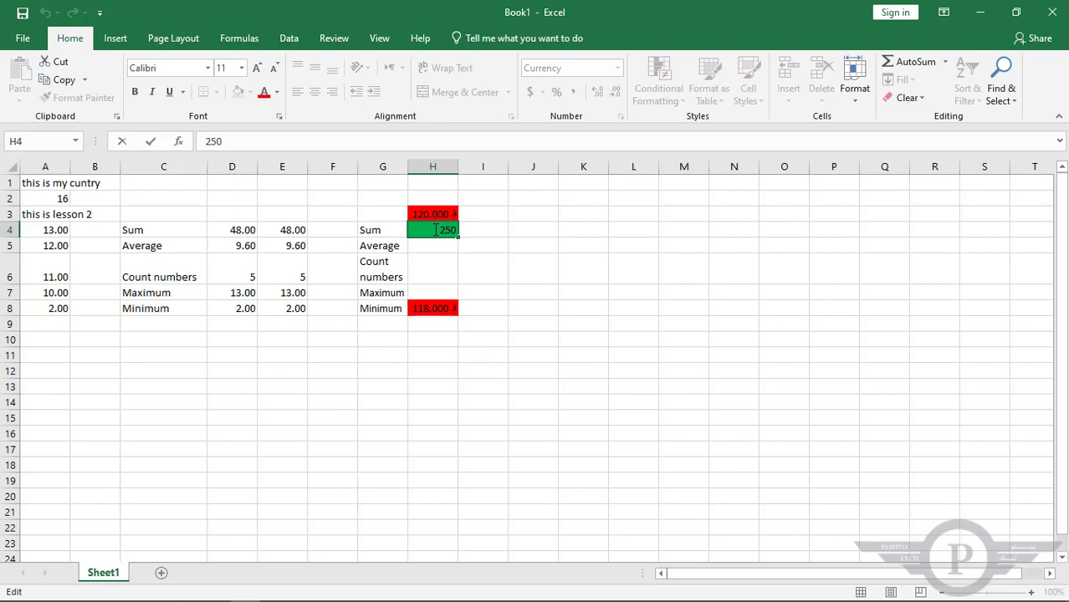
pyautogui.moveTo(435, 230); pyautogui.dragTo(460, 232)
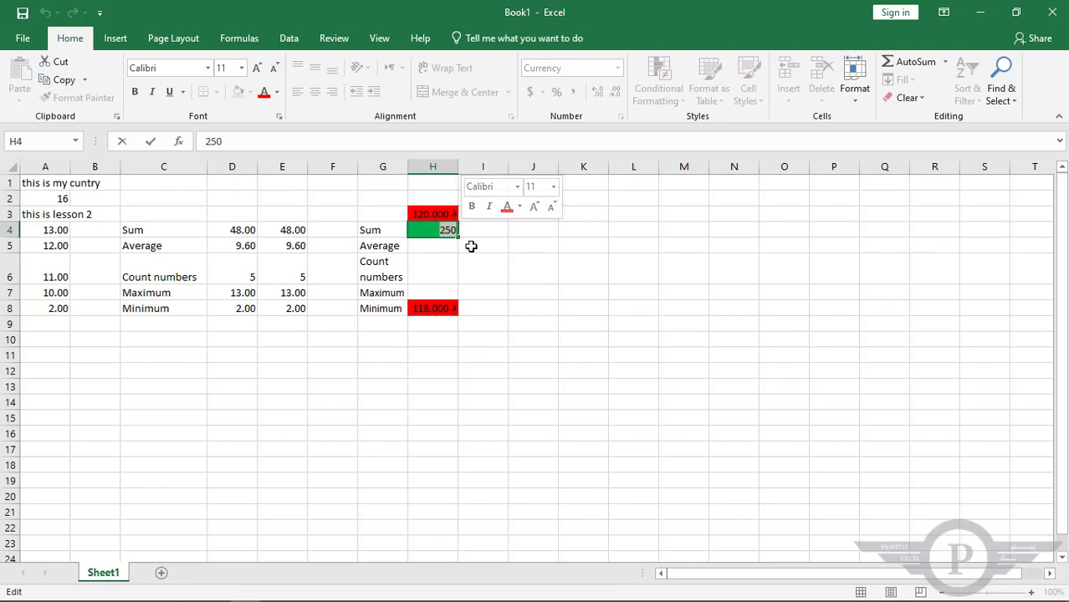
pyautogui.write('120')
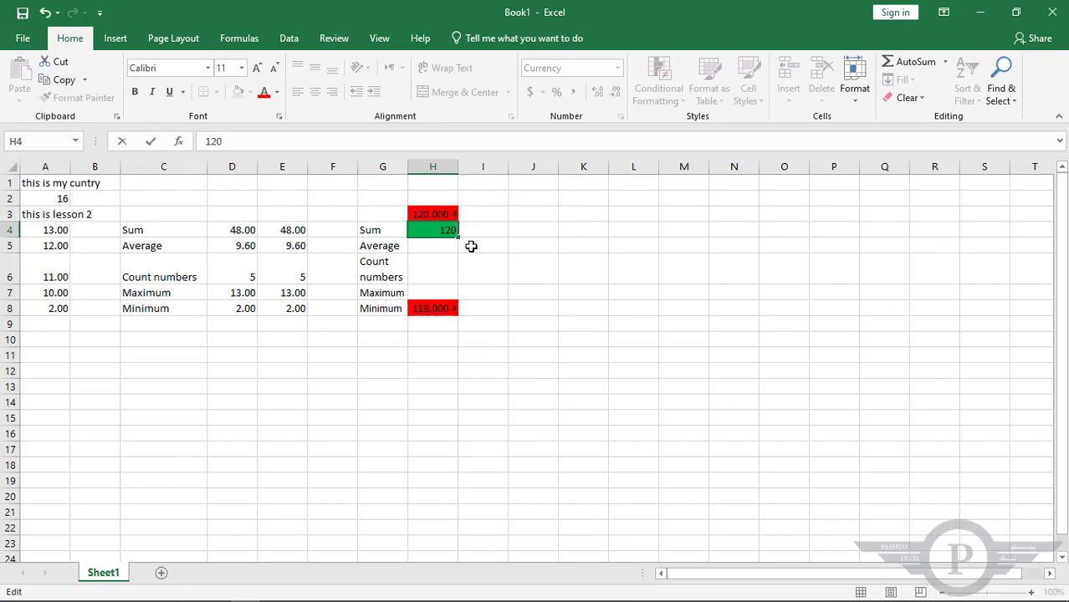
pyautogui.press('Return')
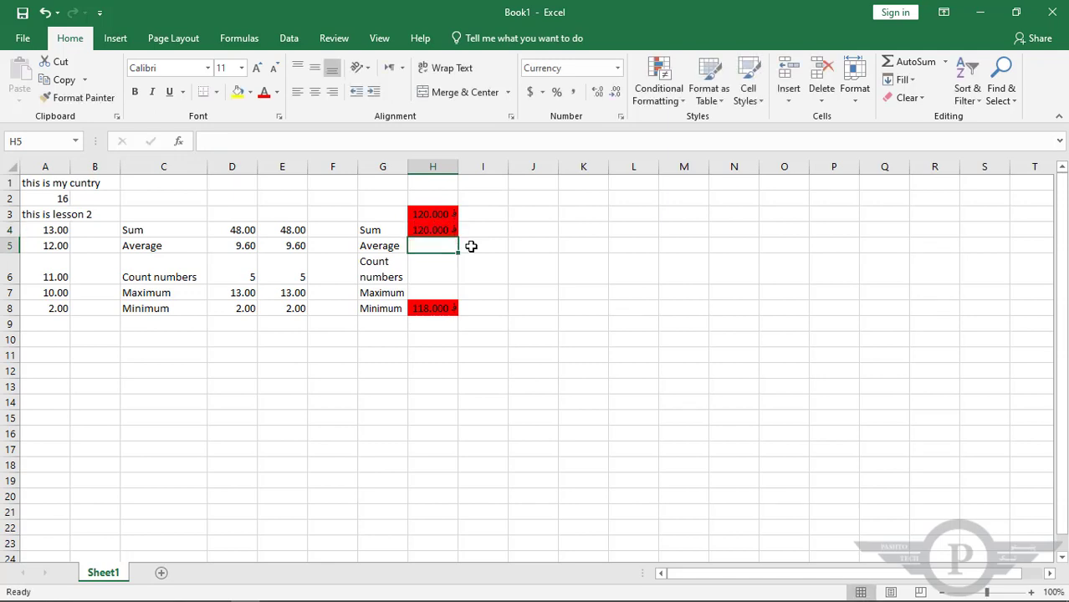
# - Enter the amounts 100, 10 and 12 in cells H5, H6 and H7
pyautogui.write('100')
pyautogui.press('BackSpace')
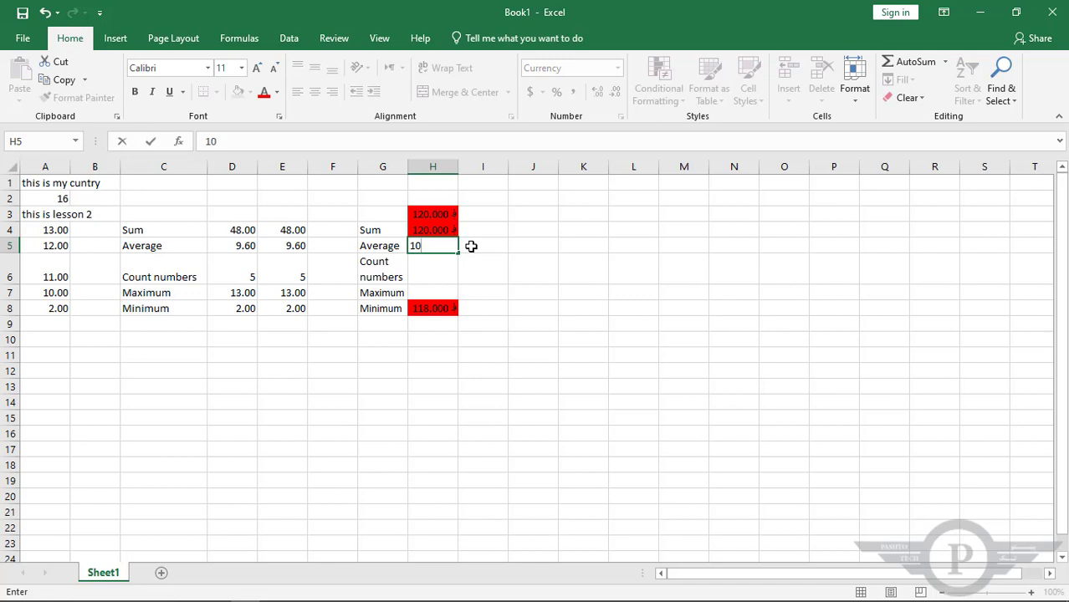
pyautogui.write('0')
pyautogui.press('Return')
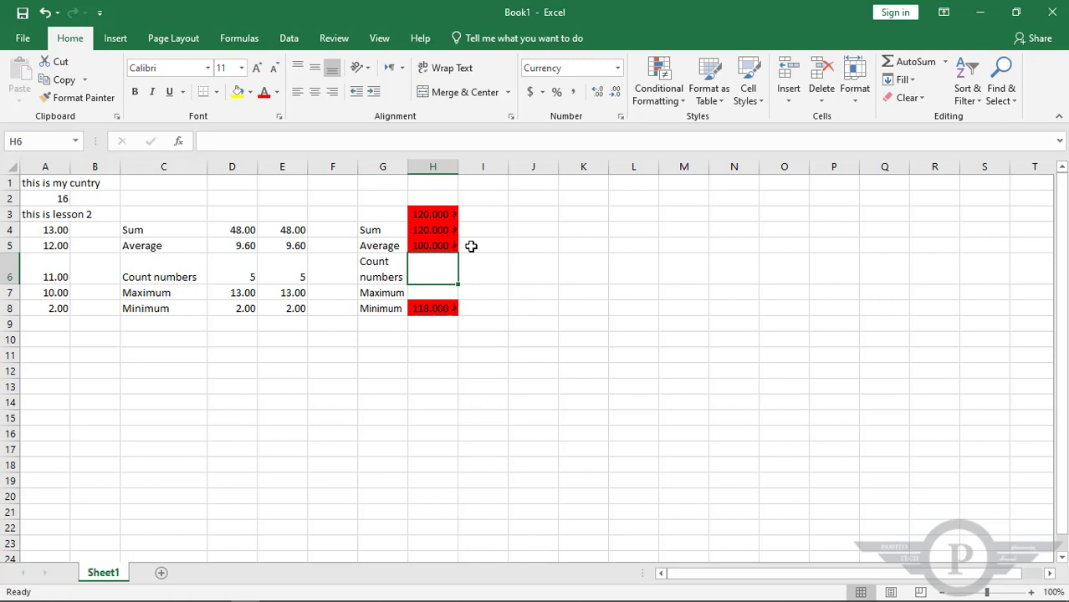
pyautogui.write('10')
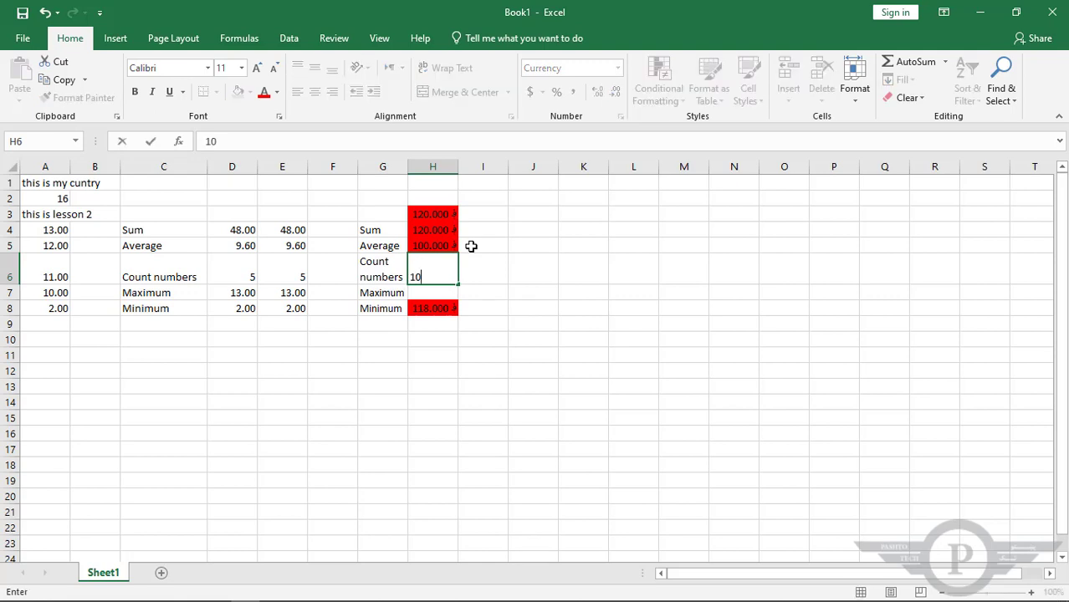
pyautogui.press('Return')
pyautogui.write('1')
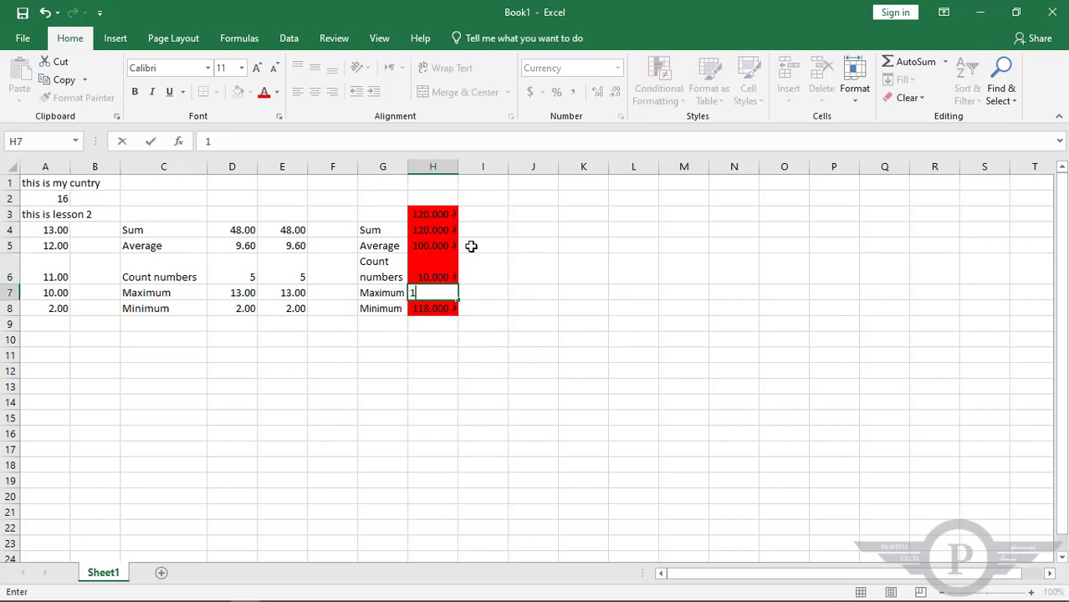
pyautogui.write('2')
pyautogui.press('Return')
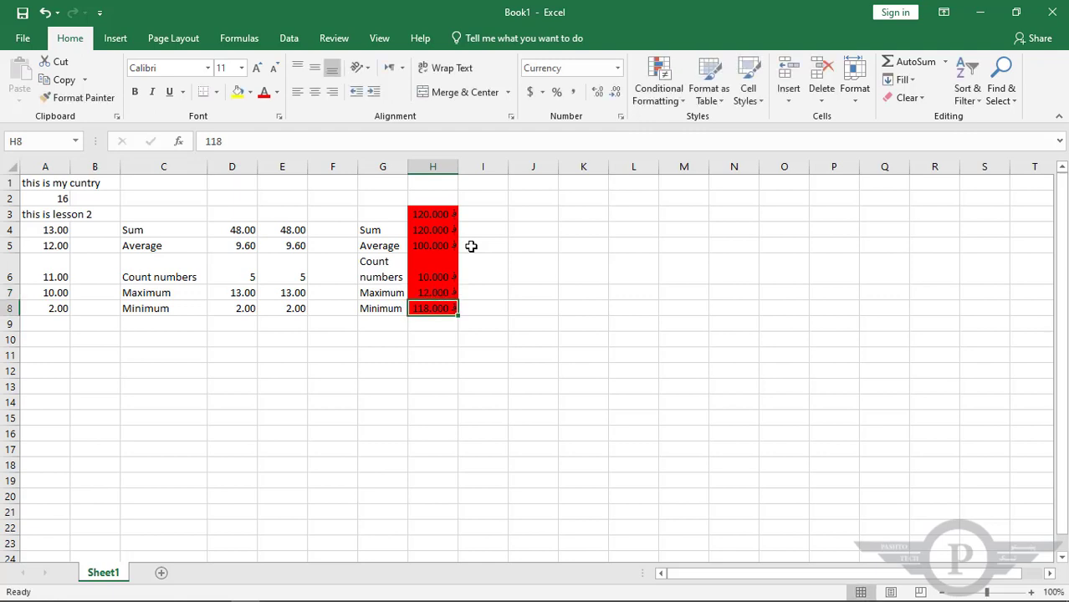
pyautogui.click(444, 328)
pyautogui.moveTo(441, 346); pyautogui.dragTo(440, 432)
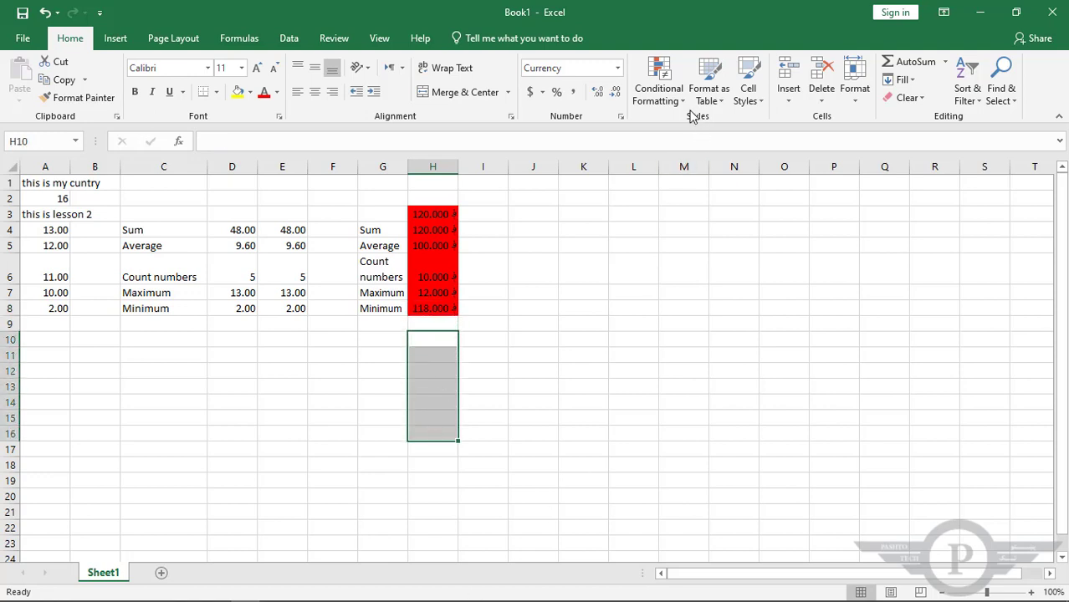
# - Start a new conditional formatting rule for the labels in G4:G8 that formats only cells that contain certain content
pyautogui.click(375, 233)
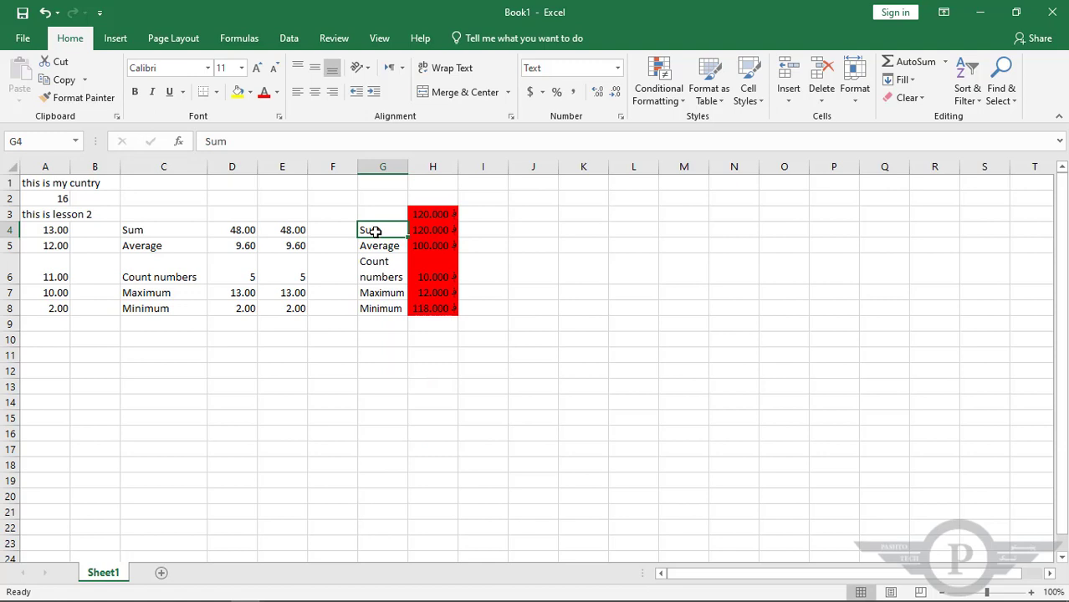
pyautogui.moveTo(375, 232); pyautogui.dragTo(381, 306)
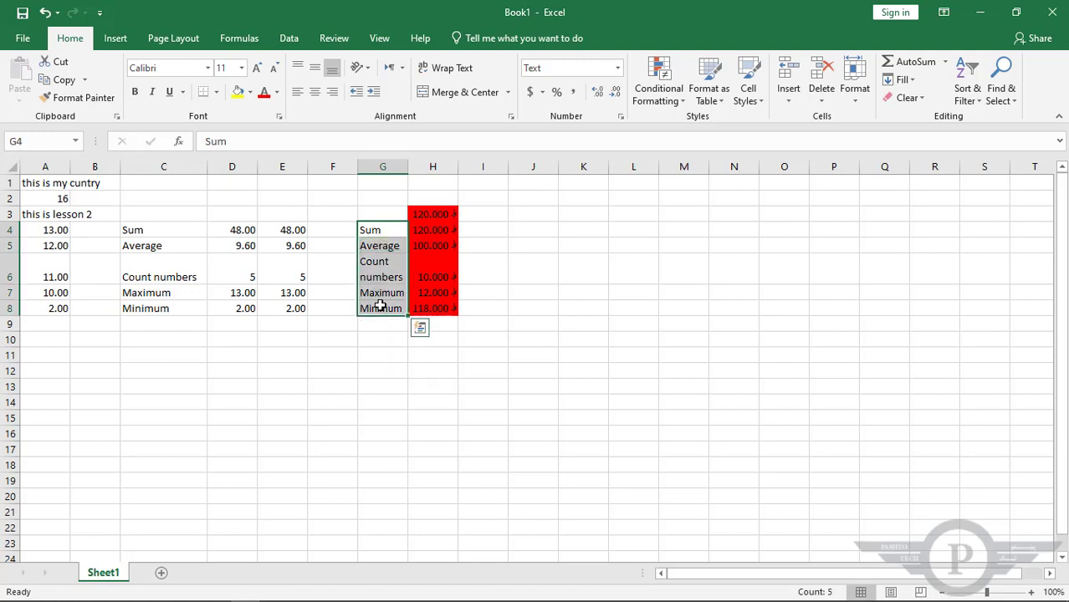
pyautogui.click(681, 101)
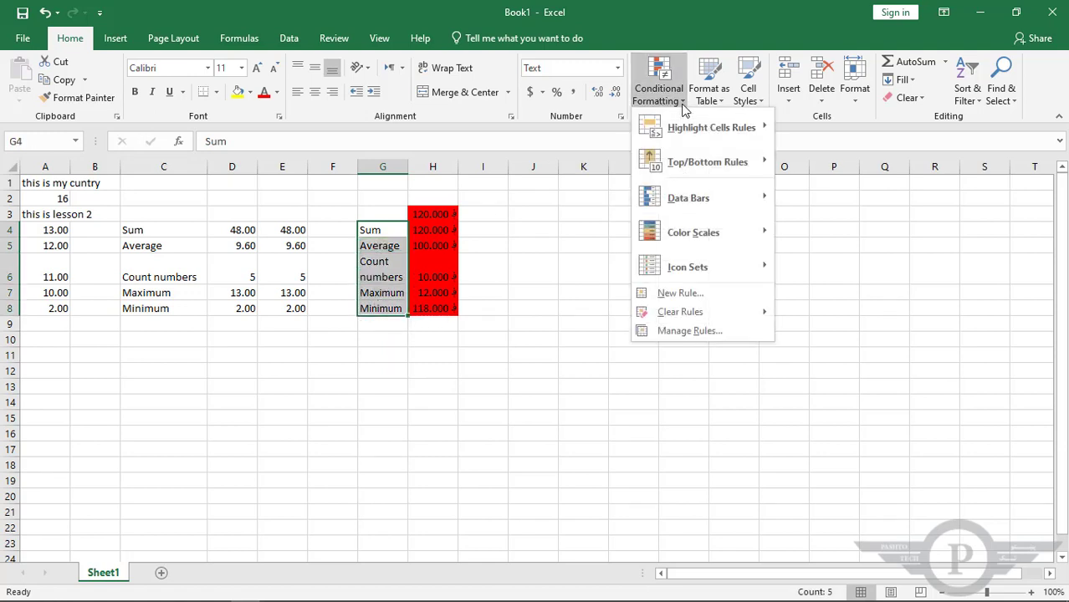
pyautogui.click(691, 297)
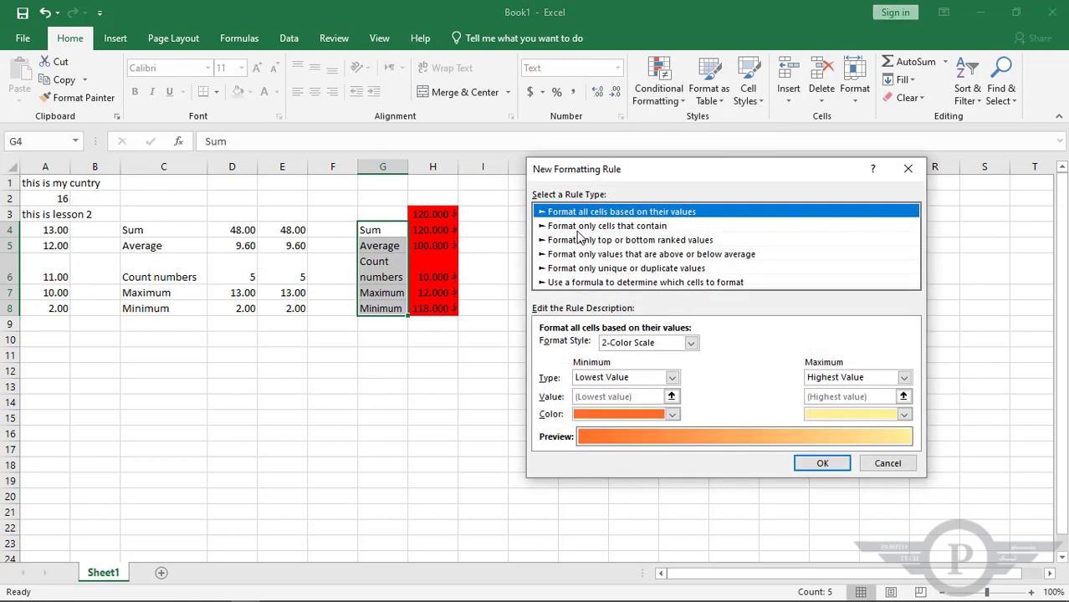
pyautogui.click(640, 227)
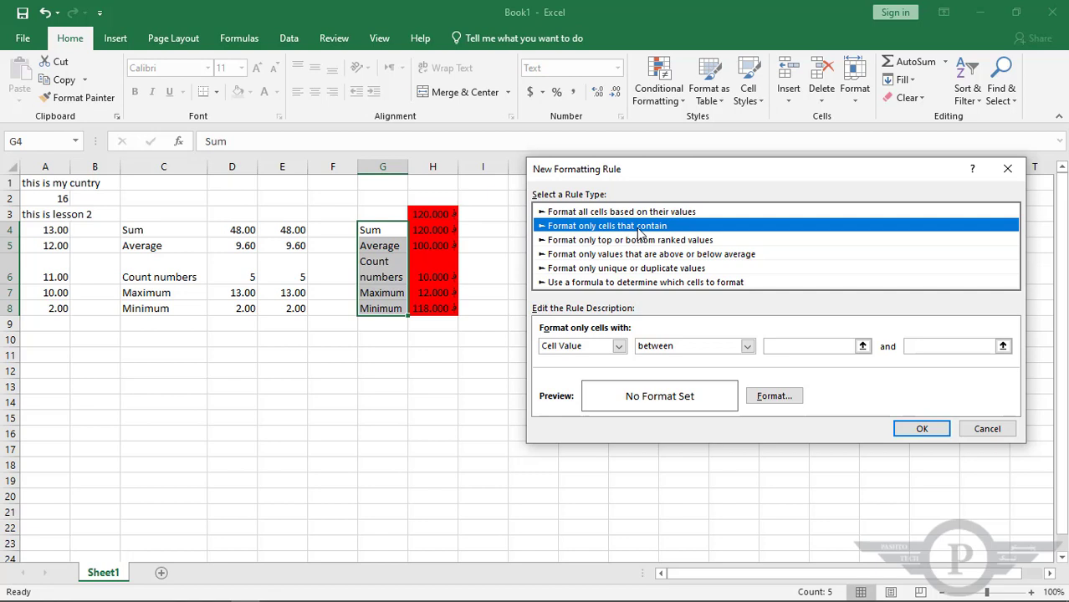
# - Set the rule condition to specific text containing "Sum"
pyautogui.click(624, 348)
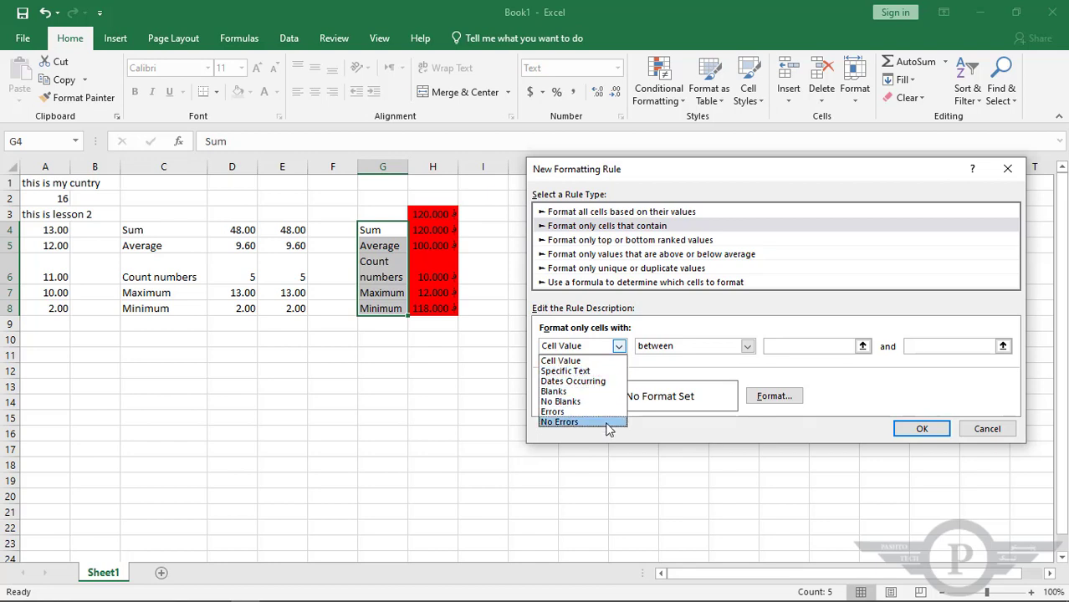
pyautogui.click(600, 372)
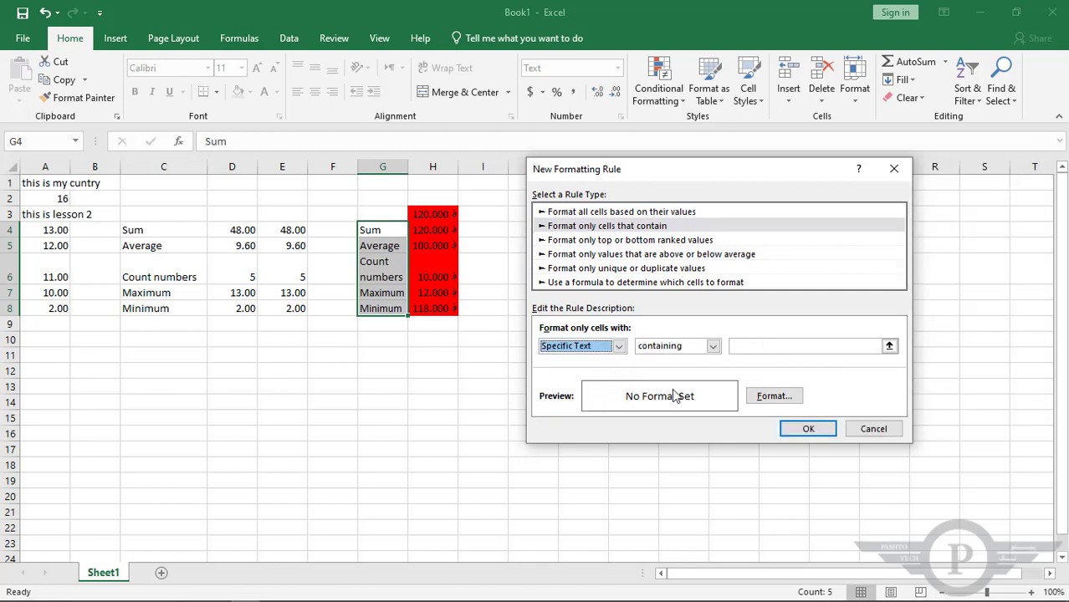
pyautogui.click(712, 346)
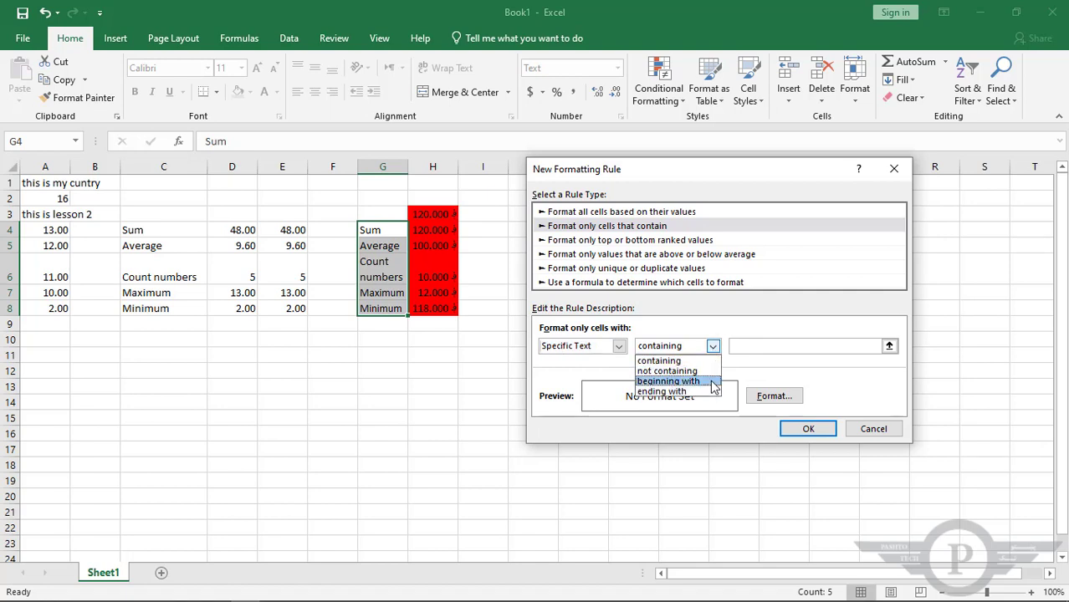
pyautogui.click(715, 352)
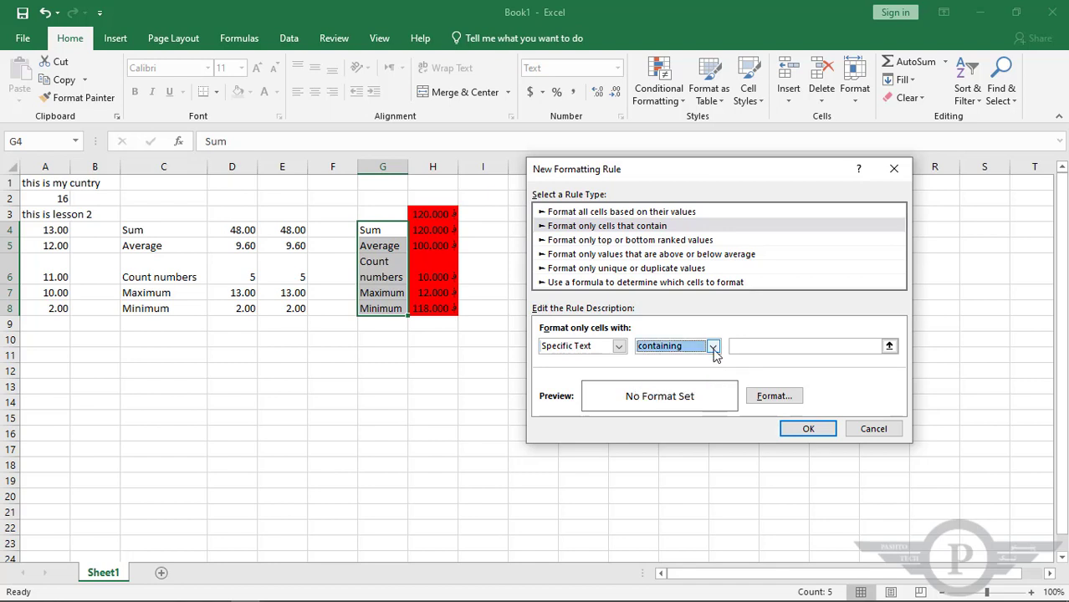
pyautogui.click(763, 346)
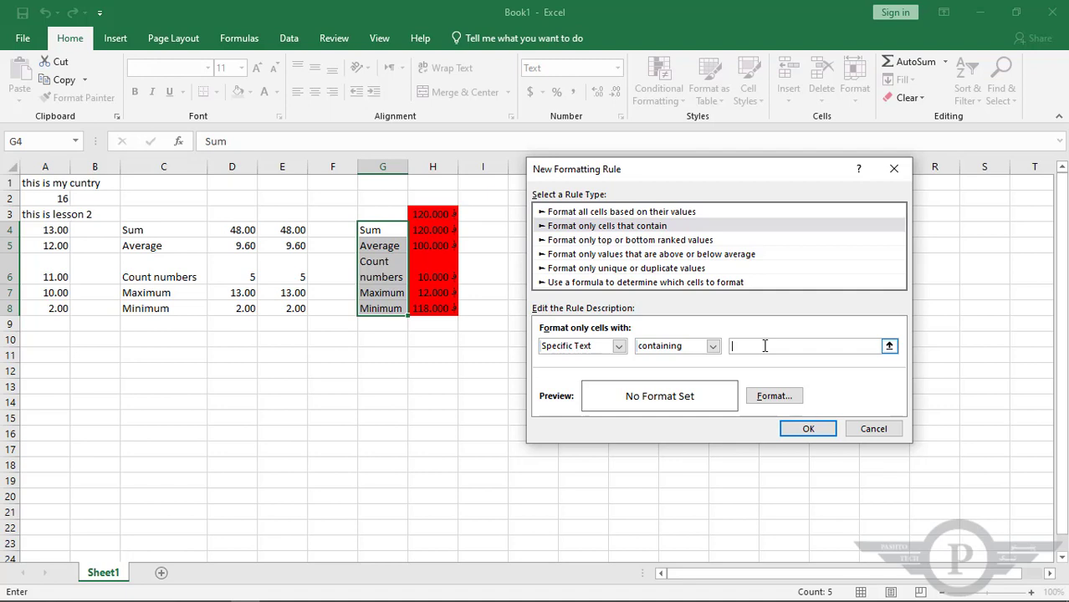
pyautogui.write('Sum')
# - Give the rule a yellow fill and Regular font style, and apply it to the selected labels
pyautogui.click(776, 397)
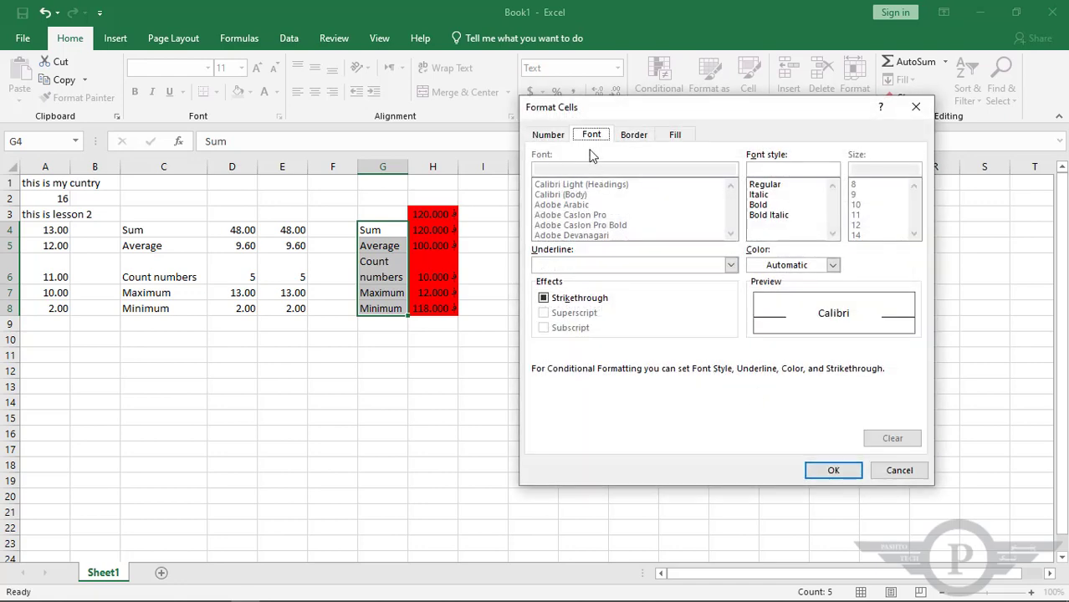
pyautogui.click(679, 140)
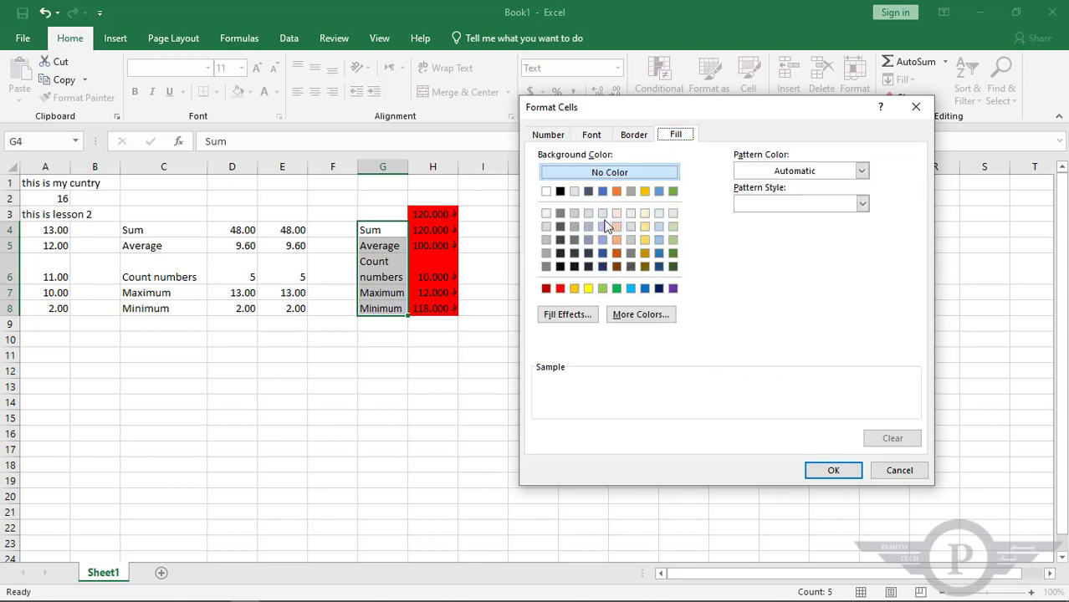
pyautogui.click(589, 289)
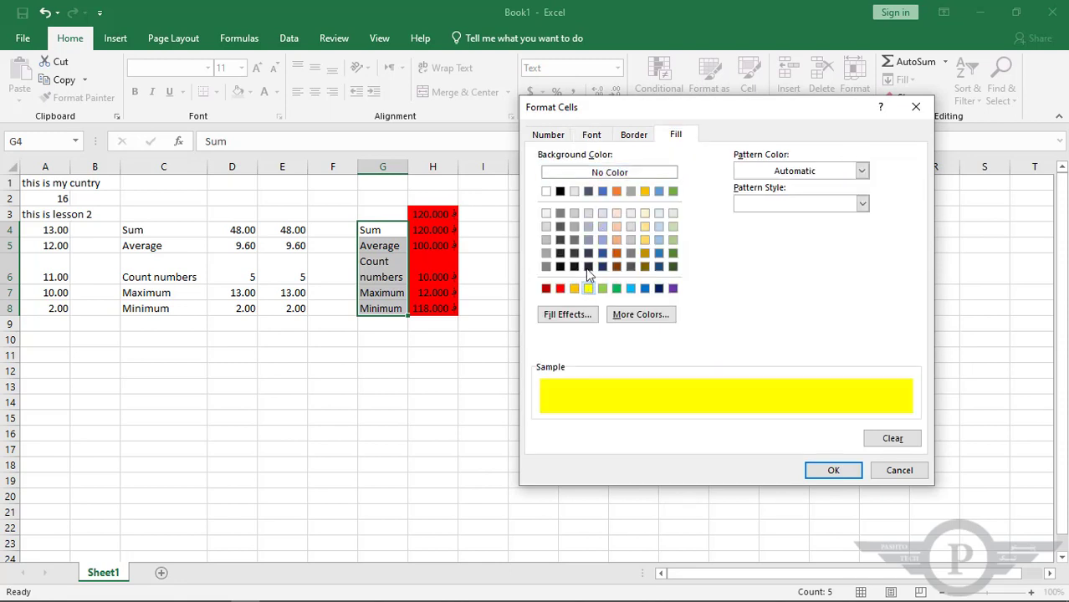
pyautogui.click(592, 136)
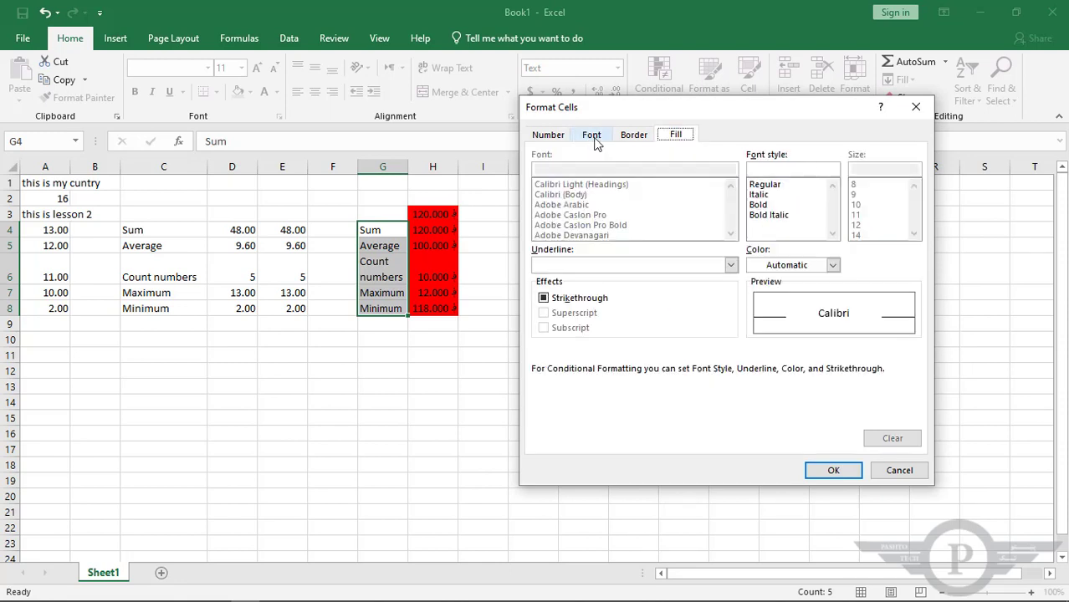
pyautogui.click(763, 185)
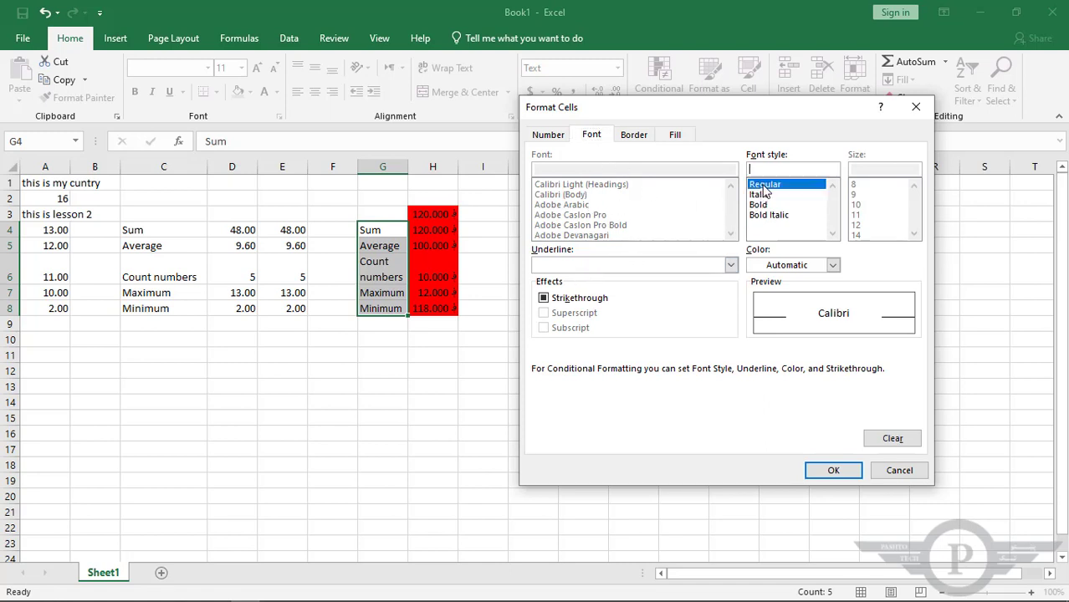
pyautogui.click(814, 478)
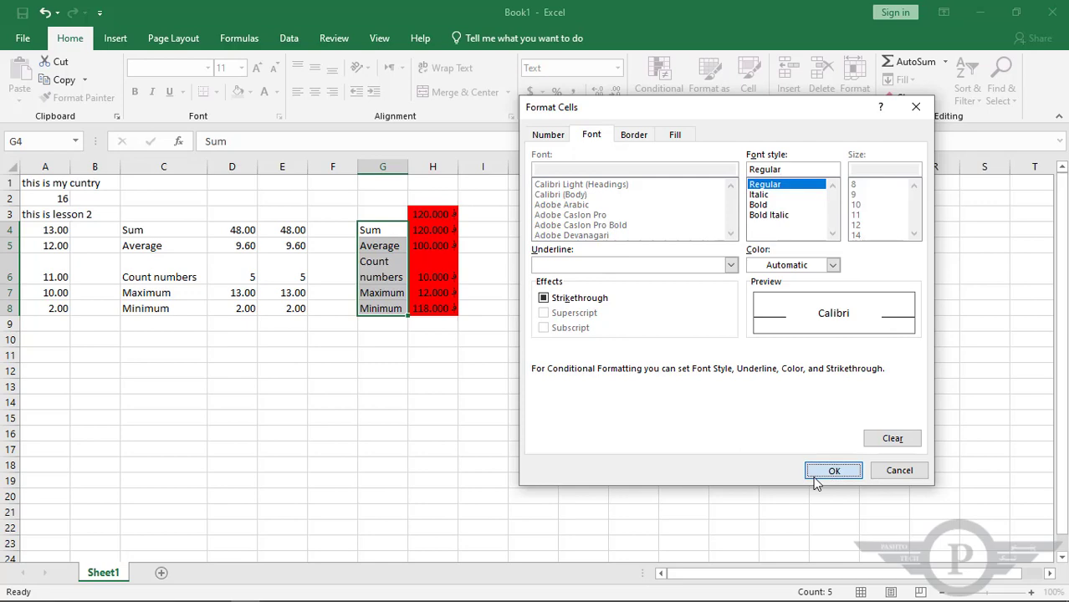
pyautogui.click(810, 428)
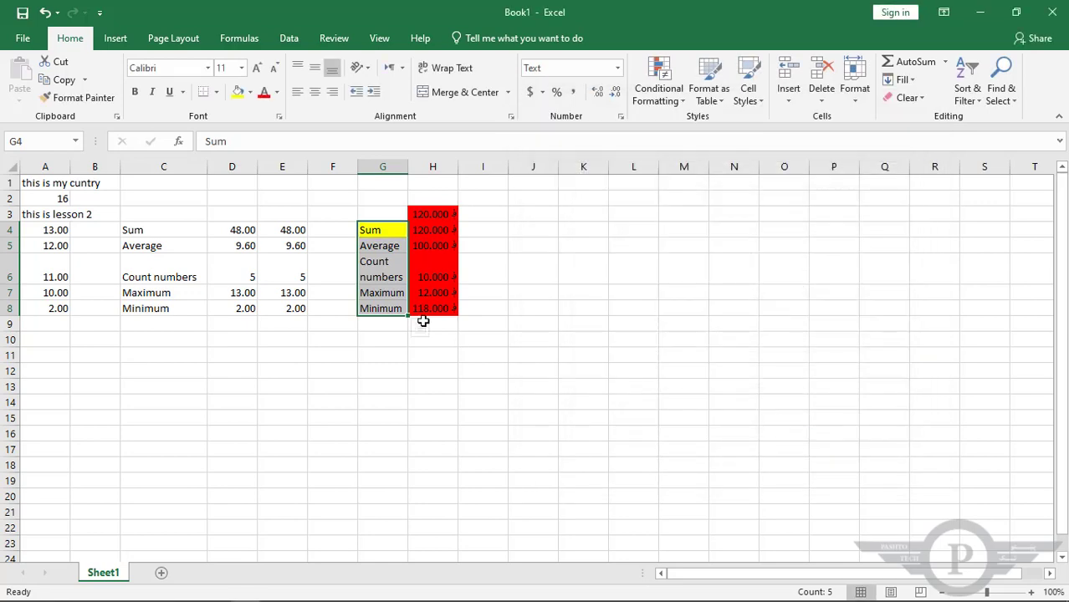
# - Replace the label in G6 with "sum" to test the text rule
pyautogui.click(369, 233)
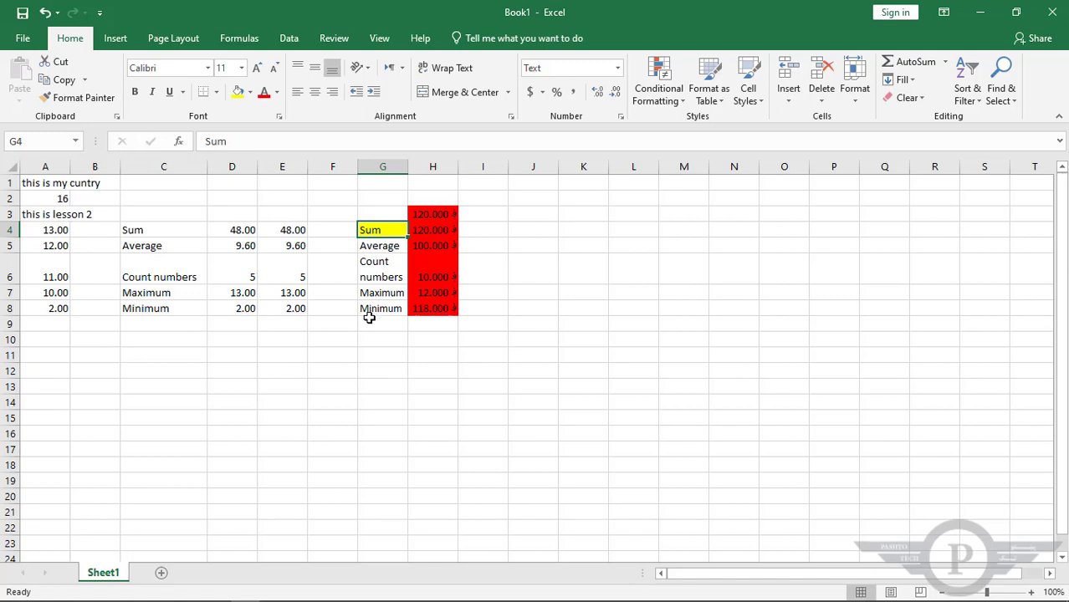
pyautogui.click(373, 261)
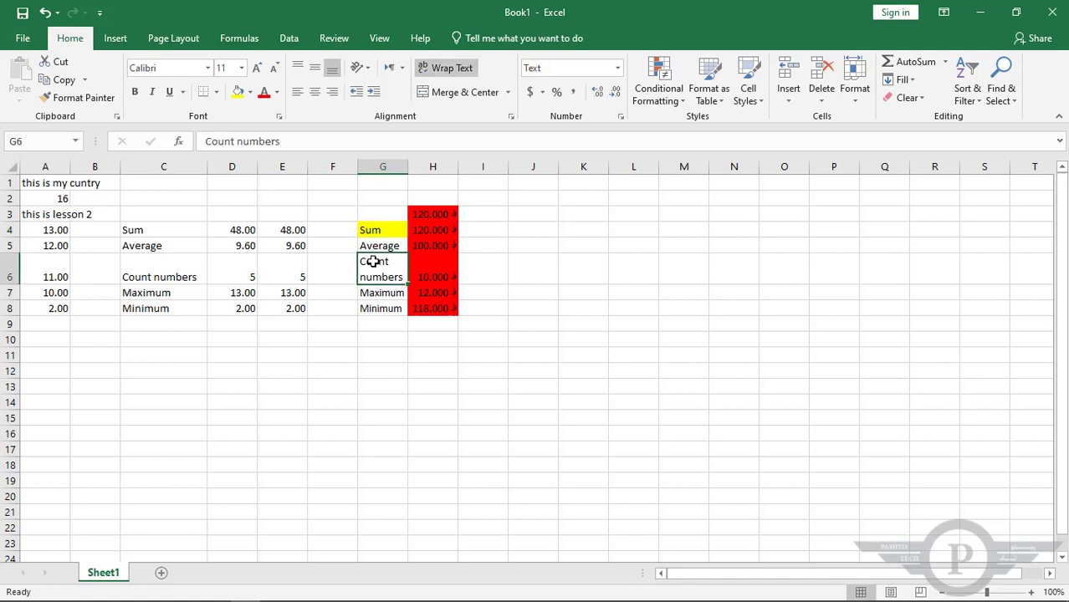
pyautogui.write('sum')
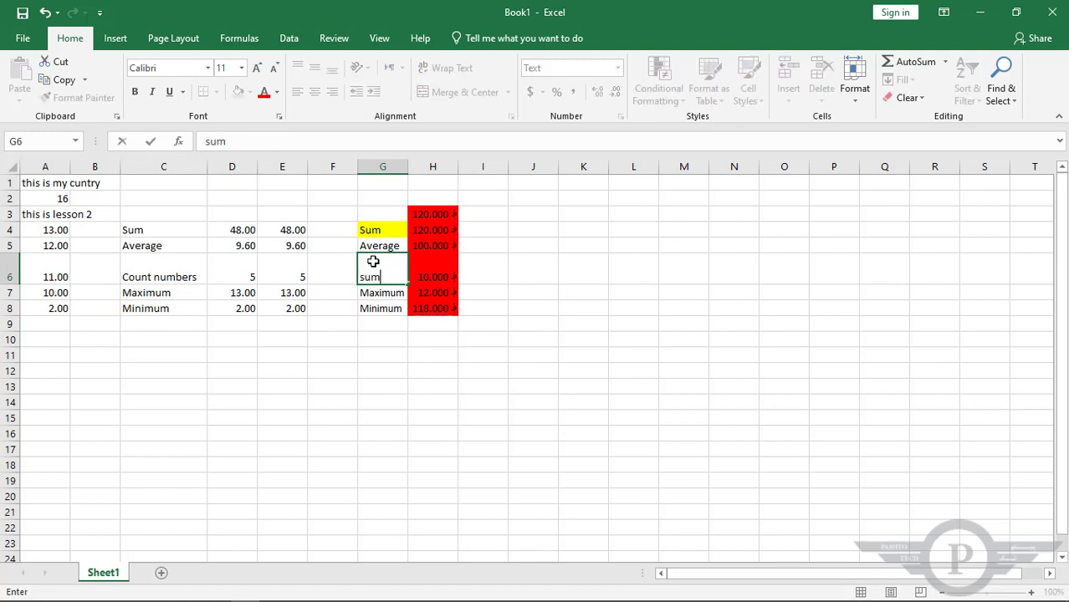
pyautogui.press('Return')
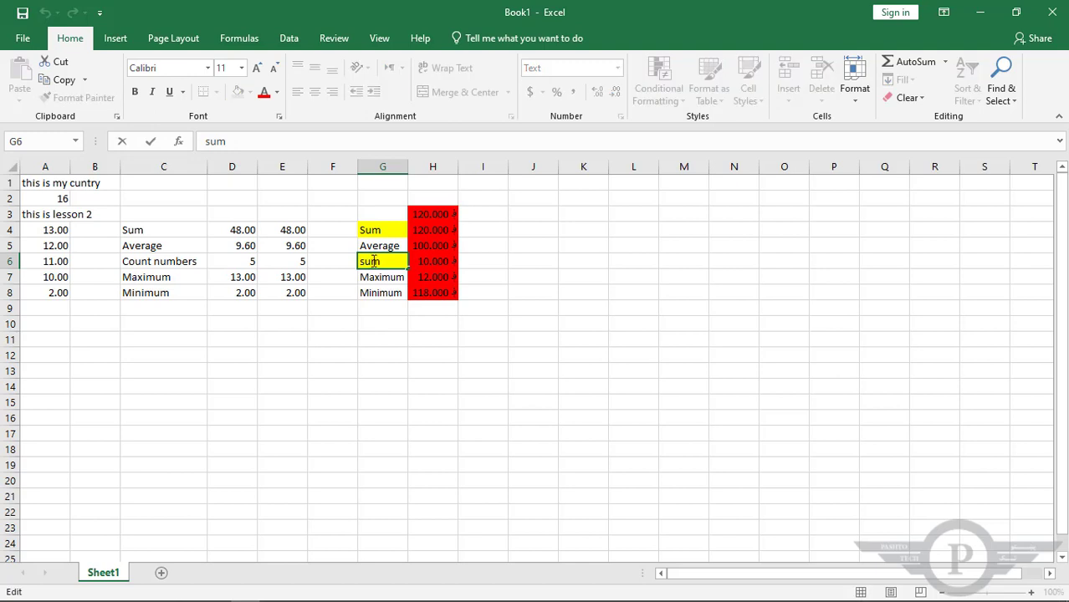
# - Try changing the first letter of the label in G6 to a capital "S" and undo the edit
pyautogui.moveTo(361, 261); pyautogui.dragTo(366, 261)
pyautogui.write('S')
pyautogui.hotkey('ctrl', 'z')
pyautogui.hotkey('ctrl', 'y')
pyautogui.hotkey('ctrl', 'z')
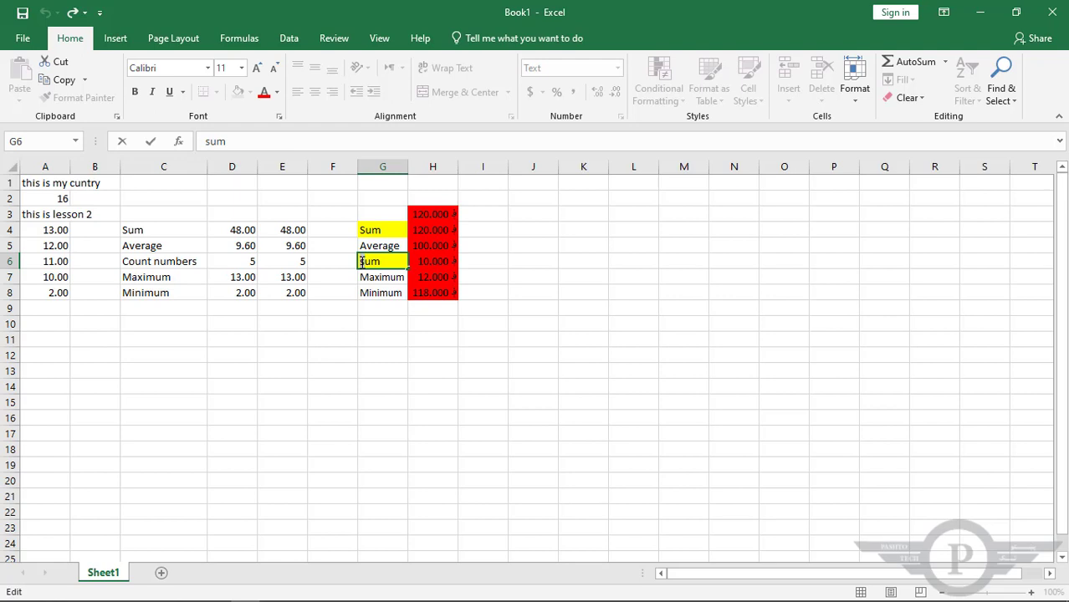